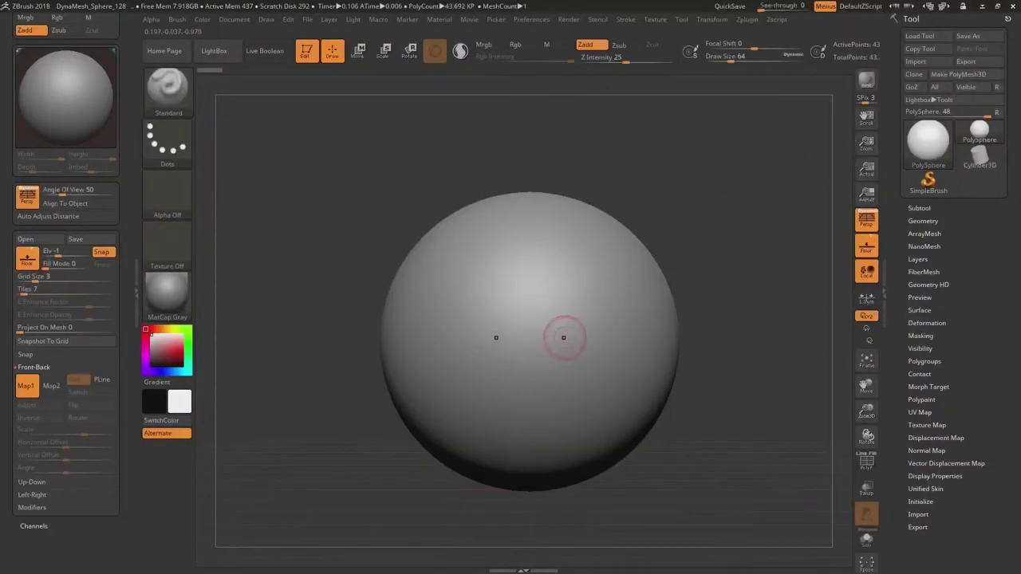
mouse_move(564, 337)
right_mouse_down("ctrl")
mouse_move(527, 299)
mouse_move(496, 321)
mouse_move(382, 307)
mouse_move(498, 306)
mouse_move(499, 322)
mouse_move(460, 332)
right_mouse_up("ctrl")
right_click_drag(616, 340, 457, 351, "alt")
right_click_drag(456, 351, 588, 335, "alt")
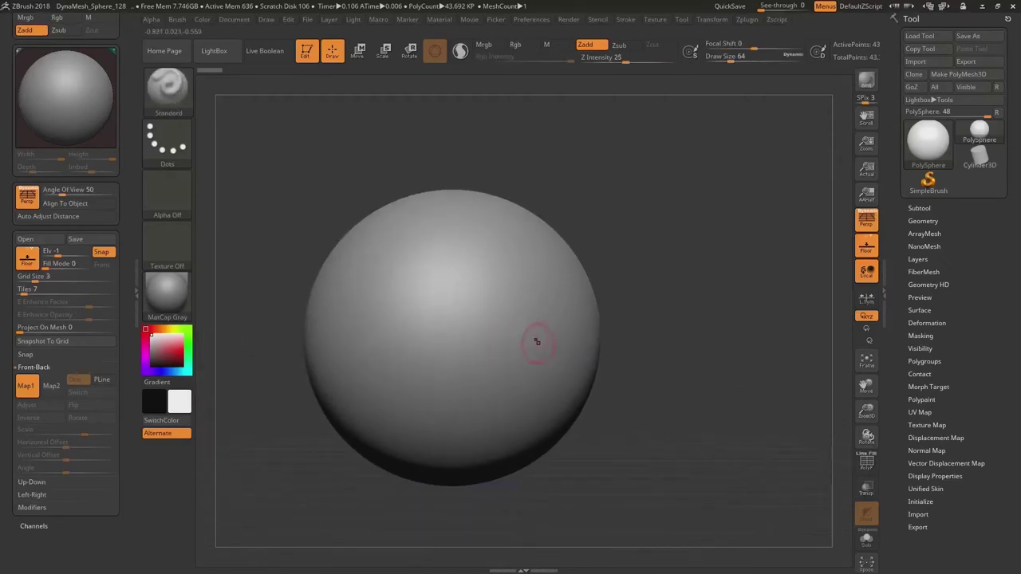
mouse_move(537, 341)
left_mouse_down("alt")
mouse_move(599, 324)
mouse_move(525, 328)
left_mouse_up("alt")
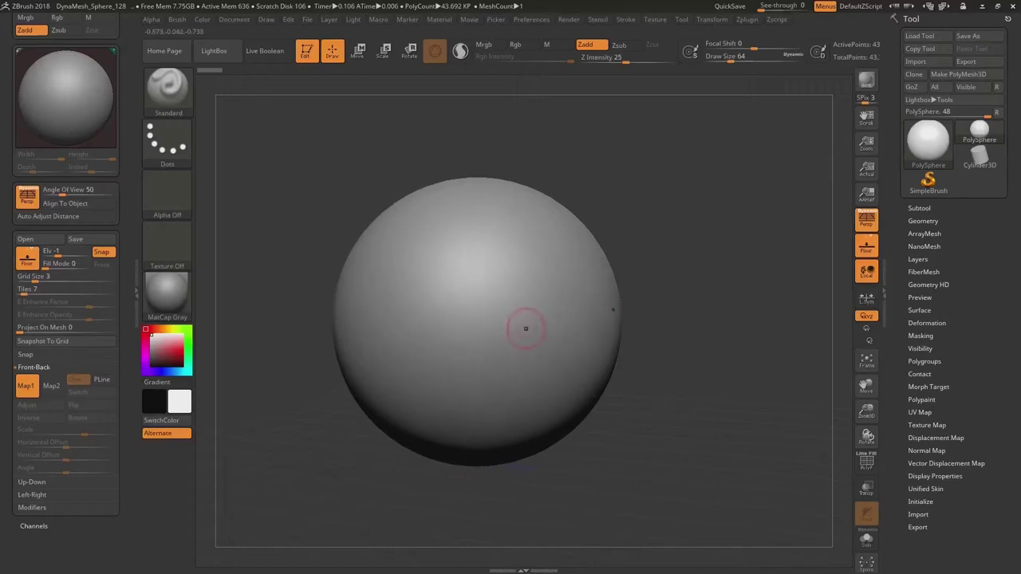
right_click_drag(526, 328, 514, 358, "alt")
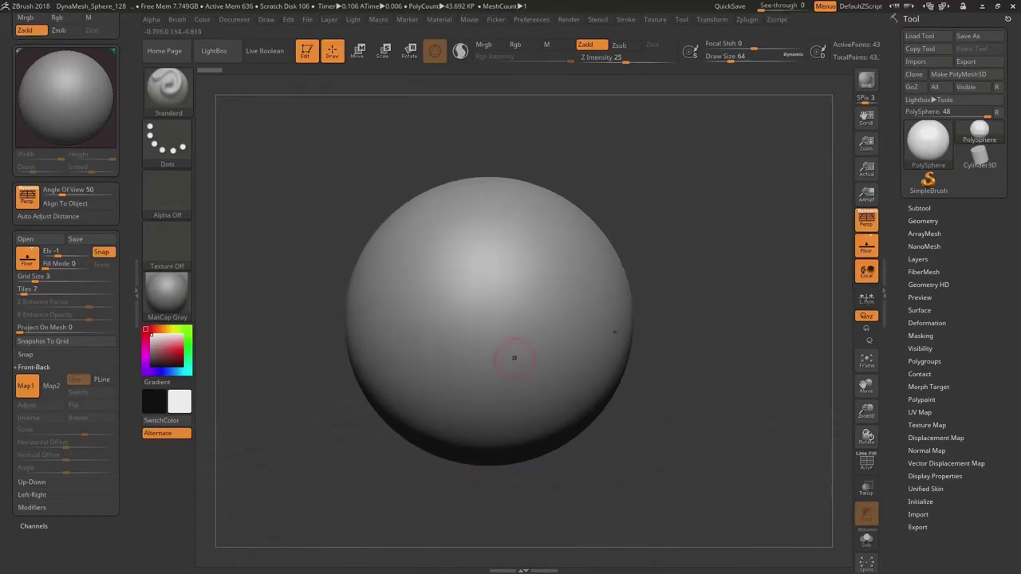
Step: Import a shoe reference image as the front-back Map1 texture in the Draw settings
scroll(28, 374, "down", 1)
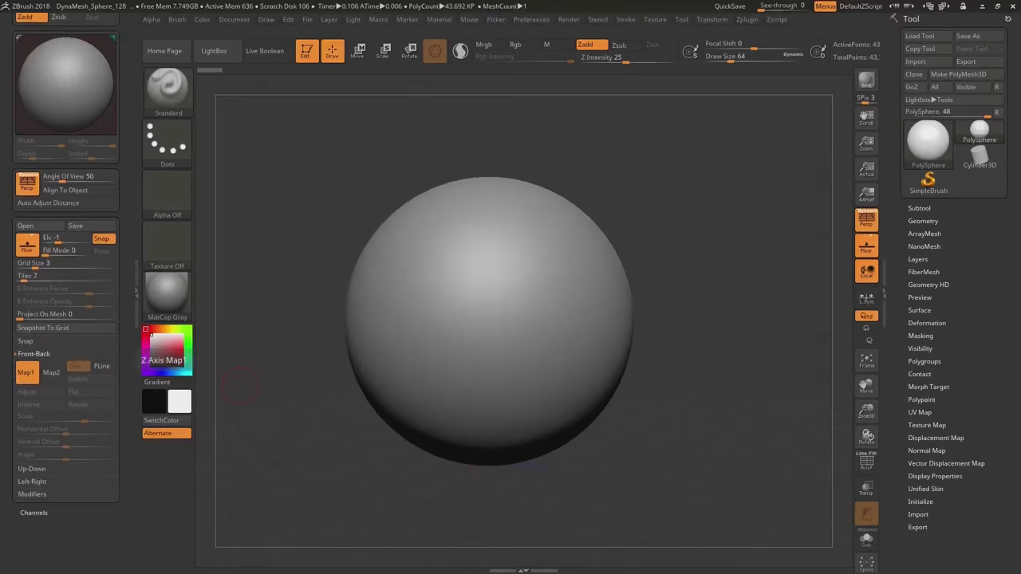
mouse_move(124, 263)
left_mouse_down()
mouse_move(124, 248)
mouse_move(124, 479)
left_mouse_up()
left_click_drag(156, 435, 128, 102)
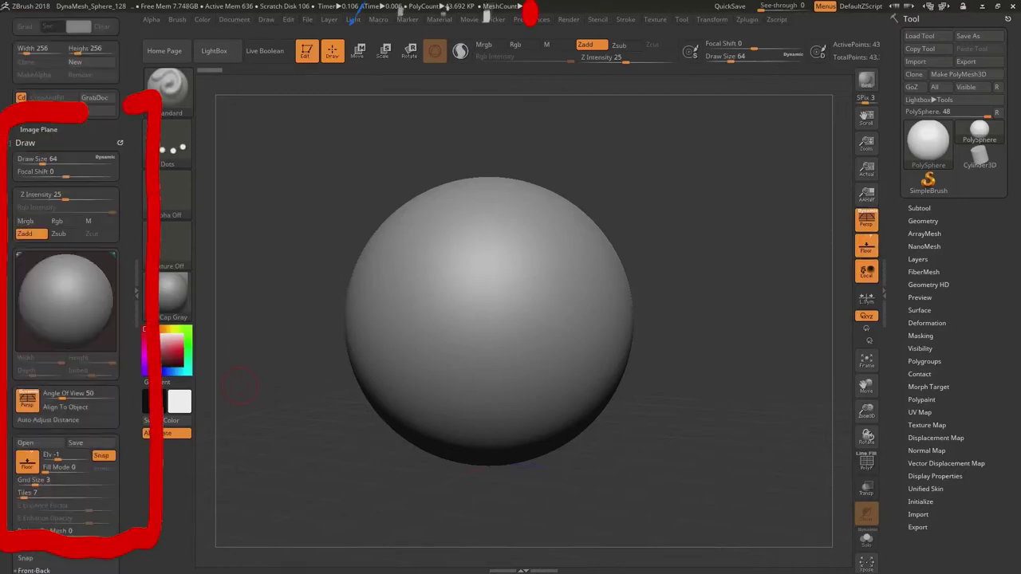
mouse_move(124, 462)
left_mouse_down()
mouse_move(124, 142)
mouse_move(124, 174)
mouse_move(123, 161)
left_mouse_up()
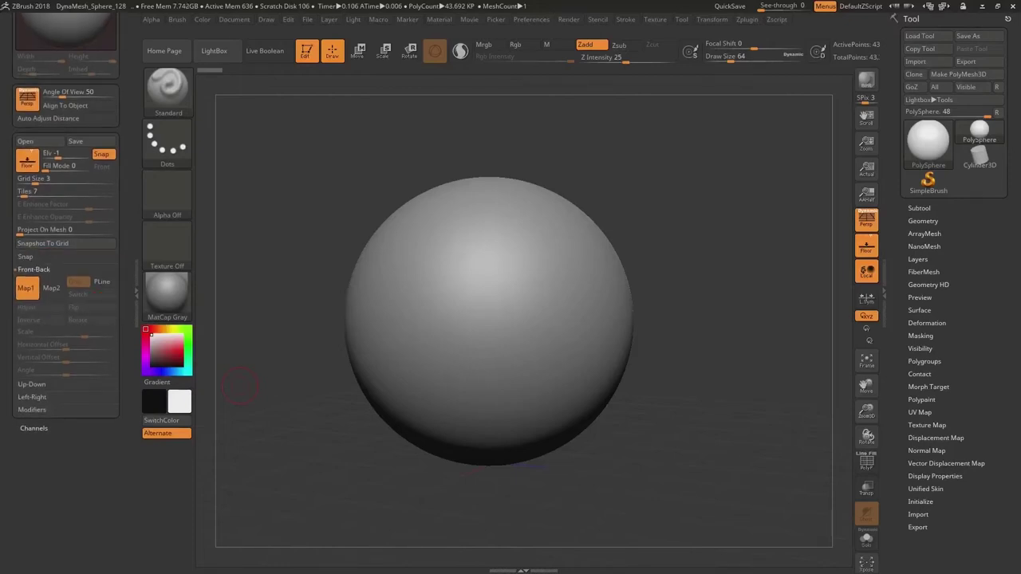
left_click(26, 288)
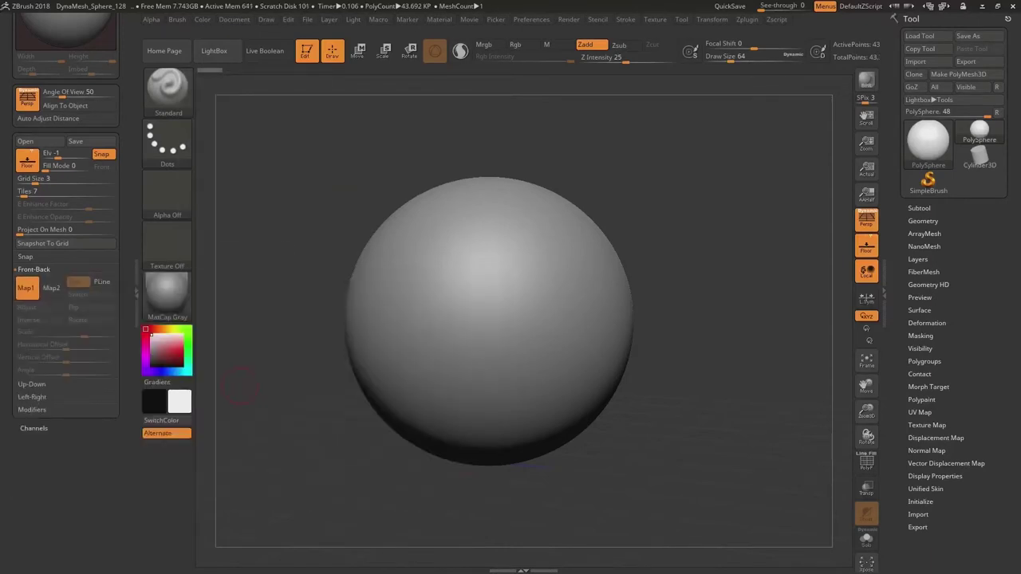
left_click(26, 288)
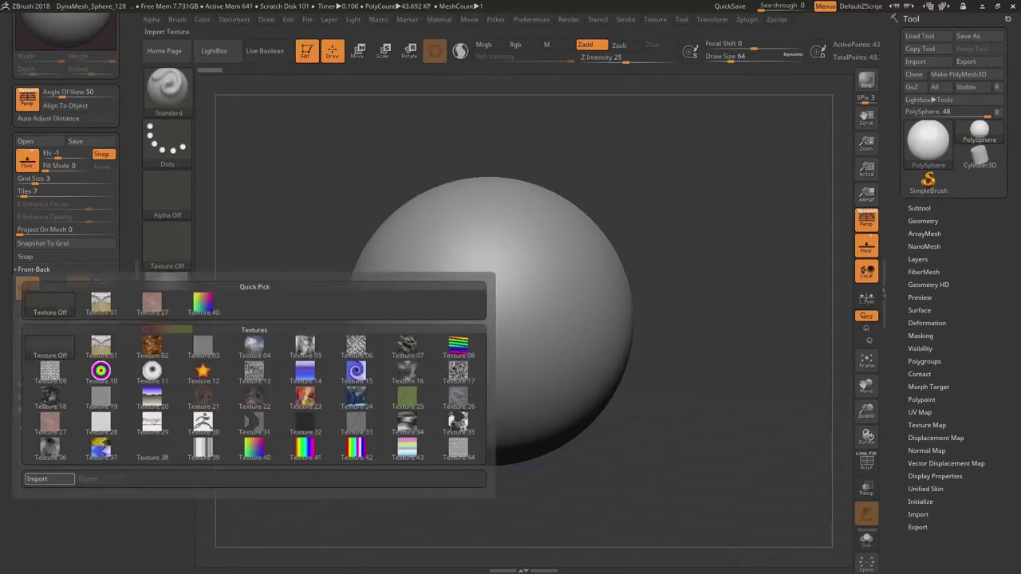
left_click(38, 479)
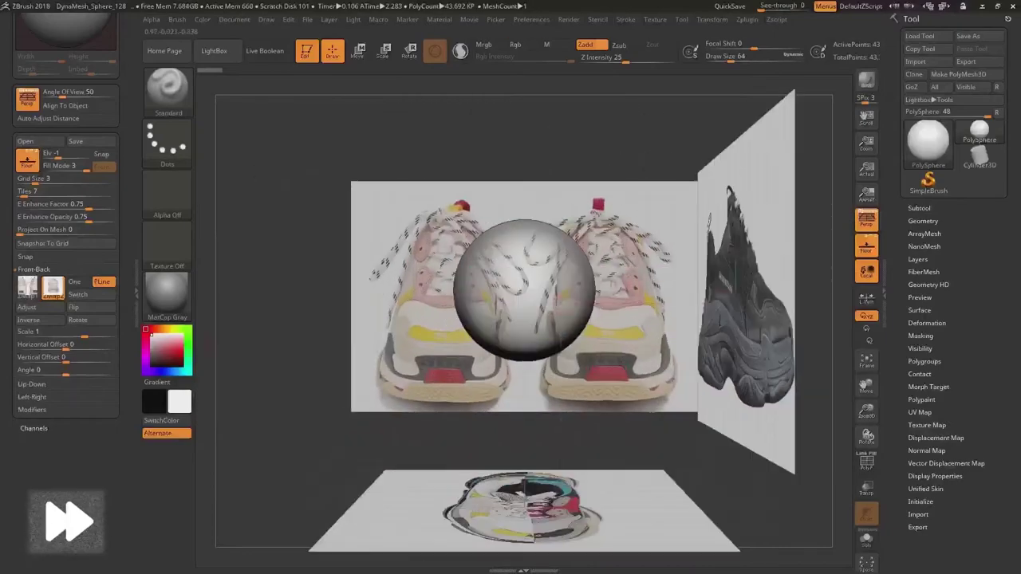
Step: Align the shoe reference images around the sphere by adjusting the front-back map's scale and offset
left_click_drag(414, 391, 596, 325)
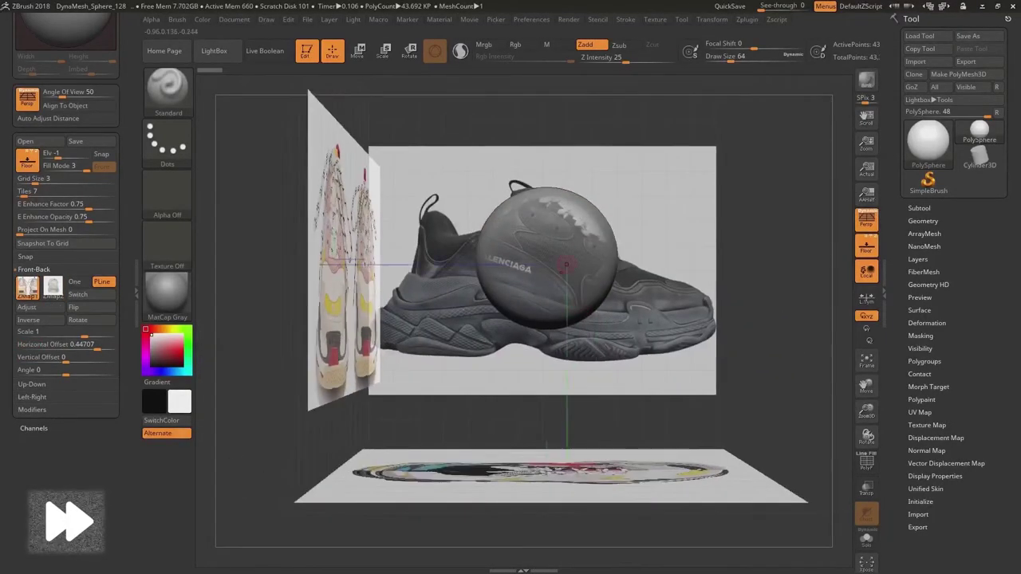
left_click_drag(566, 264, 419, 267)
left_click_drag(495, 414, 554, 431)
left_click_drag(84, 334, 85, 334)
left_click_drag(98, 347, 95, 347)
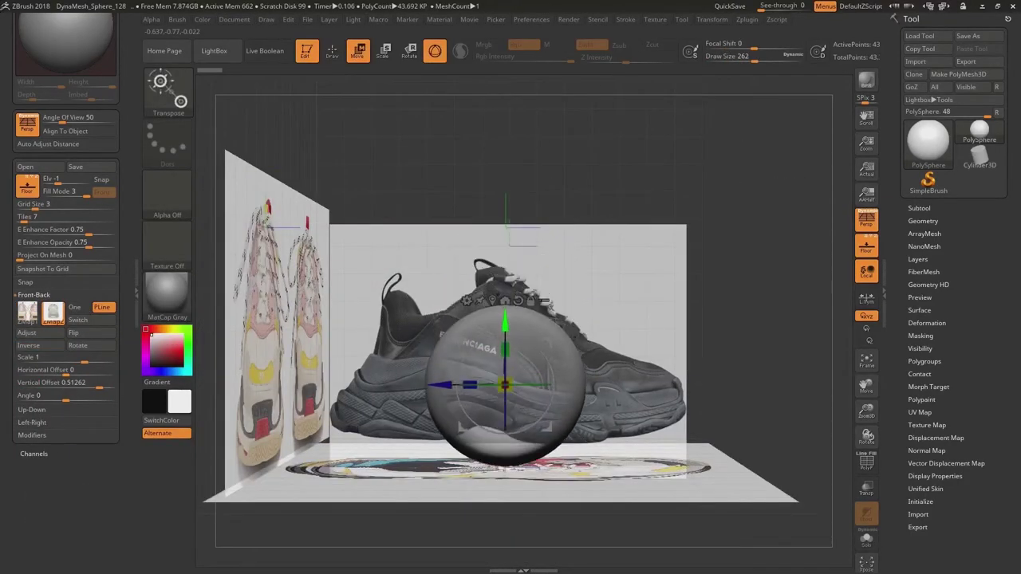
Step: Stretch the sphere to the shoe's length in the side view and flatten it vertically into a thin disc
right_click_drag(458, 407, 481, 334, "alt")
left_click_drag(490, 331, 450, 331)
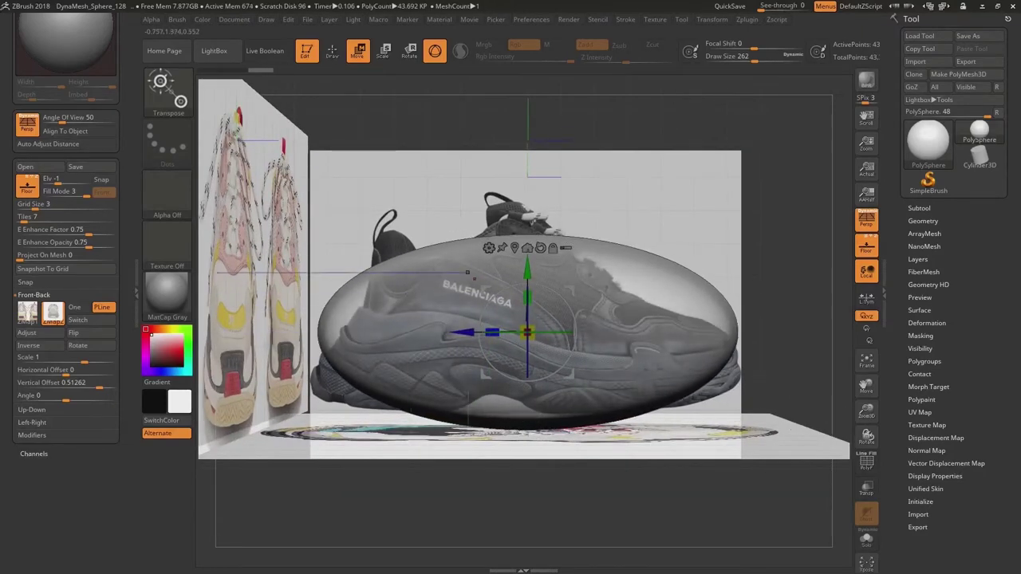
right_click_drag(517, 289, 487, 272, "alt")
left_click_drag(497, 279, 497, 311)
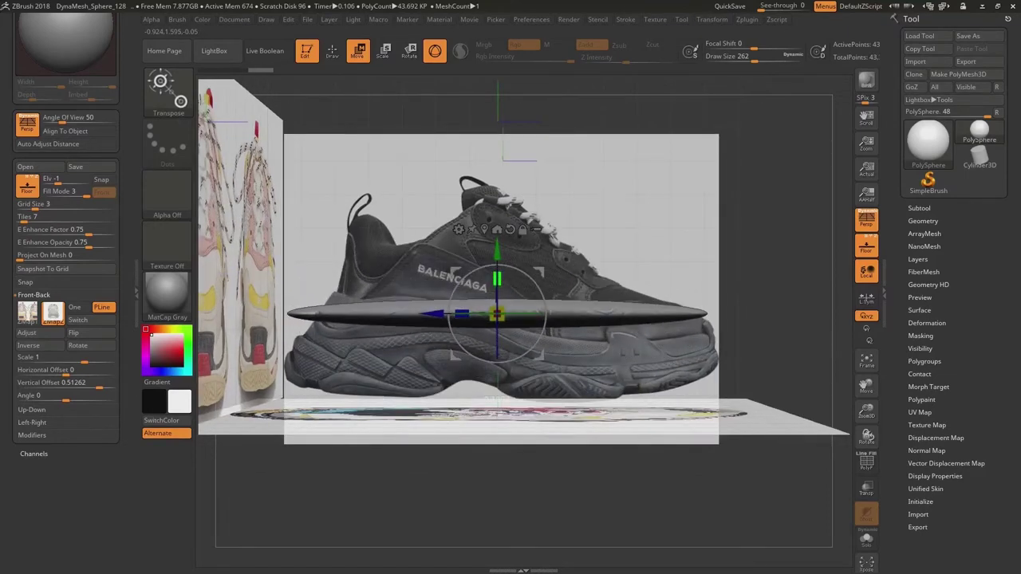
Step: Lower the flattened sphere to the shoe's sole and fit it to the shoe's length with perspective turned off
mouse_move(472, 355)
right_mouse_down("alt")
mouse_move(451, 344)
mouse_move(478, 358)
right_mouse_up("alt")
left_click_drag(502, 253, 502, 332)
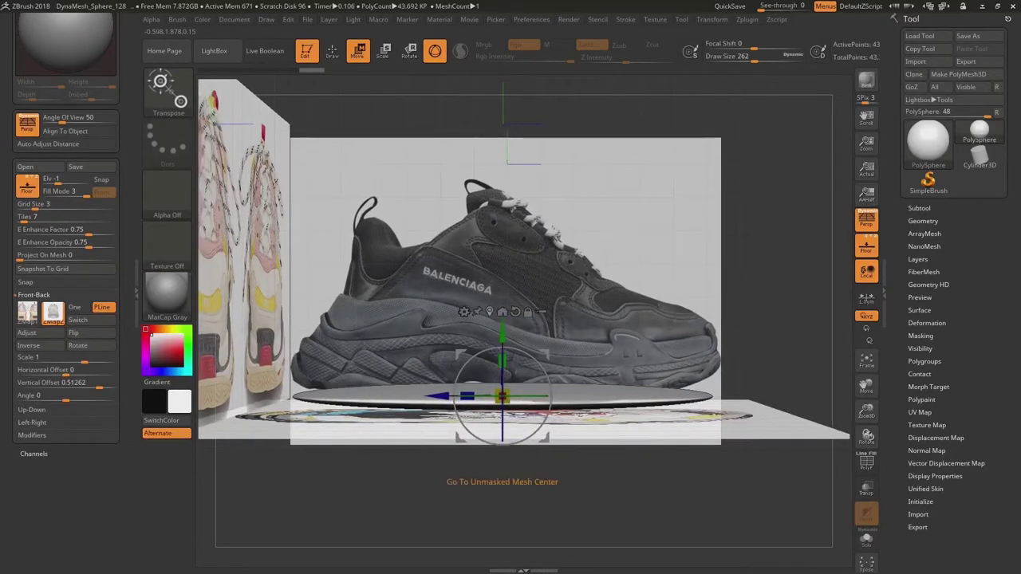
right_click_drag(528, 312, 529, 276, "alt")
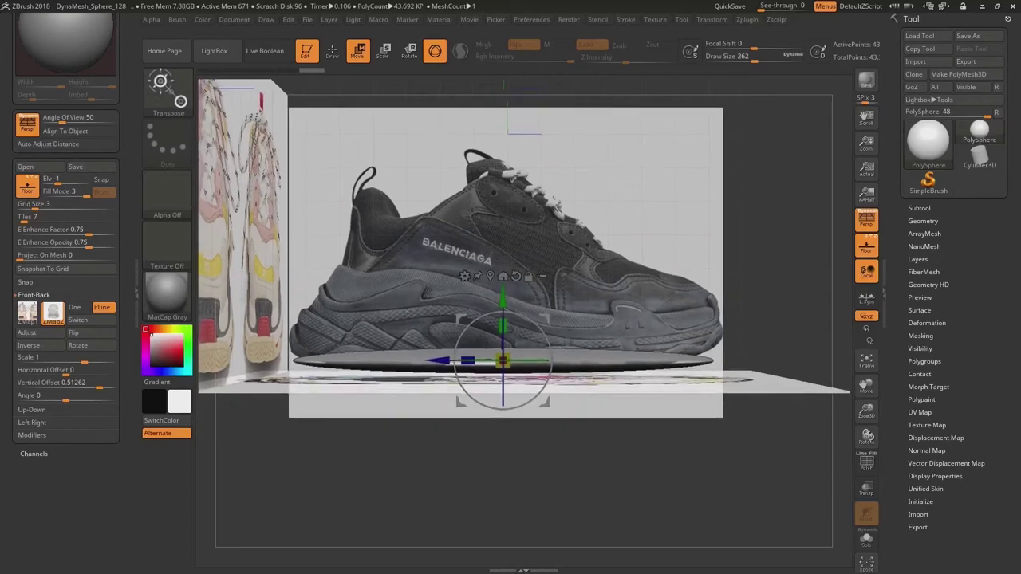
left_click(866, 221)
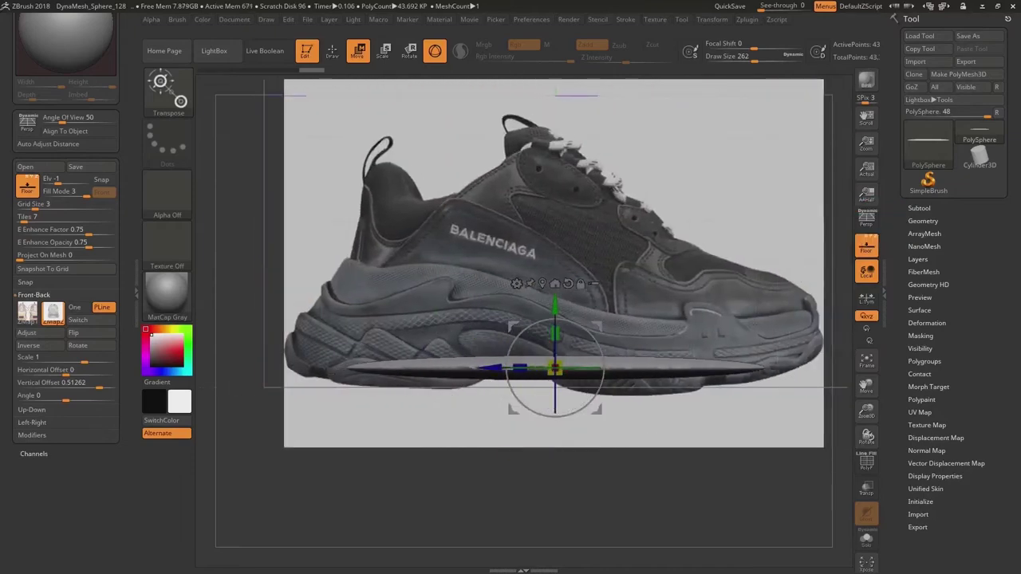
mouse_move(547, 365)
left_mouse_down()
mouse_move(529, 365)
mouse_move(533, 355)
left_mouse_up()
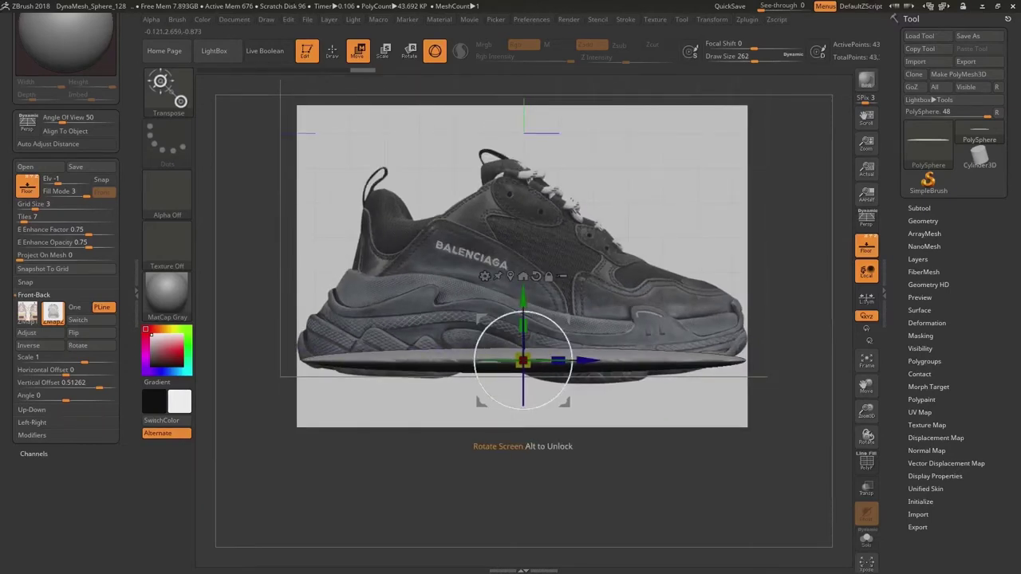
Step: Apply the Bend Curve deformer along the flattened sphere and set its curve resolution to five control points
left_click(485, 276)
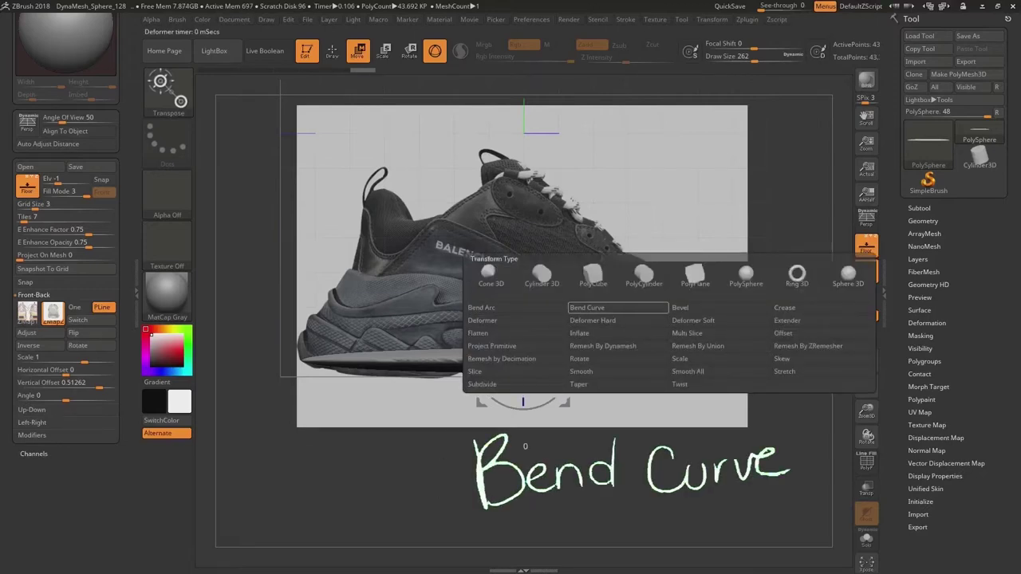
left_click(618, 307)
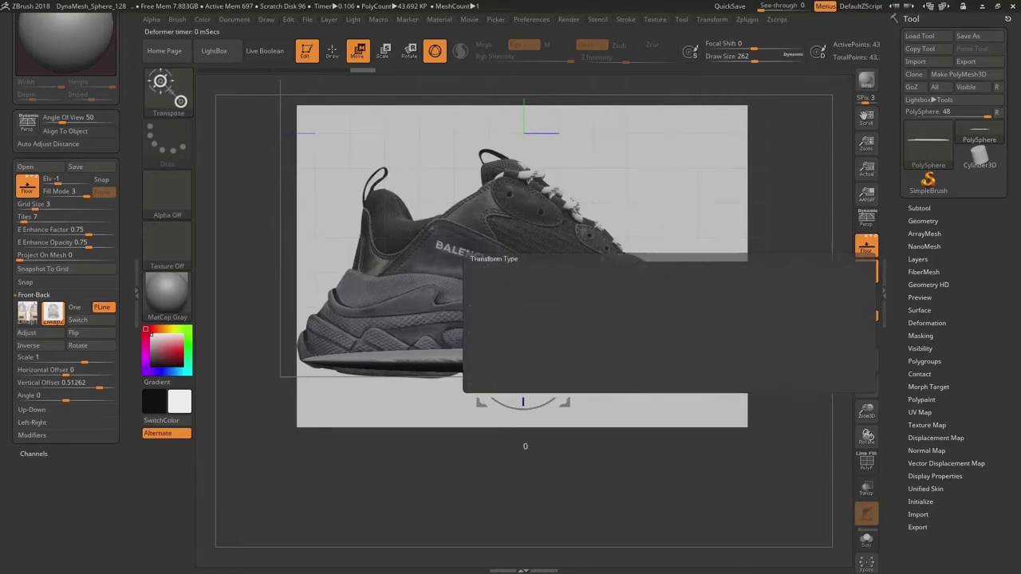
mouse_move(484, 276)
left_mouse_down("alt")
mouse_move(490, 258)
mouse_move(483, 279)
left_mouse_up("alt")
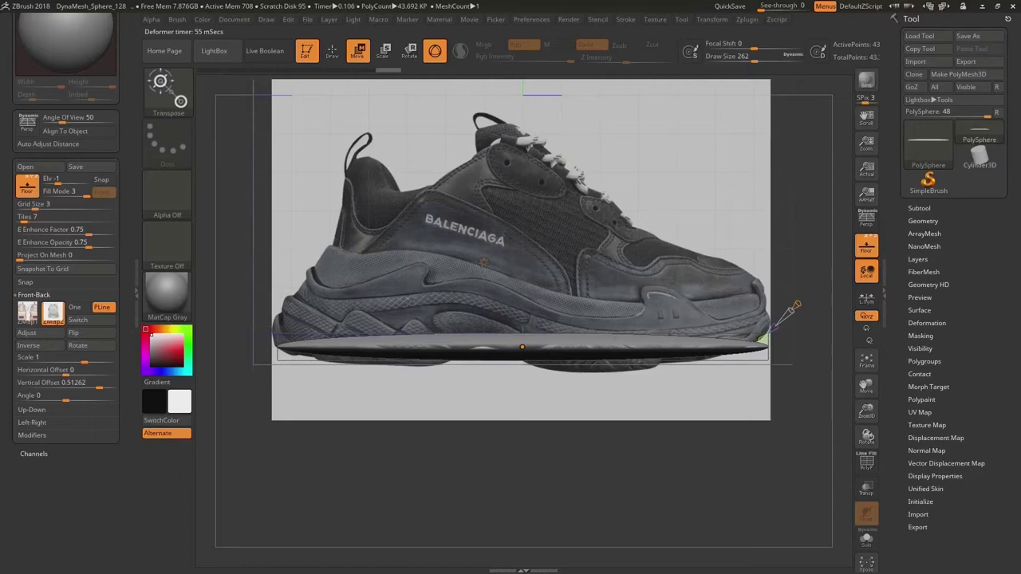
left_click_drag(483, 261, 477, 280, "alt")
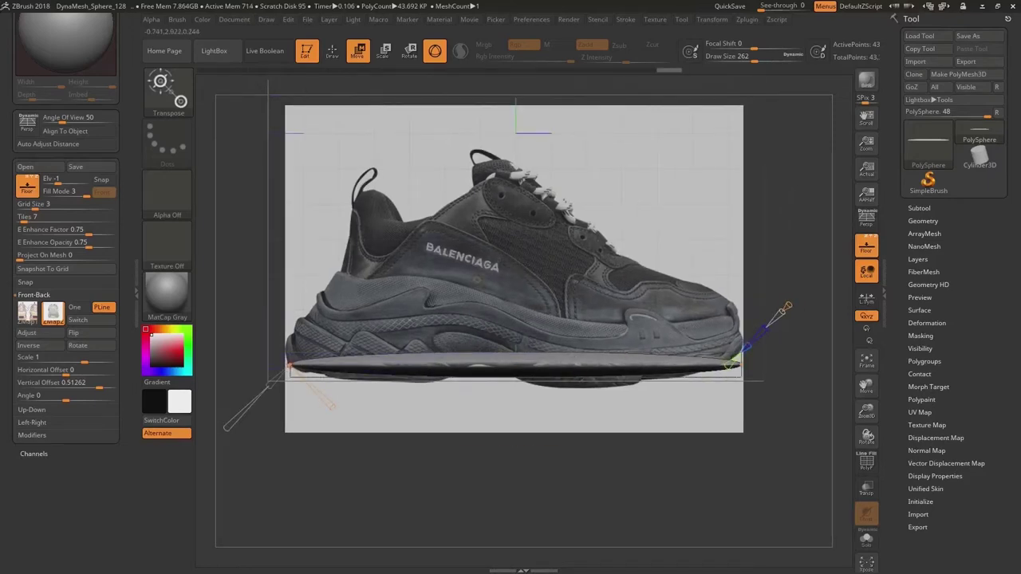
left_click_drag(781, 313, 801, 294)
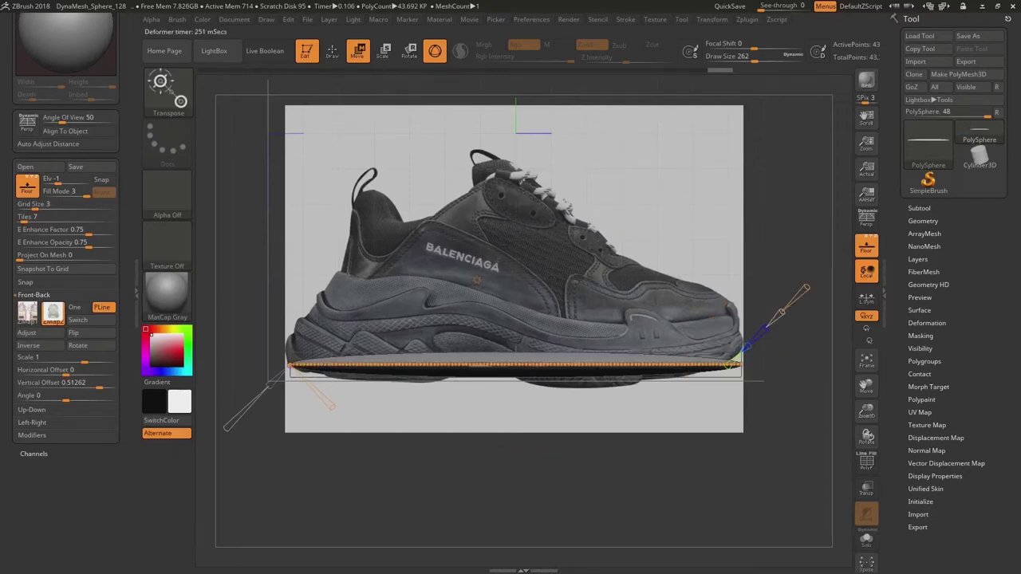
left_click_drag(806, 287, 790, 303)
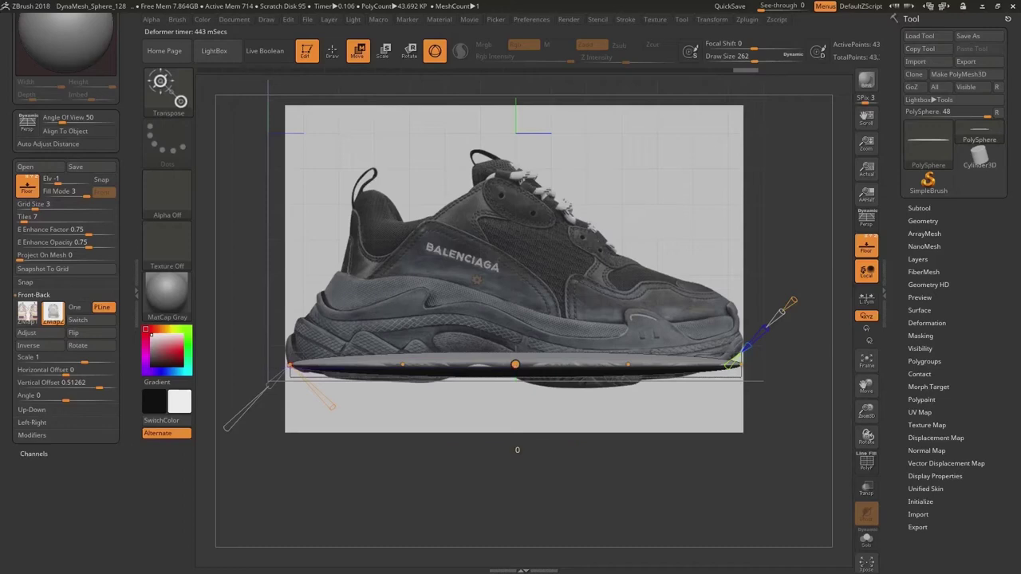
Step: Bend the flattened sphere to follow the sole by raising the middle curve point and lowering the forefoot point, and return to Draw mode
left_click_drag(515, 365, 515, 356)
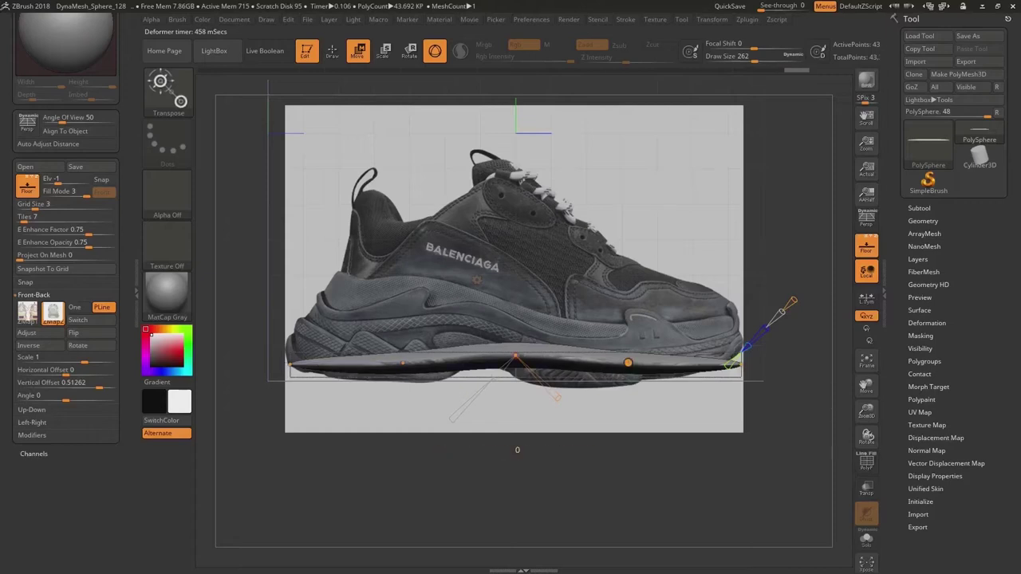
left_click_drag(627, 363, 628, 367)
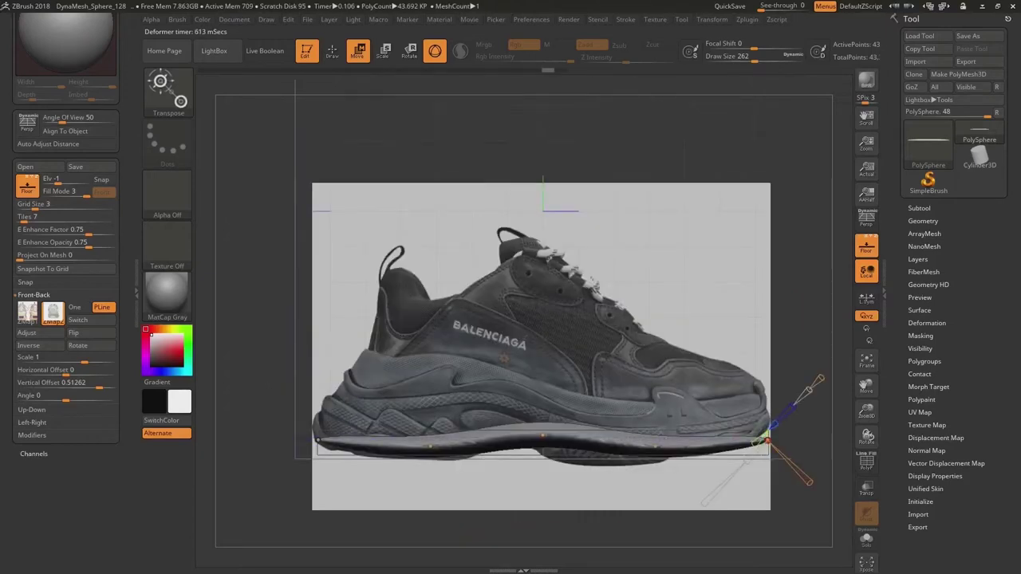
mouse_move(543, 200)
left_mouse_down("alt")
mouse_move(497, 165)
mouse_move(488, 135)
left_mouse_up("alt")
key("q")
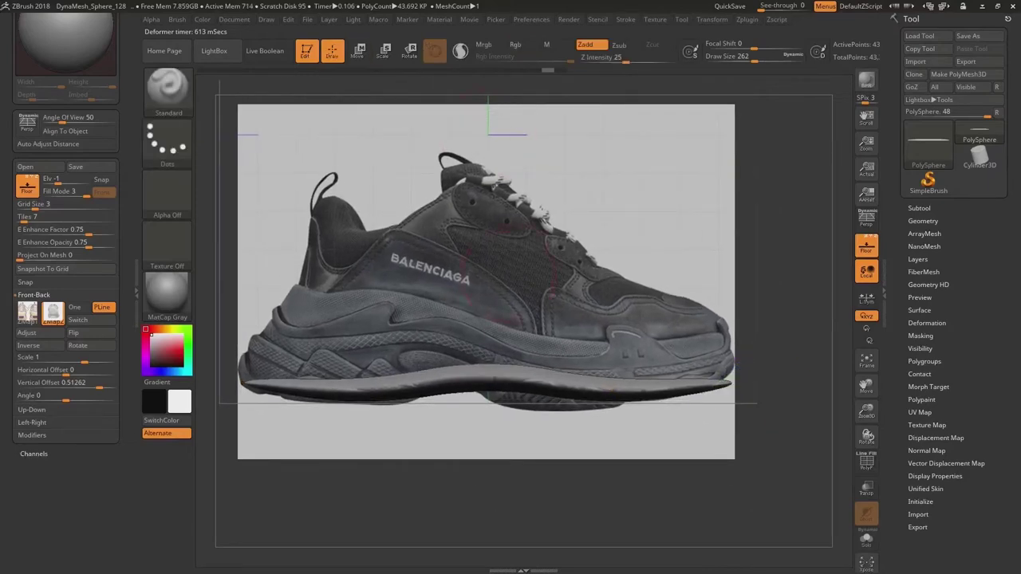
Step: Select the ClayBuildup brush and collapse the Draw settings tray to enlarge the canvas
key("b")
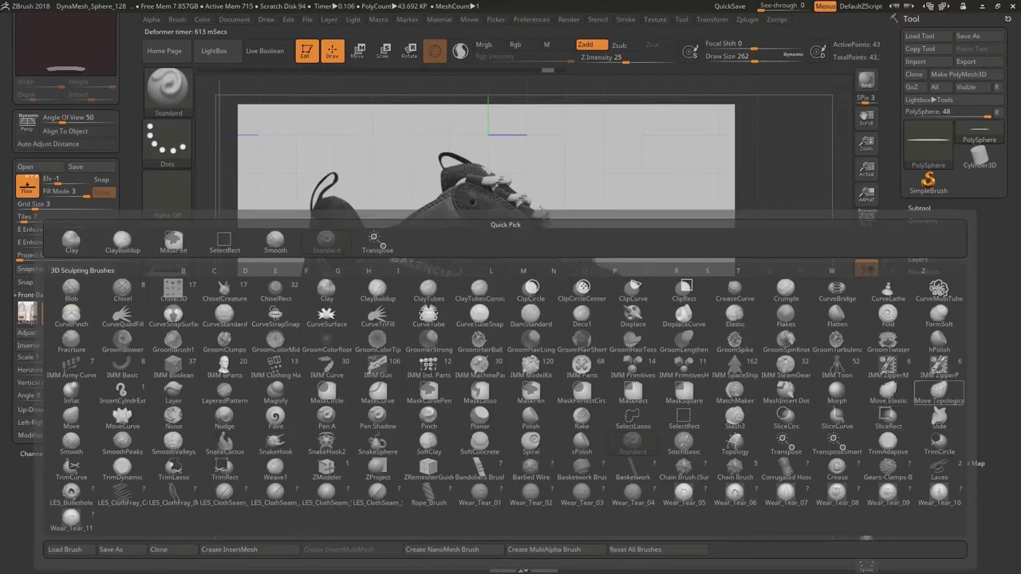
left_click(122, 241)
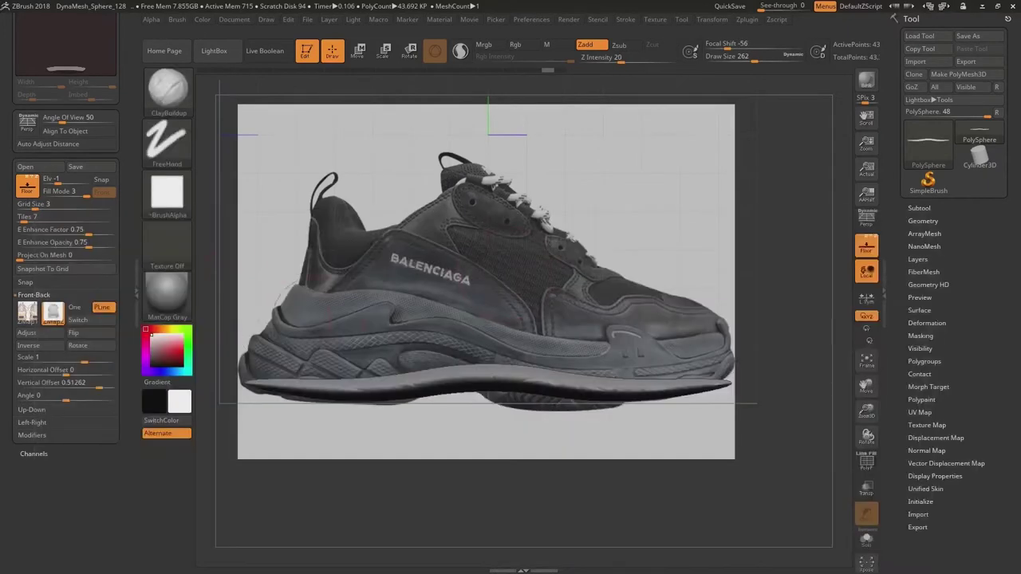
left_click_drag(277, 300, 309, 311, "alt")
left_click(136, 299)
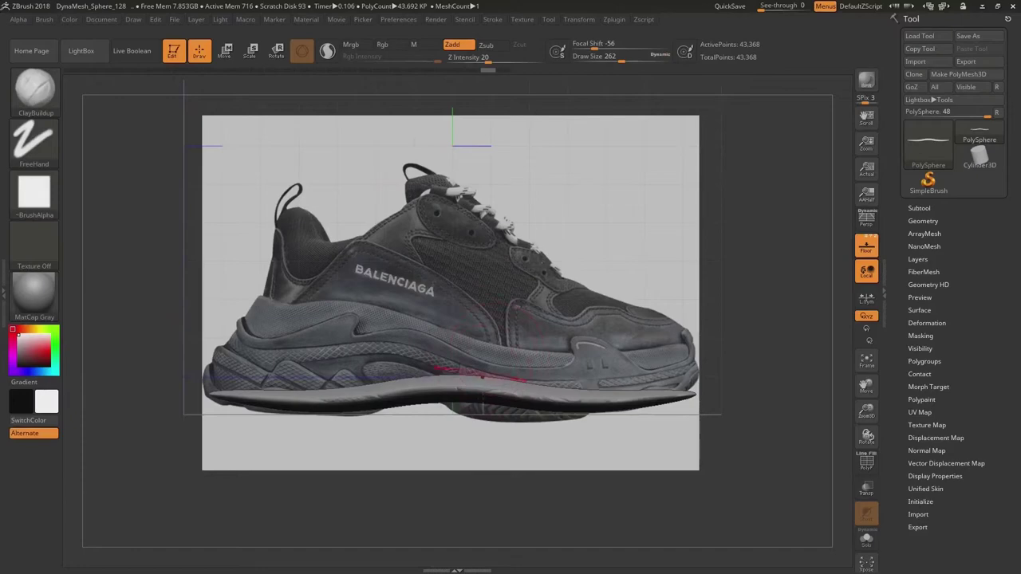
Step: Switch to Move Topological and then the Move brush, enlarging the draw size to 593
key("b")
key("m")
key("t")
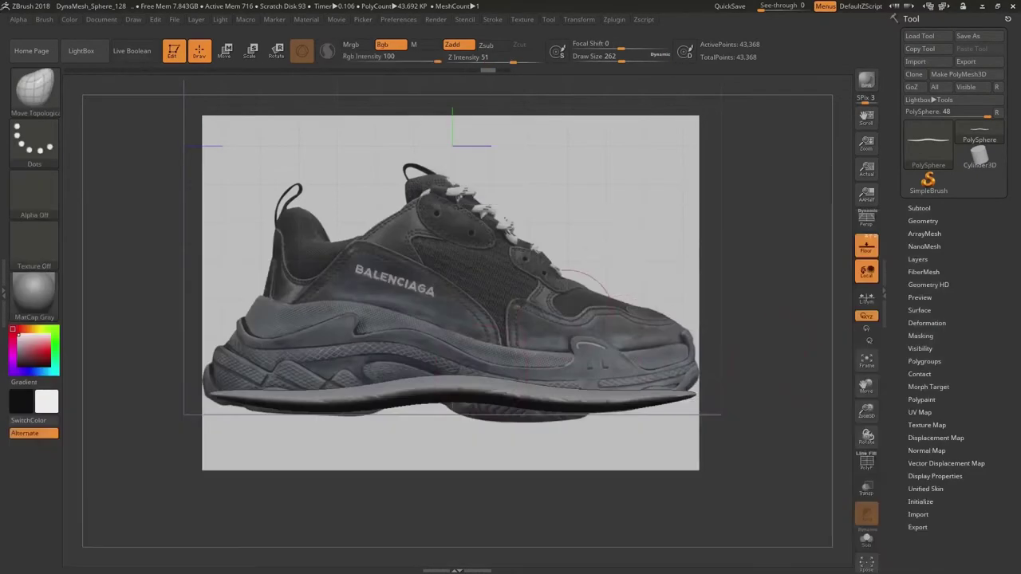
key("s")
left_click_drag(581, 335, 591, 334)
key("b")
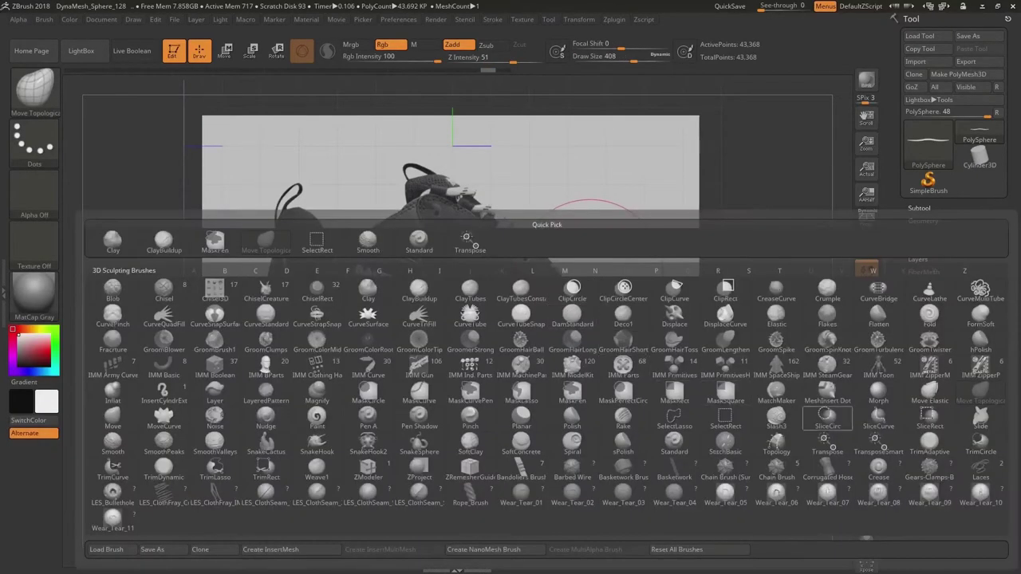
key("m")
key("v")
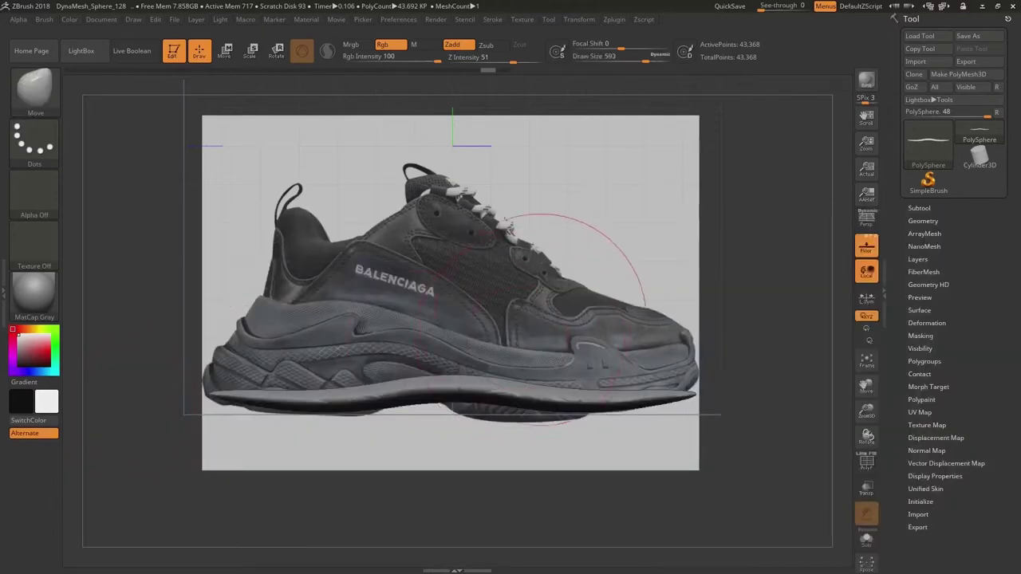
Step: Try pulling the forefoot of the sole upward with the Move brush, and undo the stroke
left_click_drag(597, 335, 593, 252)
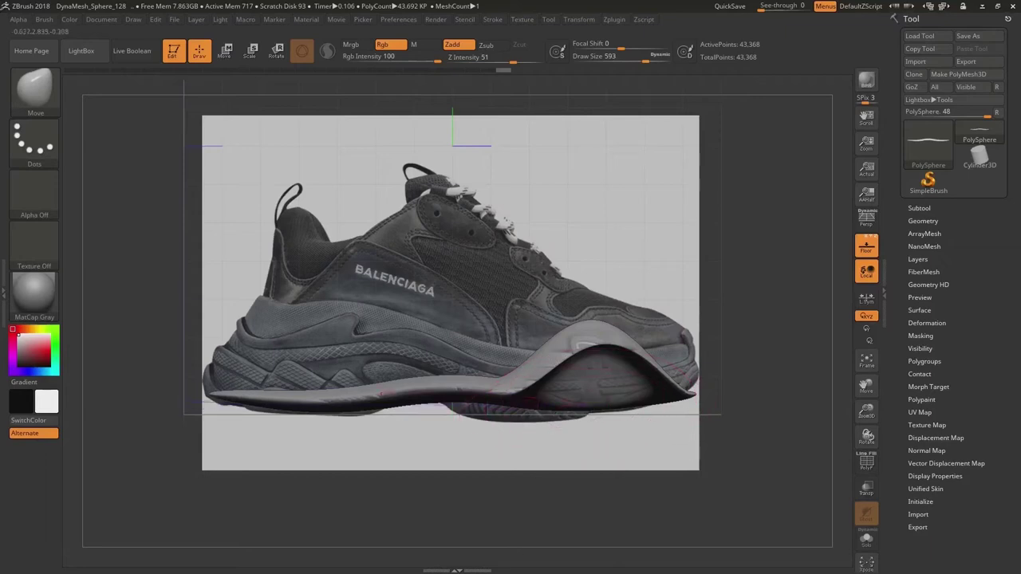
key("ctrl+z")
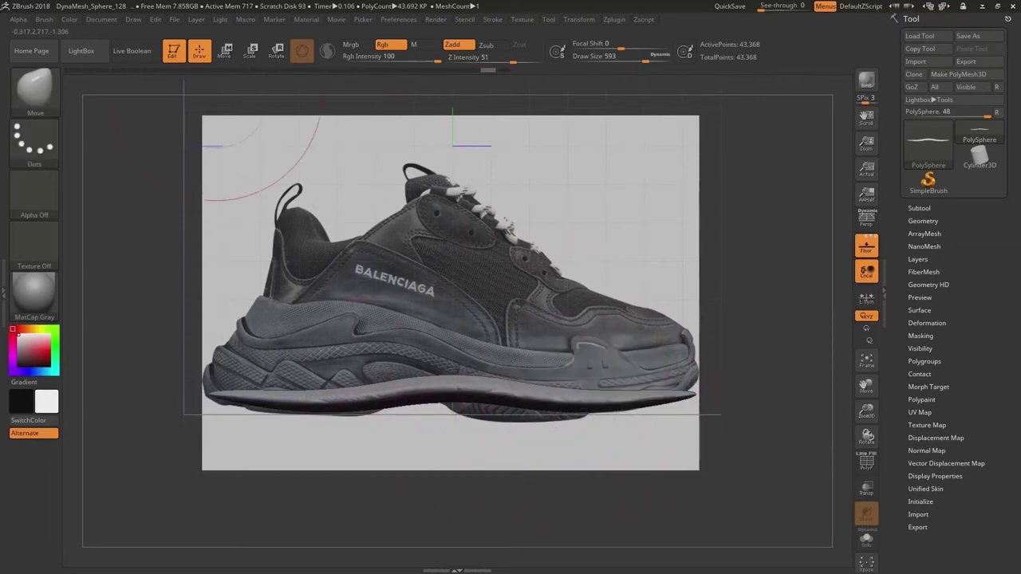
Step: Turn on BackfaceMask in the Move brush's Auto Masking settings
left_click(44, 19)
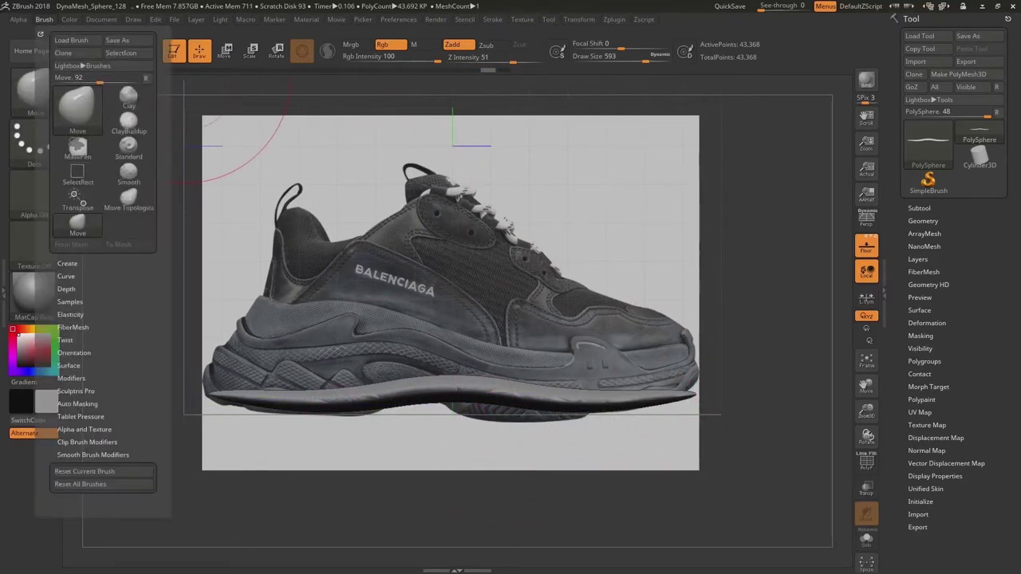
left_click(77, 403)
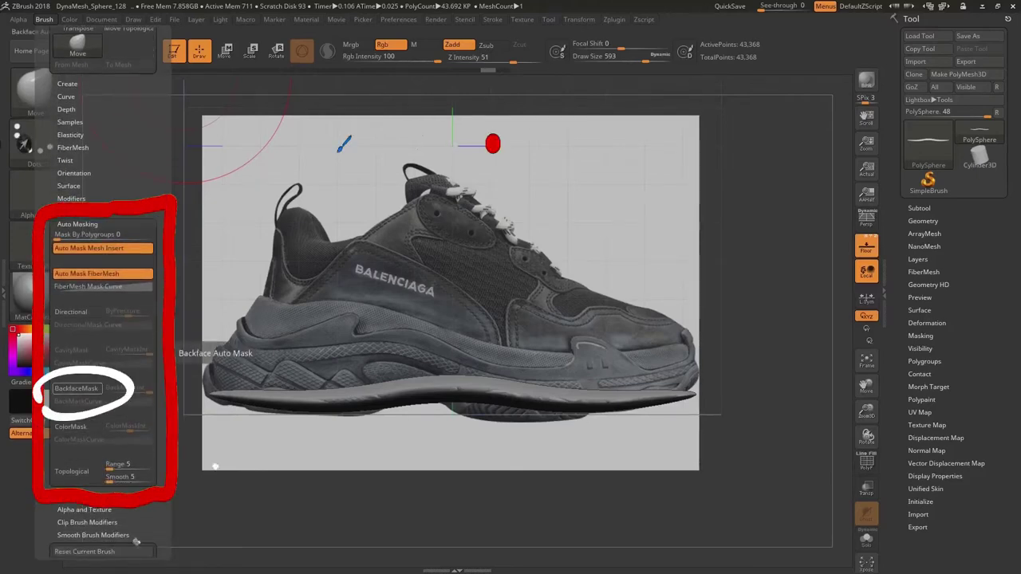
key("Escape")
left_click(76, 388)
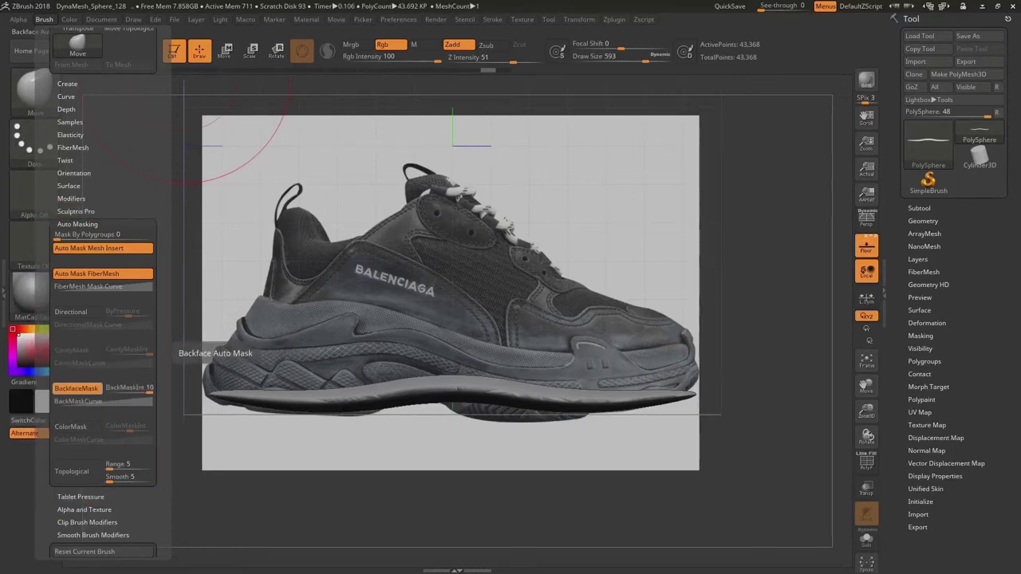
Step: Set the Move brush's draw size to 763 and pull the forefoot, toe and midfoot of the top surface up towards the side reference
key("s")
left_click(604, 379)
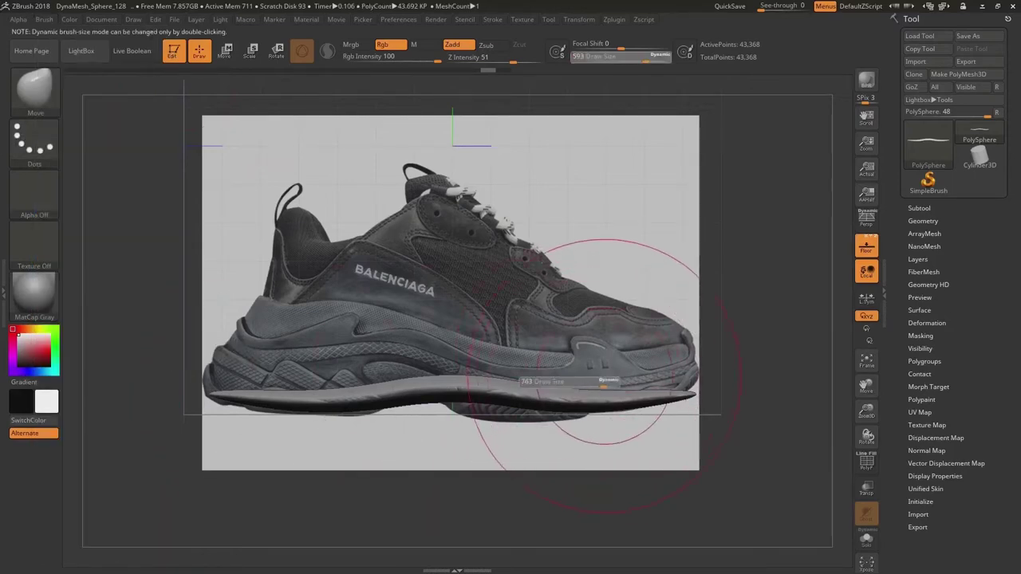
left_click_drag(587, 389, 587, 296)
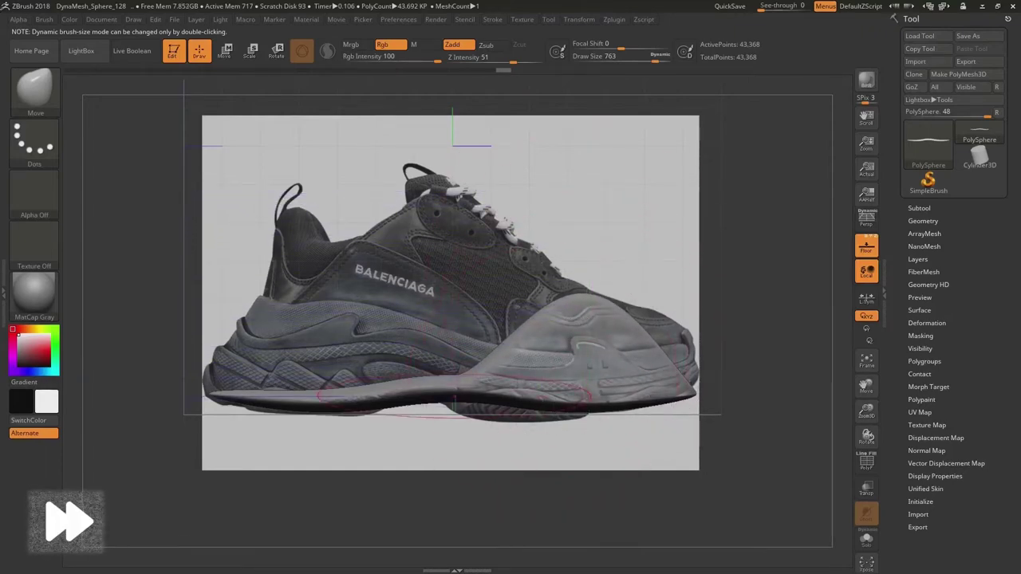
left_click_drag(644, 386, 668, 336)
left_click_drag(434, 388, 433, 252)
Step: Switch to the ClayBuildup brush and smooth out the bumps pulled up along both sides of the shoe's upper
left_click_drag(446, 343, 240, 343)
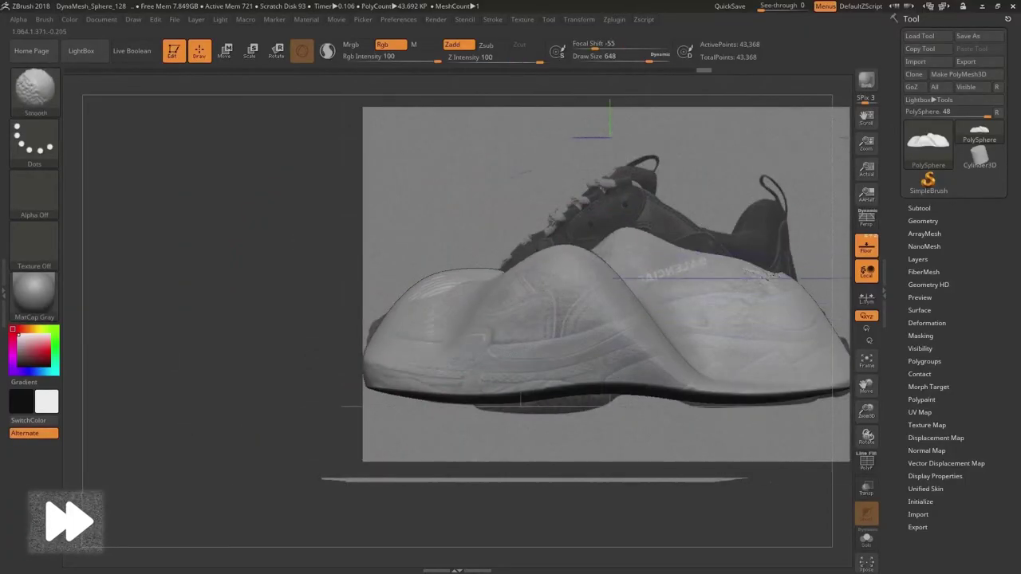
left_click_drag(239, 319, 415, 319)
key("b")
key("c")
key("b")
left_click_drag(758, 239, 678, 319)
left_click_drag(766, 446, 678, 511)
left_click_drag(511, 319, 446, 335, "shift")
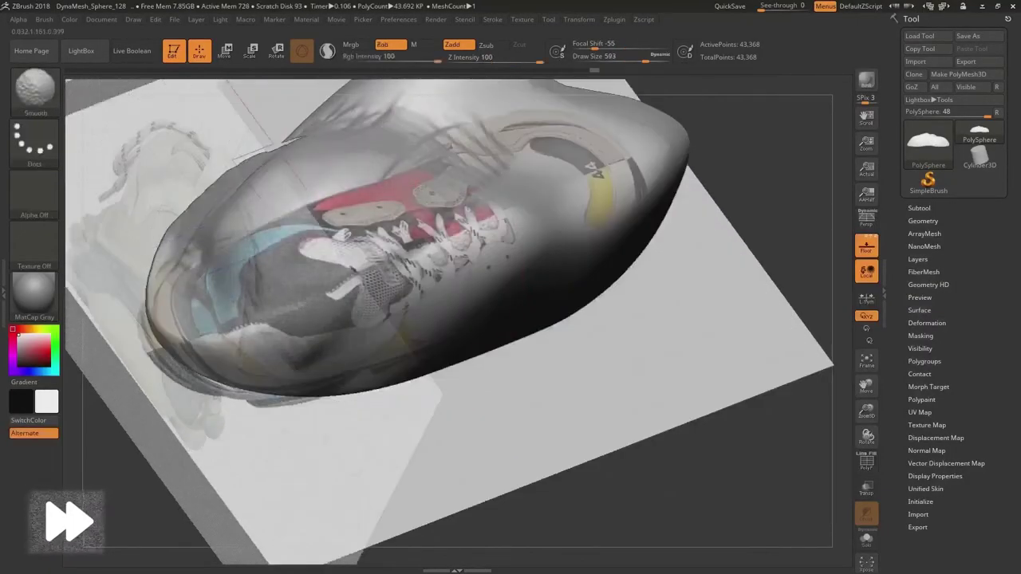
Step: Set the ClayBuildup draw size to 533 and refine the shoe's upper against the top, front and side reference images
left_click_drag(717, 494, 598, 279)
left_click_drag(240, 494, 288, 479)
left_click_drag(199, 495, 263, 510)
key("space")
left_click_drag(380, 317, 376, 317)
left_click_drag(335, 502, 414, 503, "shift")
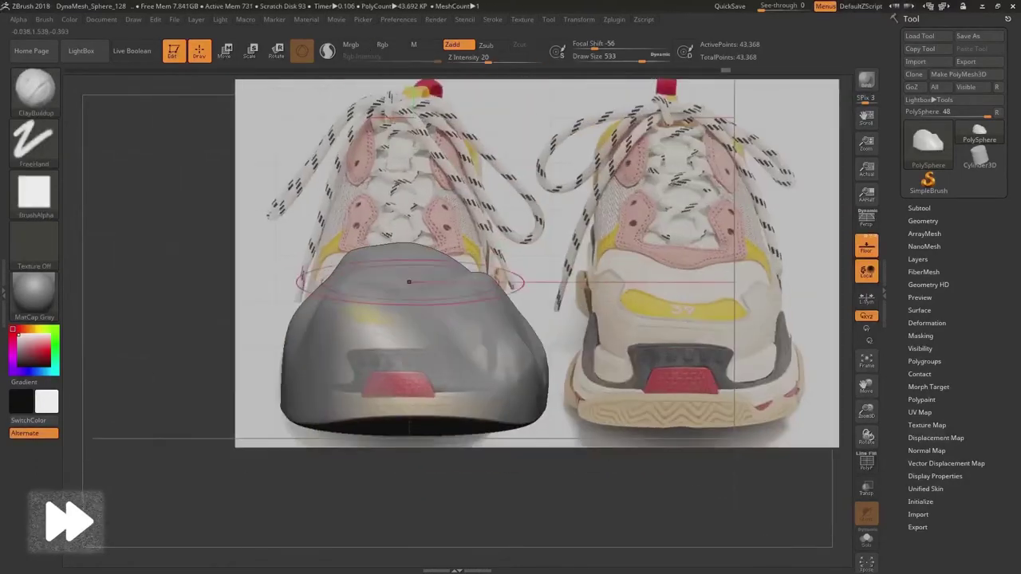
left_click_drag(559, 502, 718, 526)
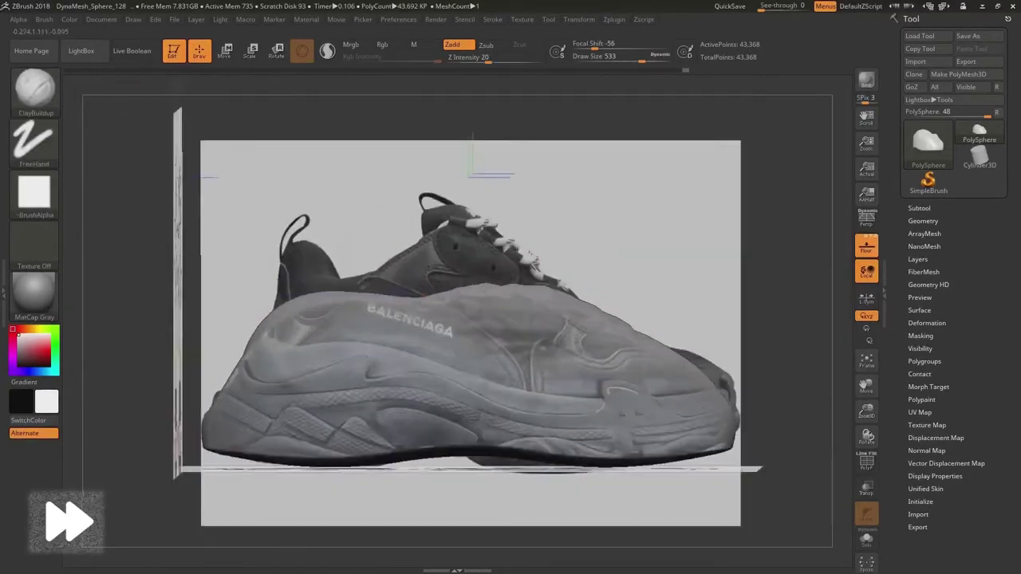
left_click_drag(782, 510, 718, 510)
left_click_drag(638, 518, 718, 558)
left_click_drag(319, 446, 399, 382, "shift")
left_click_drag(718, 511, 558, 478)
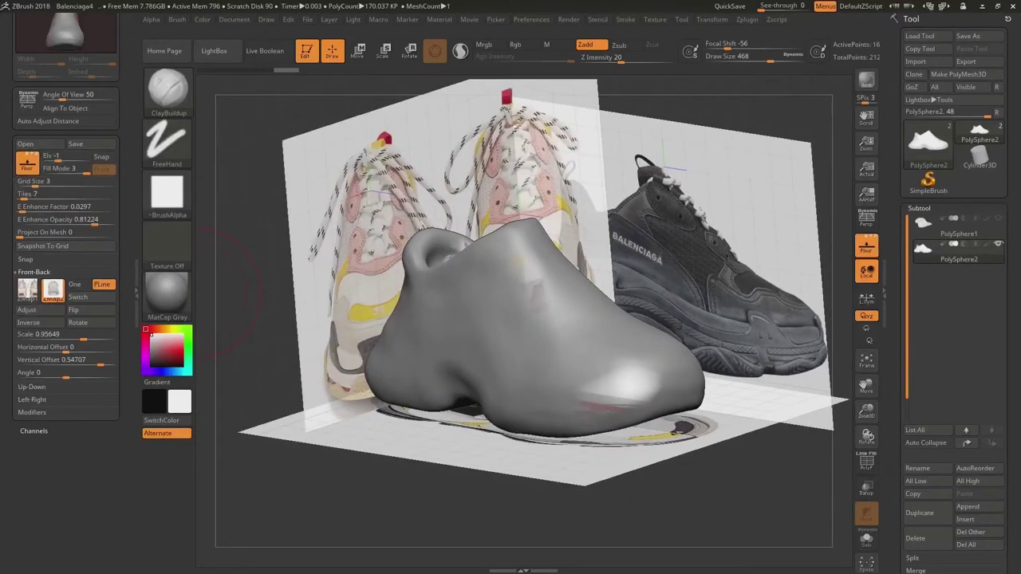
Step: Set E Enhance Opacity to 0.01 to hide the reference images and inspect the sculpted shoe from several angles
left_click(20, 219)
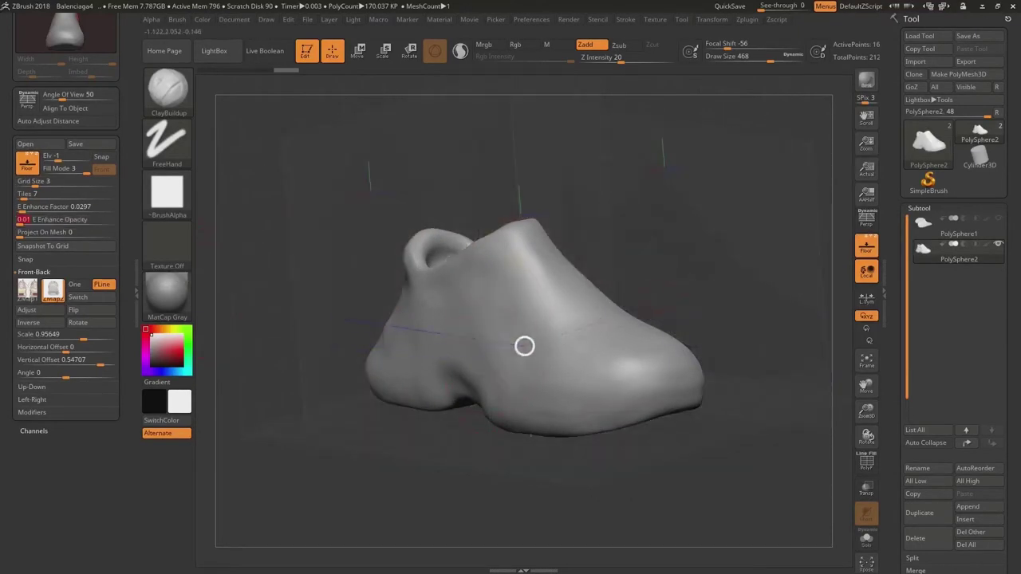
left_click_drag(575, 230, 662, 225)
left_click_drag(298, 419, 451, 454)
mouse_move(402, 259)
left_mouse_down()
mouse_move(410, 280)
mouse_move(446, 289)
mouse_move(407, 324)
mouse_move(460, 310)
left_mouse_up()
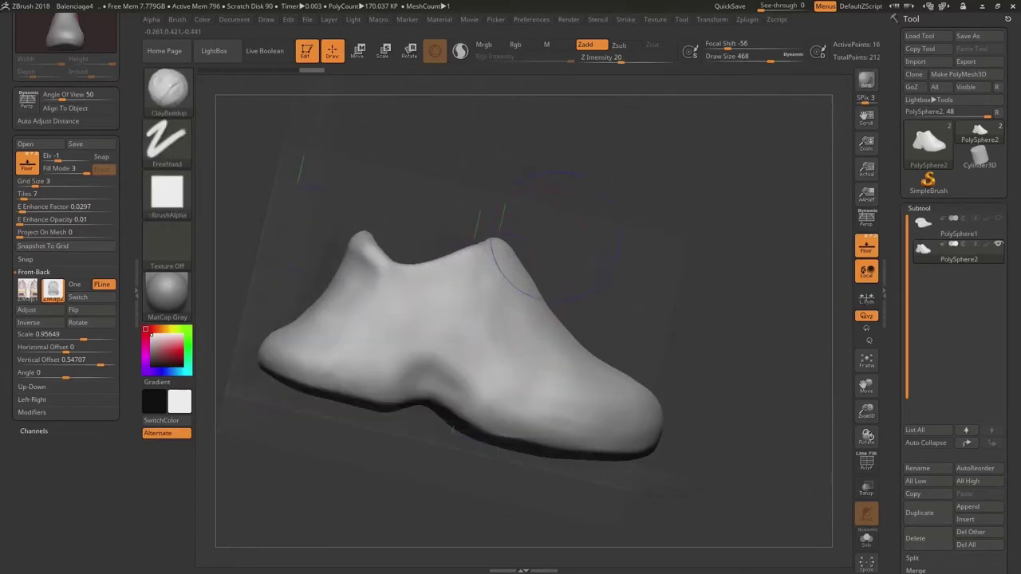
left_click_drag(558, 231, 542, 239)
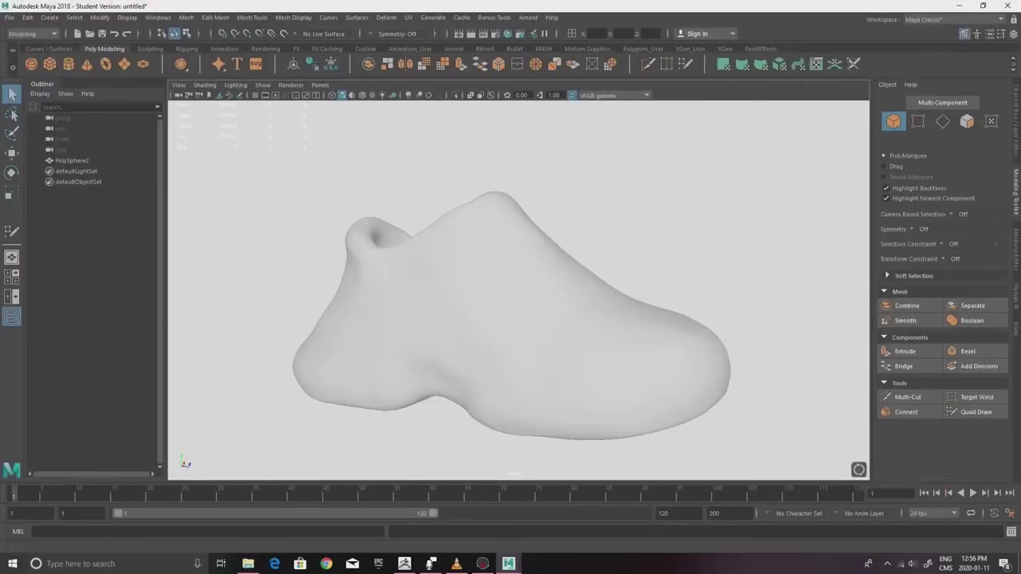
Step: In Maya, make the PolySphere2 shoe sculpt a live surface and activate Quad Draw
left_click(71, 160)
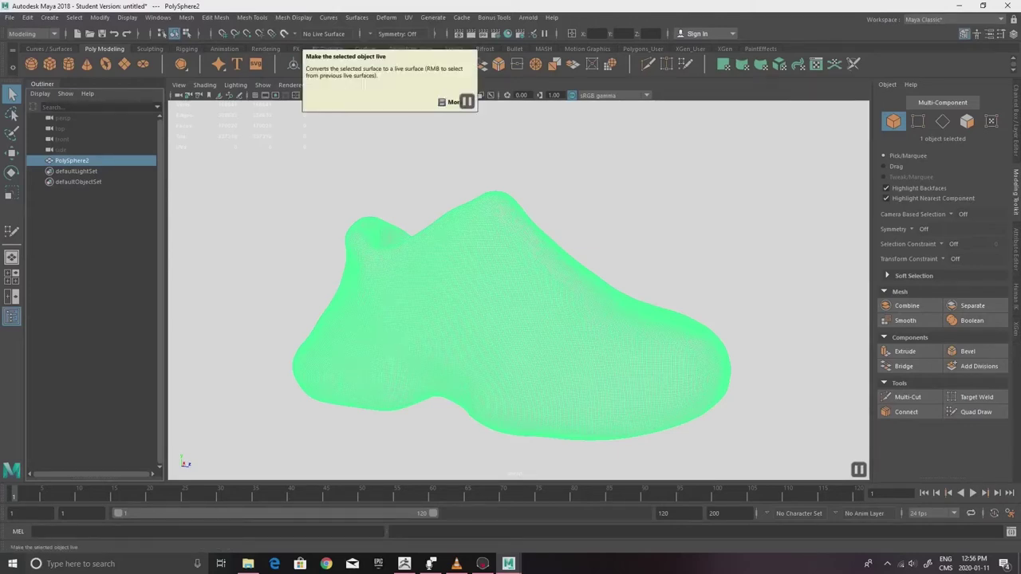
left_click(284, 34)
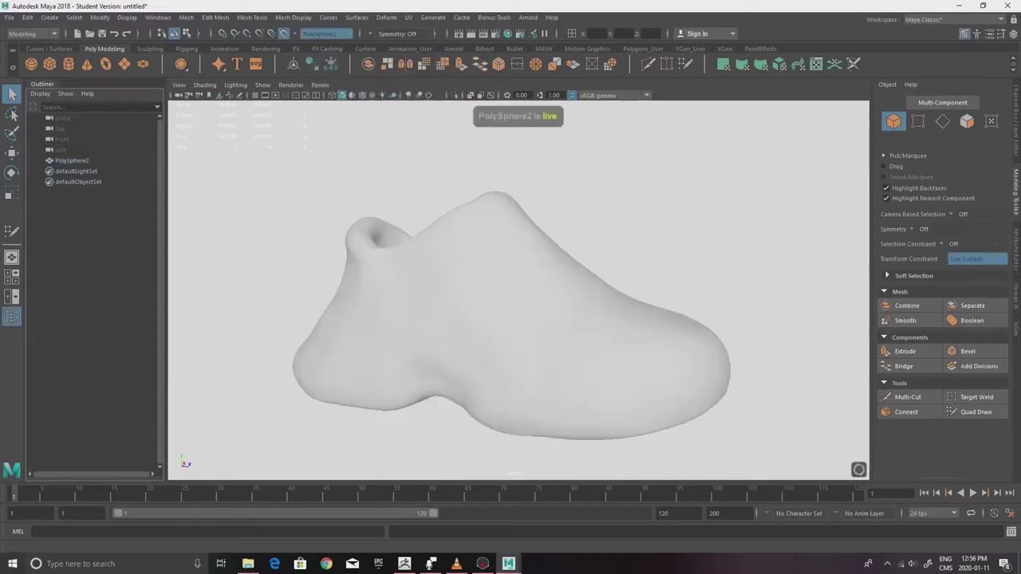
left_click(975, 413)
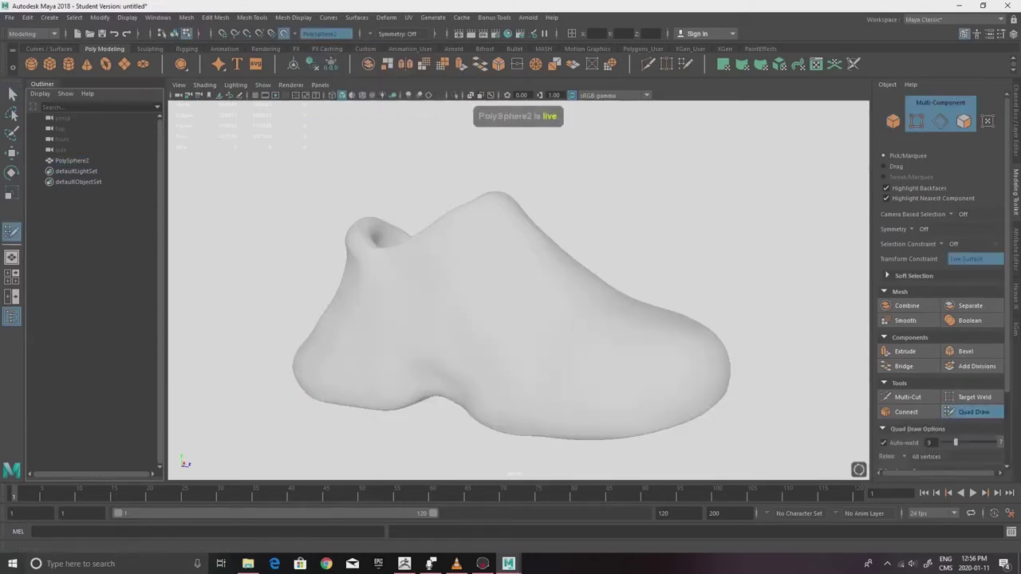
Step: Draw a first quad on the side of the shoe and extend its end edges into a strip of four quads
scroll(519, 290, "up", 2)
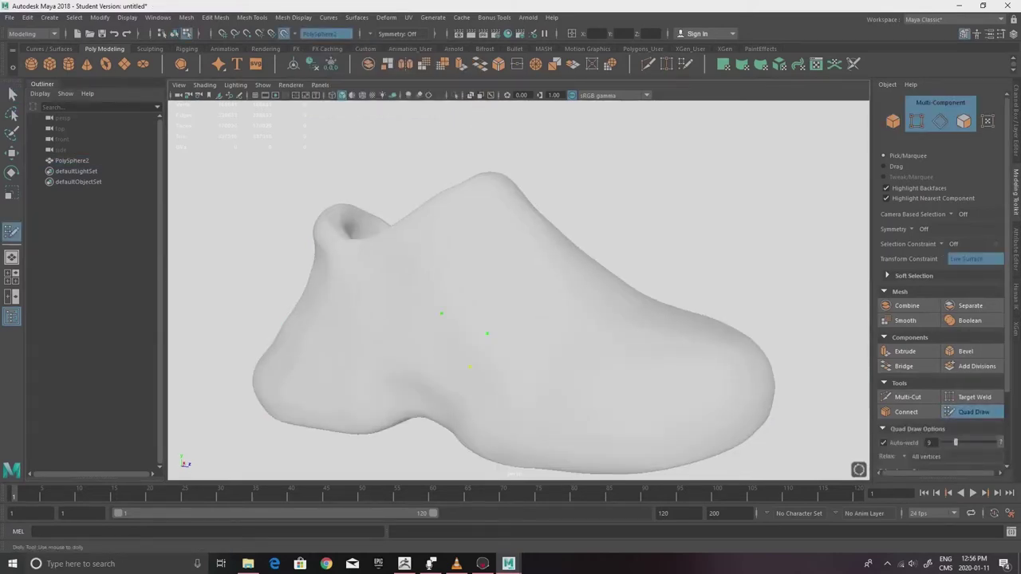
left_click(460, 341, "shift")
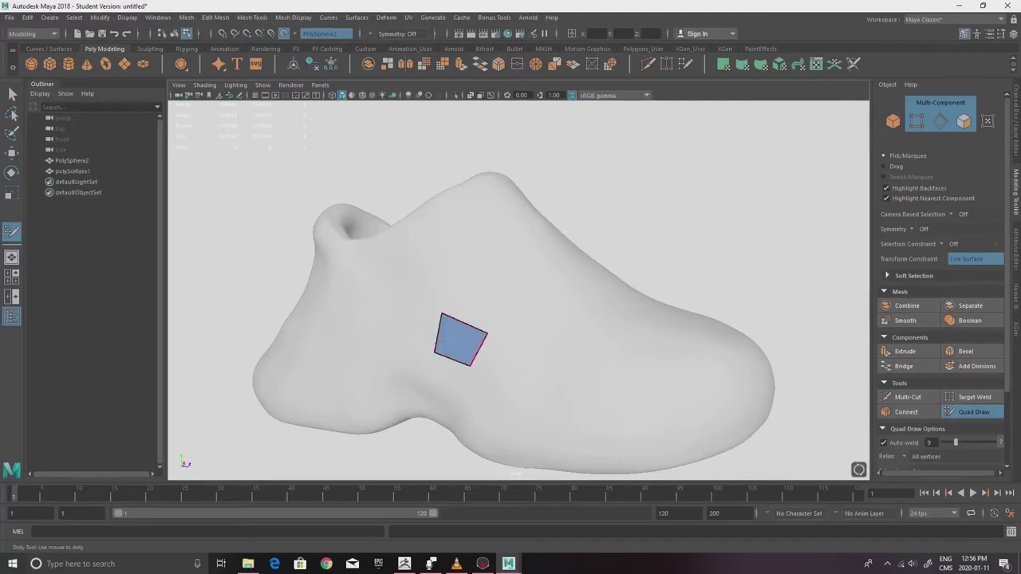
left_click_drag(459, 342, 524, 362, "alt")
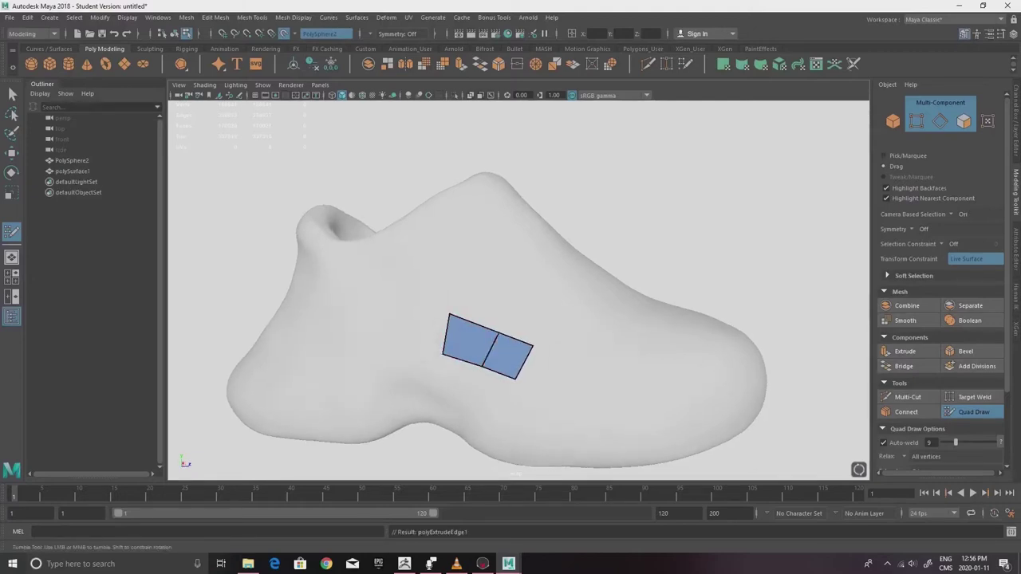
middle_click_drag(530, 366, 530, 333, "alt")
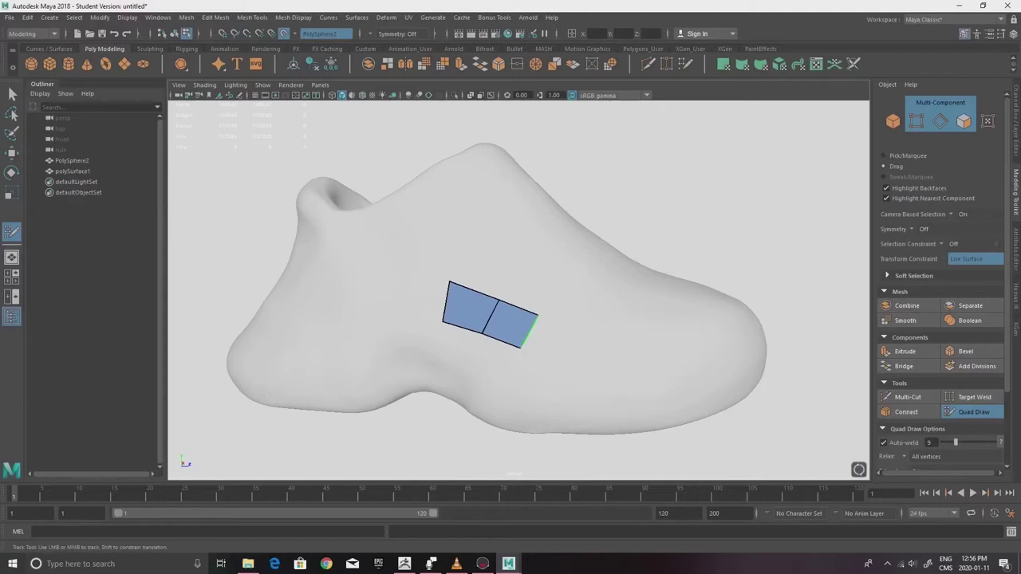
left_click_drag(530, 333, 582, 352)
mouse_move(438, 304)
left_mouse_down("alt")
mouse_move(546, 319)
mouse_move(459, 336)
mouse_move(482, 333)
left_mouse_up("alt")
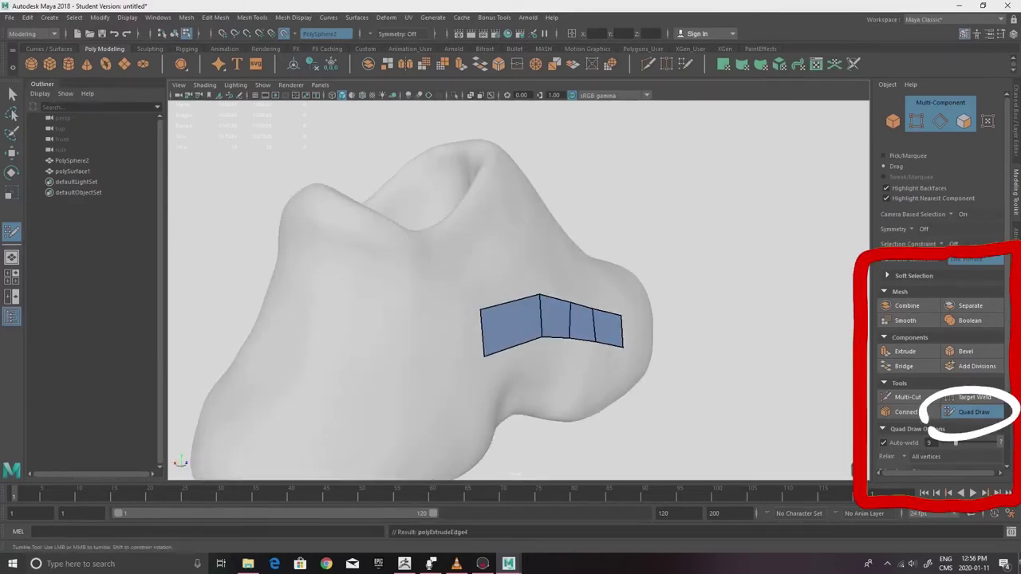
mouse_move(568, 322)
left_mouse_down("alt")
mouse_move(453, 323)
mouse_move(501, 321)
left_mouse_up("alt")
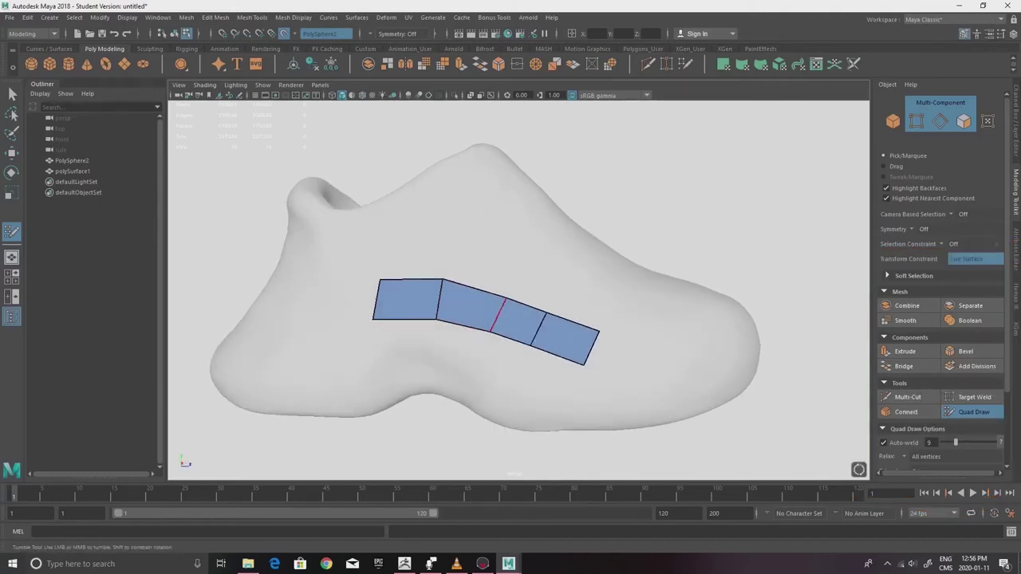
Step: Continue extending the quad strip forward along the forefoot and backward around the heel
mouse_move(391, 318)
left_mouse_down("alt")
mouse_move(434, 316)
mouse_move(378, 311)
left_mouse_up("alt")
left_click_drag(526, 322, 431, 329, "alt")
left_click_drag(496, 356, 540, 351)
left_click_drag(415, 322, 574, 322, "alt")
left_click_drag(505, 341, 408, 326)
mouse_move(543, 323)
left_mouse_down("alt")
mouse_move(432, 295)
mouse_move(389, 297)
left_mouse_up("alt")
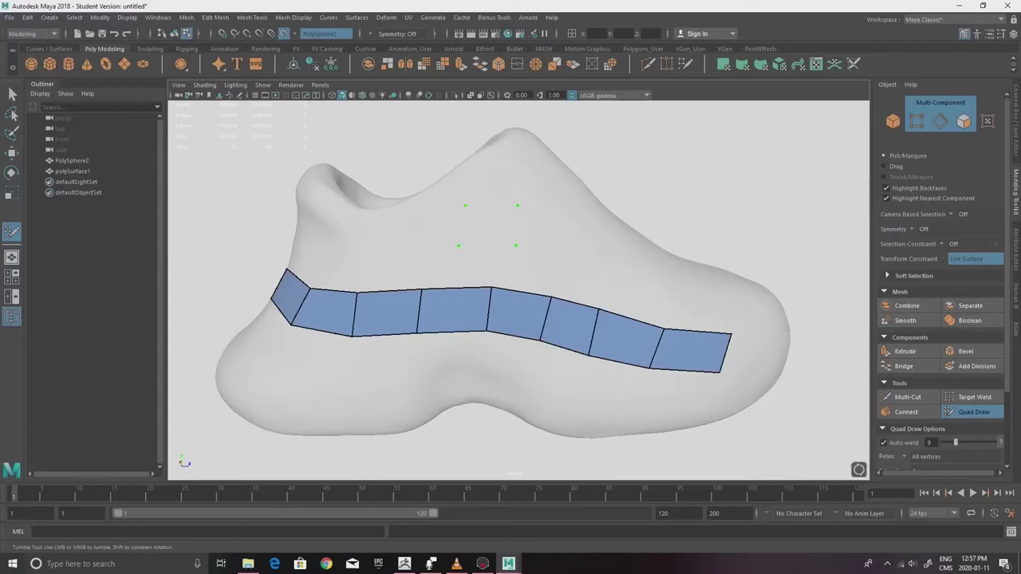
Step: Fill a separate quad above the strip and extend its edges into a block two quads wide and two high
left_click(488, 226, "shift")
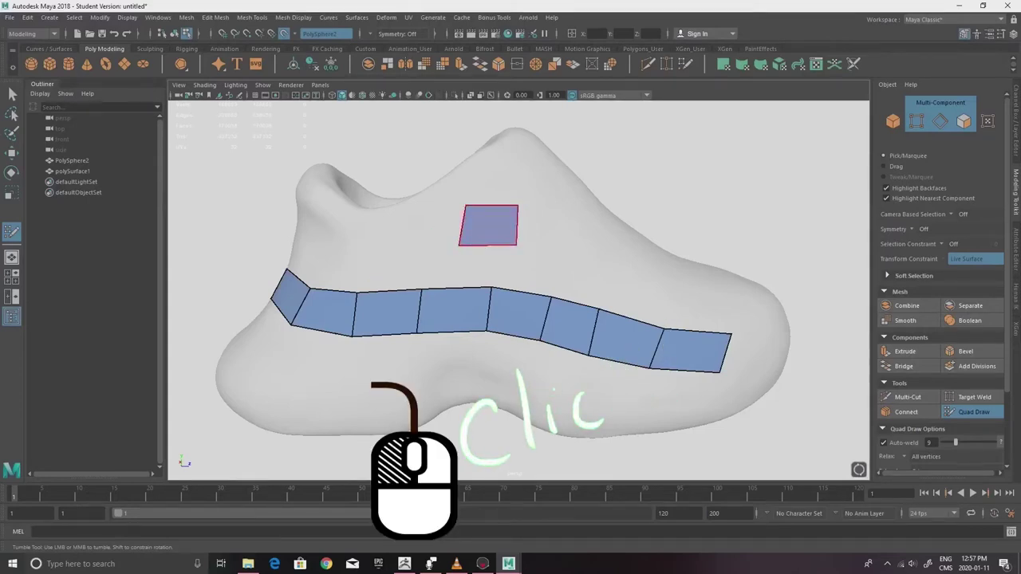
left_click_drag(488, 227, 475, 236, "alt")
right_click_drag(476, 236, 518, 236, "alt")
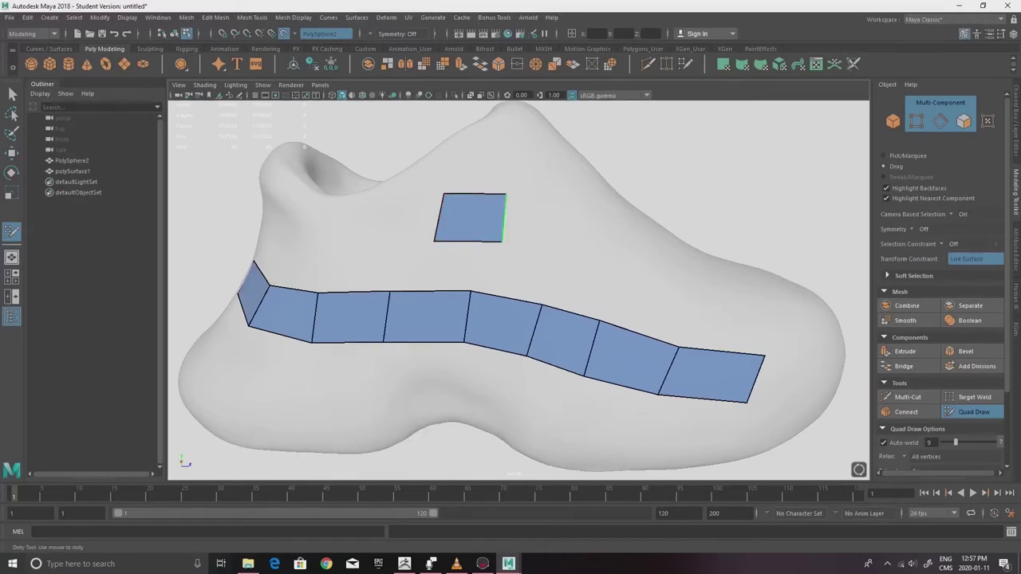
mouse_move(505, 217)
left_mouse_down()
mouse_move(568, 219)
mouse_move(480, 214)
mouse_move(532, 207)
mouse_move(534, 231)
mouse_move(544, 229)
left_mouse_up()
key("Tab")
middle_click_drag(542, 231, 537, 272)
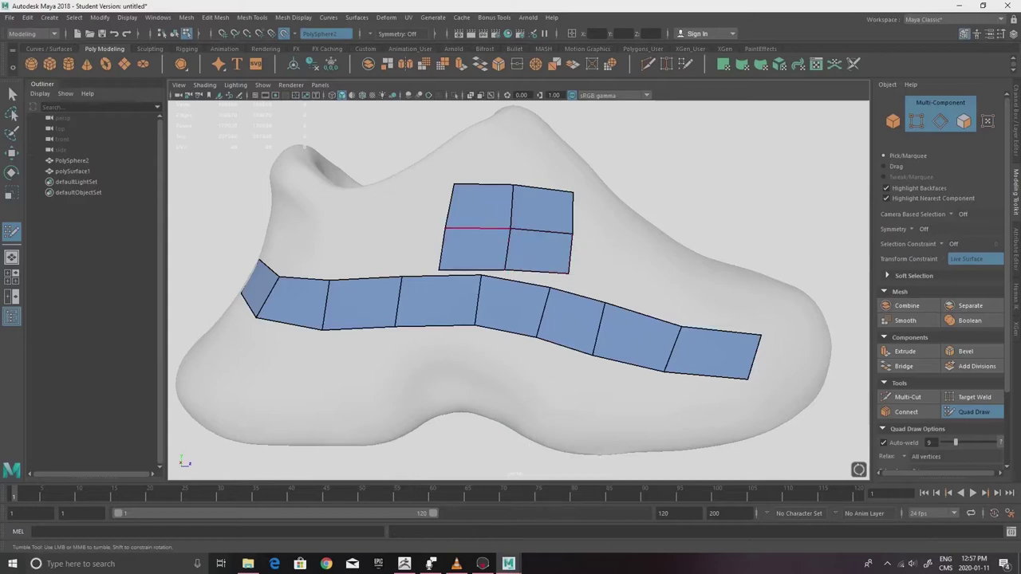
Step: Extend the upper block's side edge loops towards the toe and heel into two rows of four quads
mouse_move(574, 235)
left_mouse_down("alt")
mouse_move(546, 239)
mouse_move(612, 249)
left_mouse_up("alt")
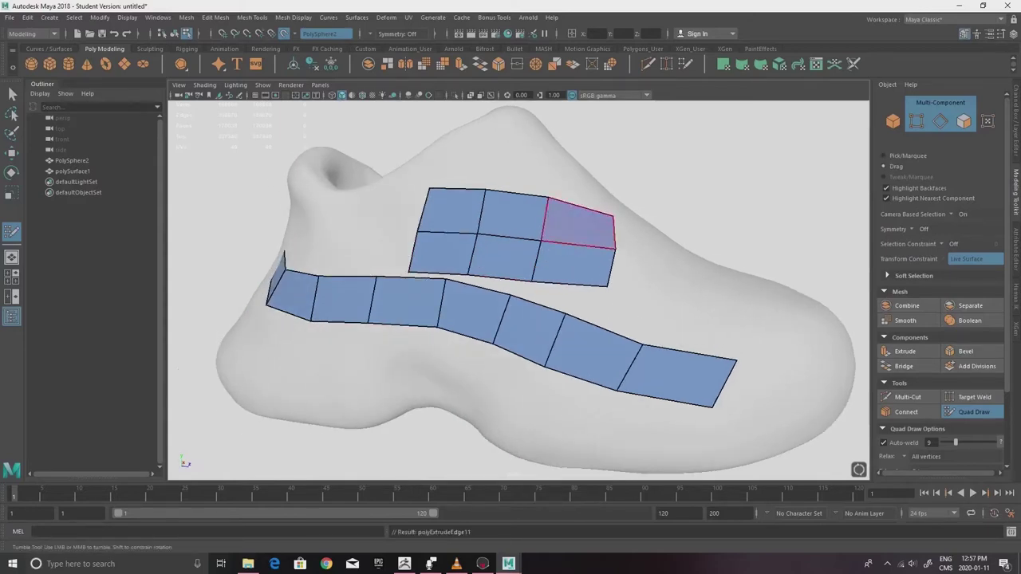
left_click_drag(419, 231, 345, 233)
left_click_drag(458, 226, 500, 224, "alt")
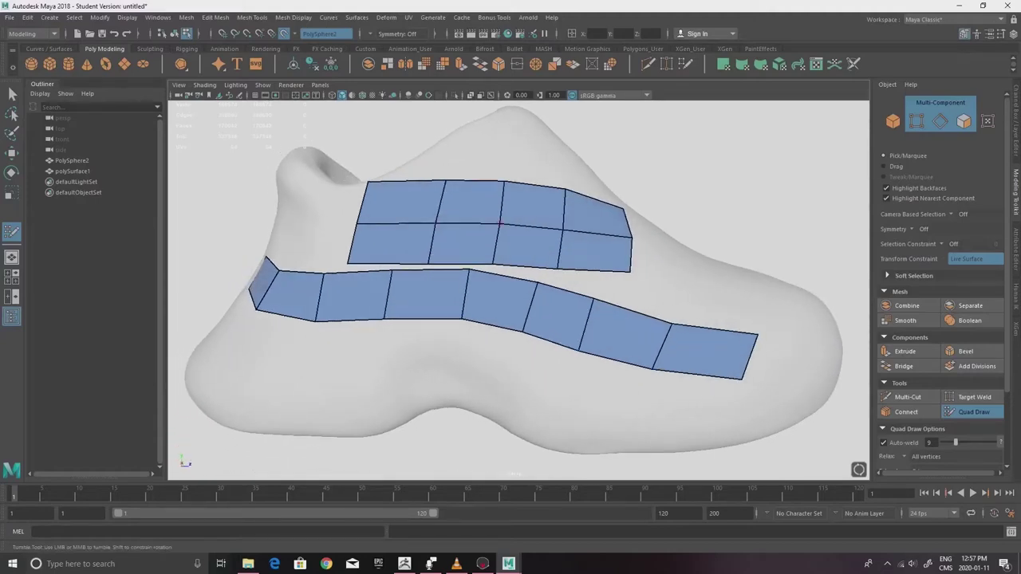
Step: Adjust Quad Draw's soft-selection falloff over the middle vertices of the upper quad block
scroll(500, 224, "down", 2)
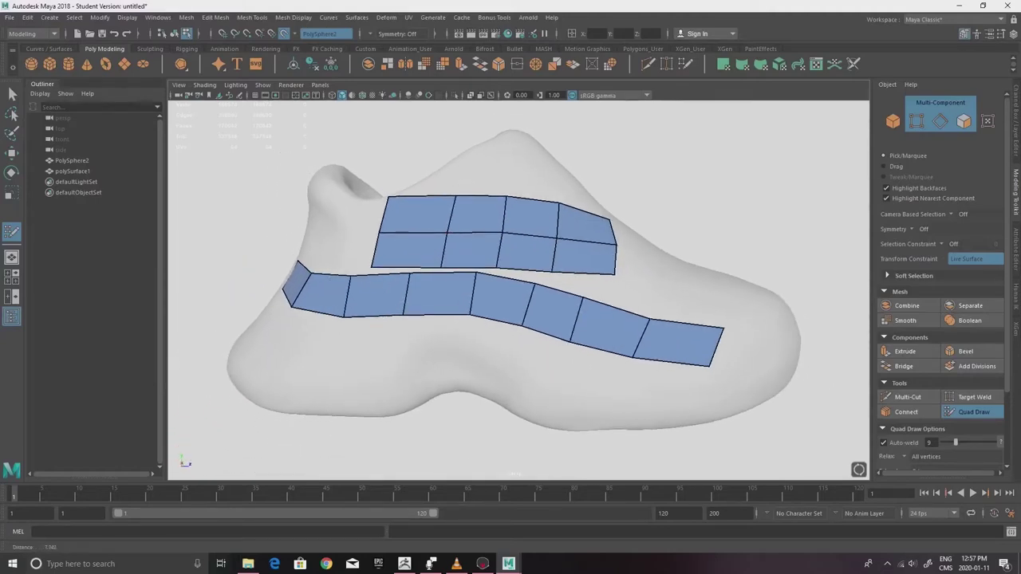
mouse_move(471, 231)
left_mouse_down("alt")
mouse_move(490, 232)
mouse_move(476, 232)
left_mouse_up("alt")
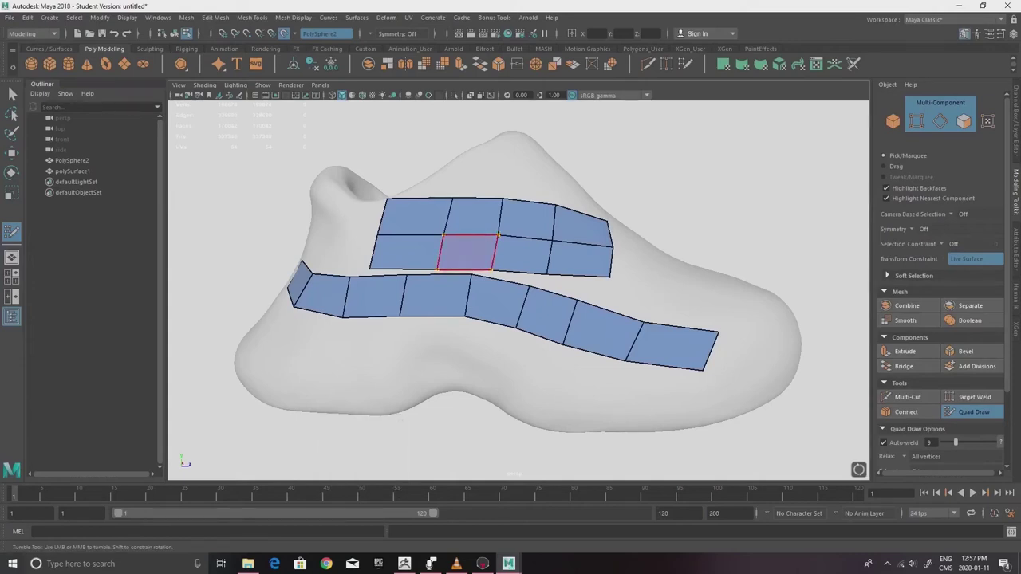
key("b")
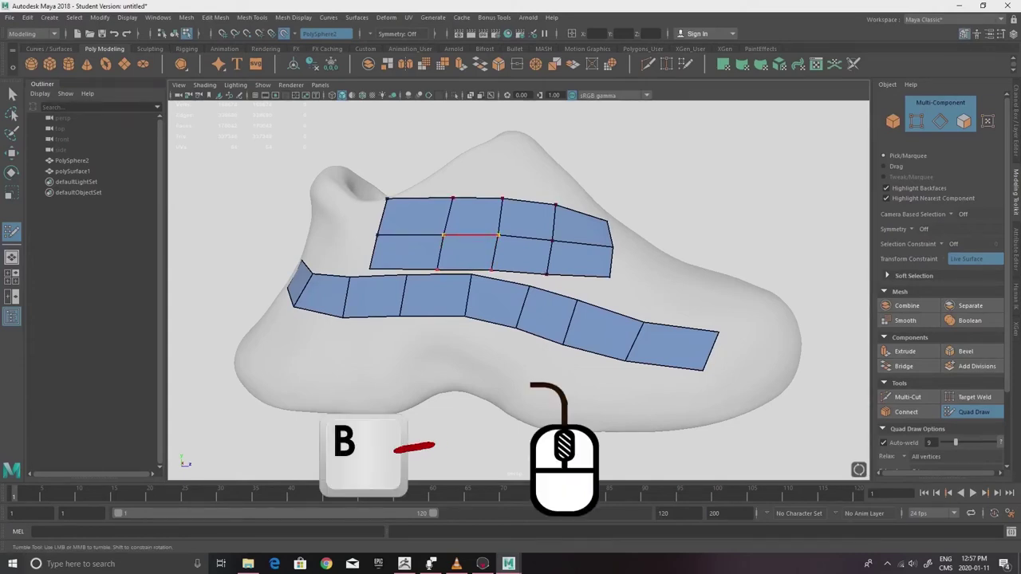
mouse_move(479, 234)
middle_mouse_down()
mouse_move(483, 224)
mouse_move(472, 230)
middle_mouse_up()
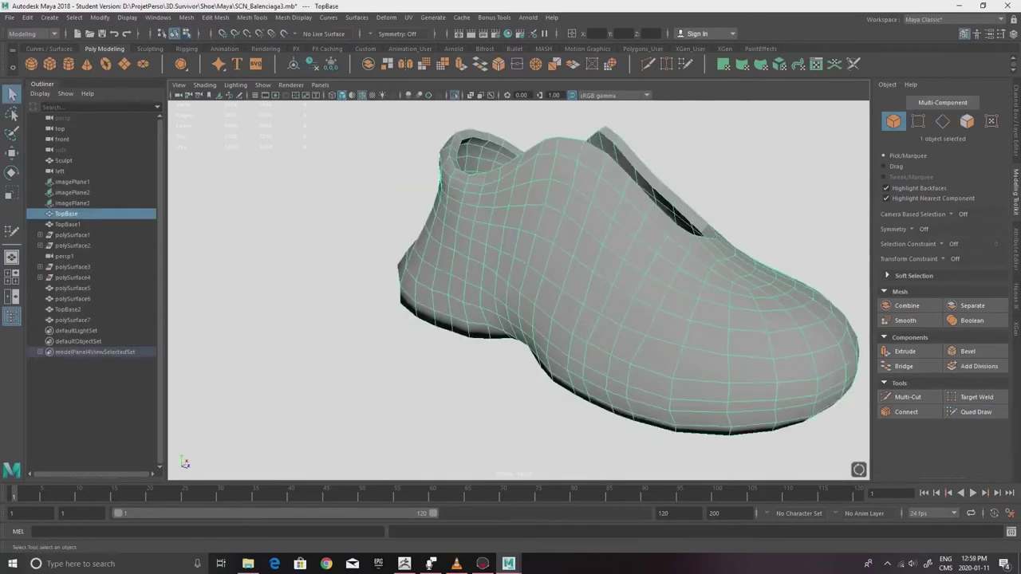
scroll(518, 290, "down", 1)
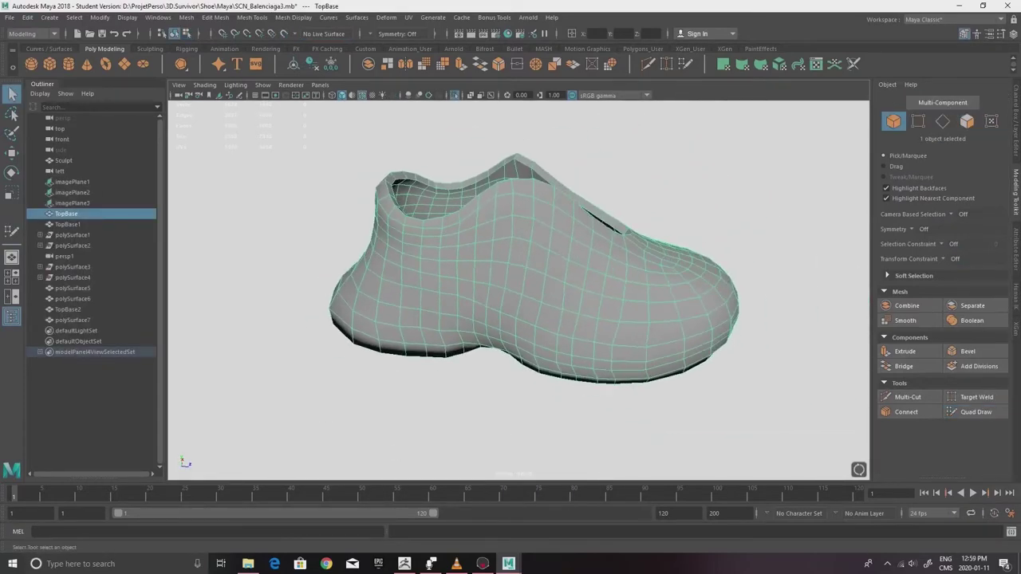
left_click_drag(518, 291, 477, 294, "alt")
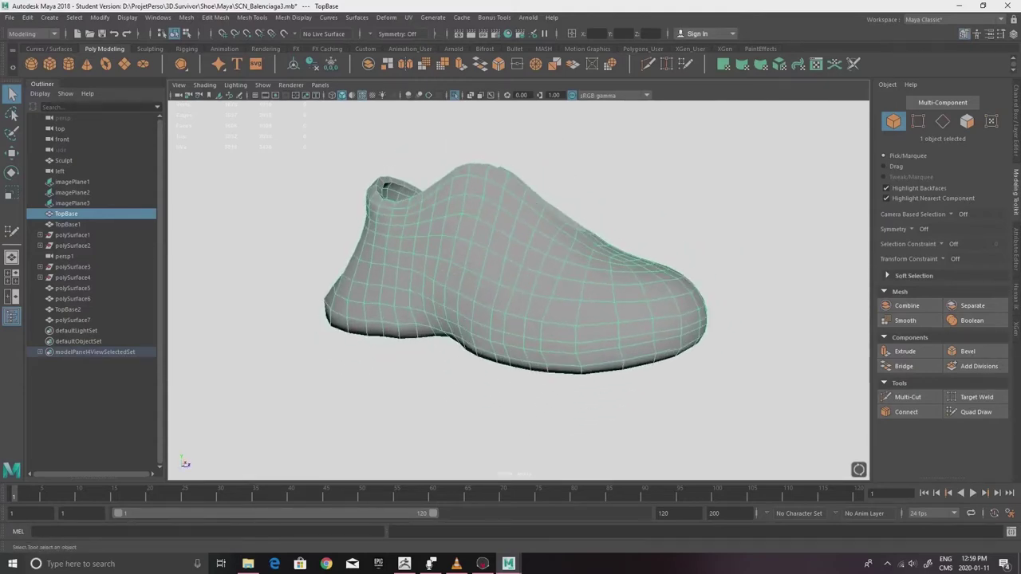
middle_click_drag(477, 294, 461, 313, "alt")
left_click_drag(471, 311, 806, 312, "alt")
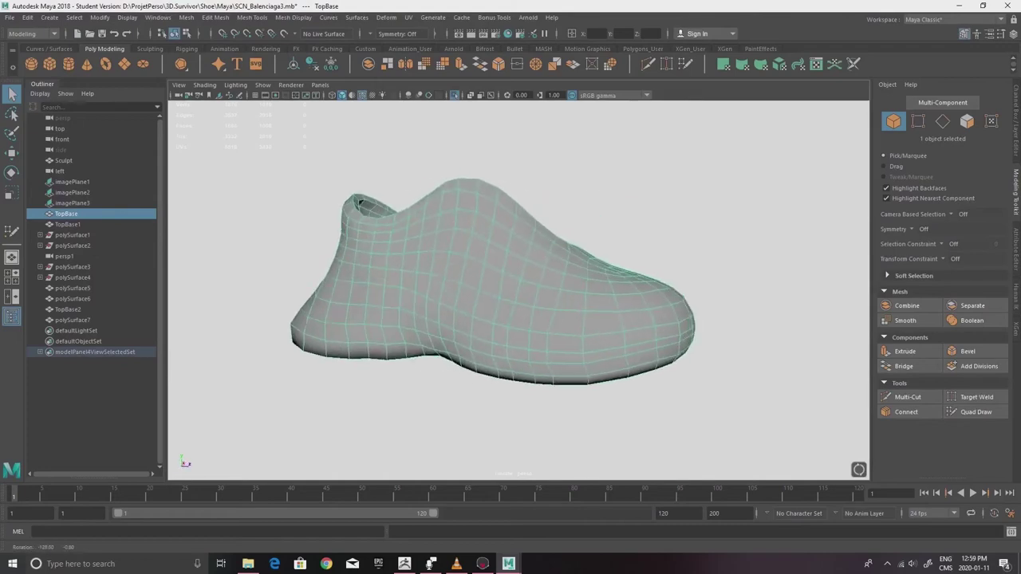
left_click_drag(558, 303, 658, 299, "alt")
mouse_move(495, 303)
left_mouse_down("alt")
mouse_move(443, 367)
mouse_move(430, 319)
mouse_move(480, 306)
left_mouse_up("alt")
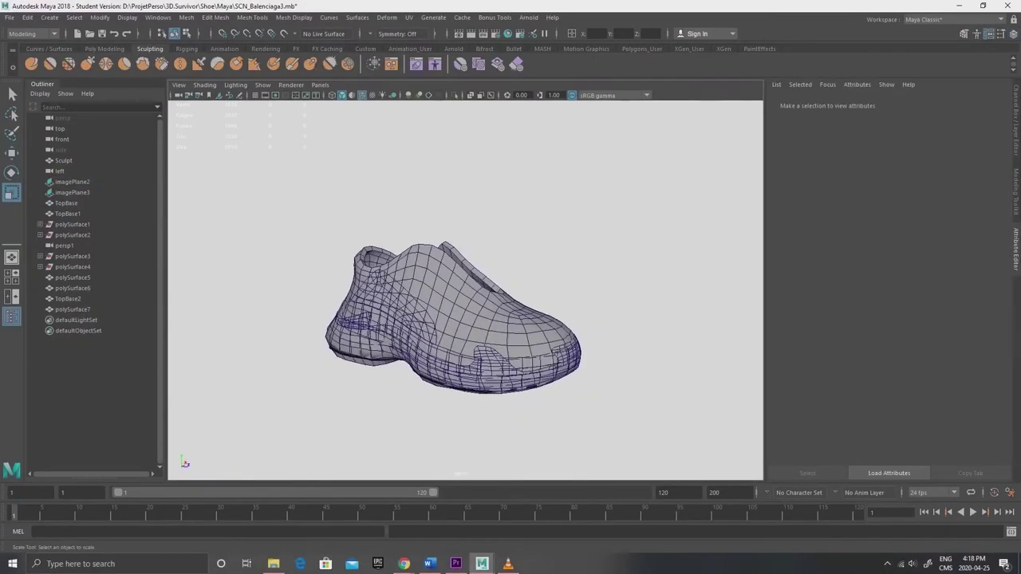
Step: In the side view, import the Balenciaga Triple-S sneaker photo as an image plane
key("space")
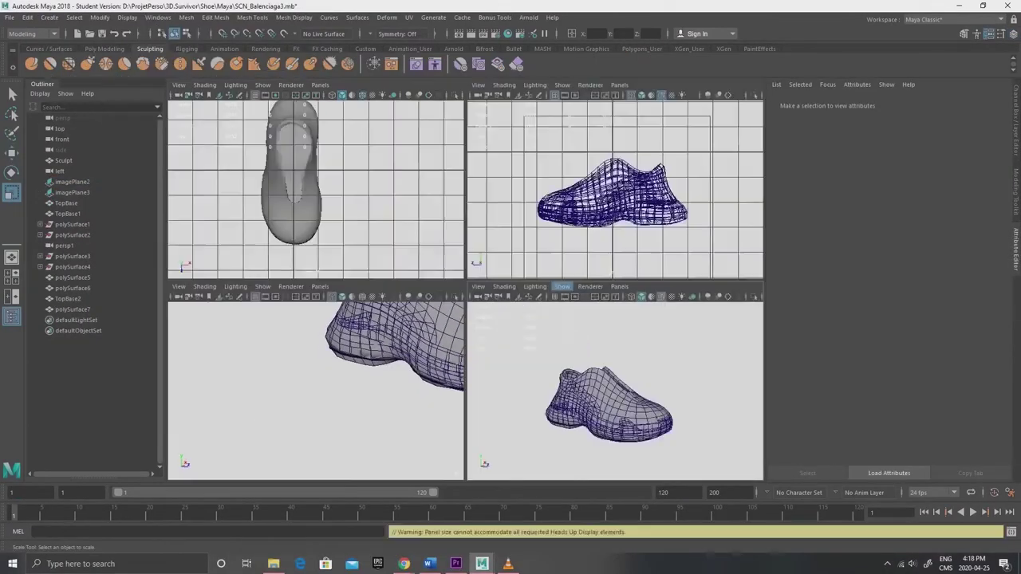
key("space")
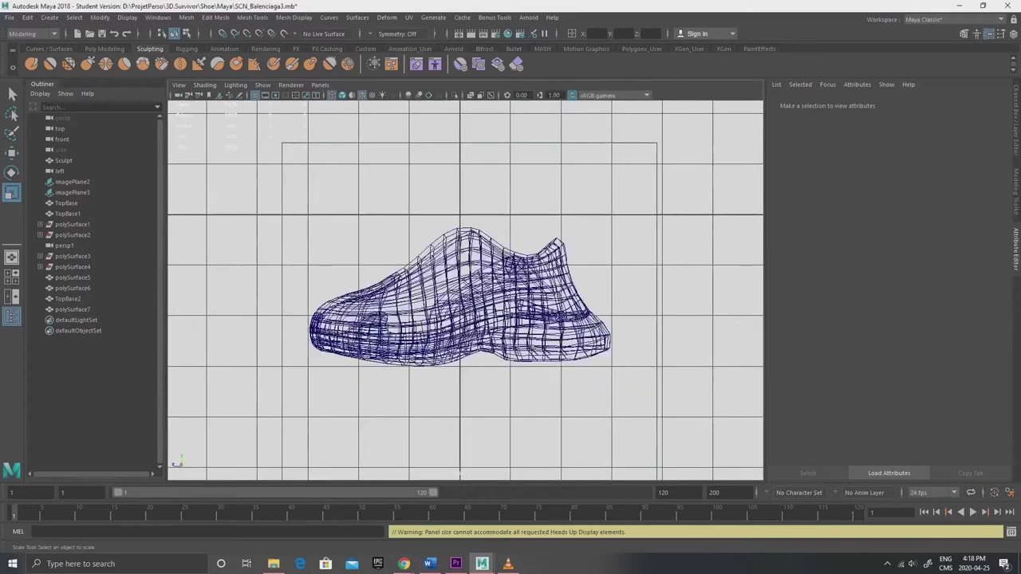
left_click(459, 265)
key("ctrl+z")
key("ctrl+z")
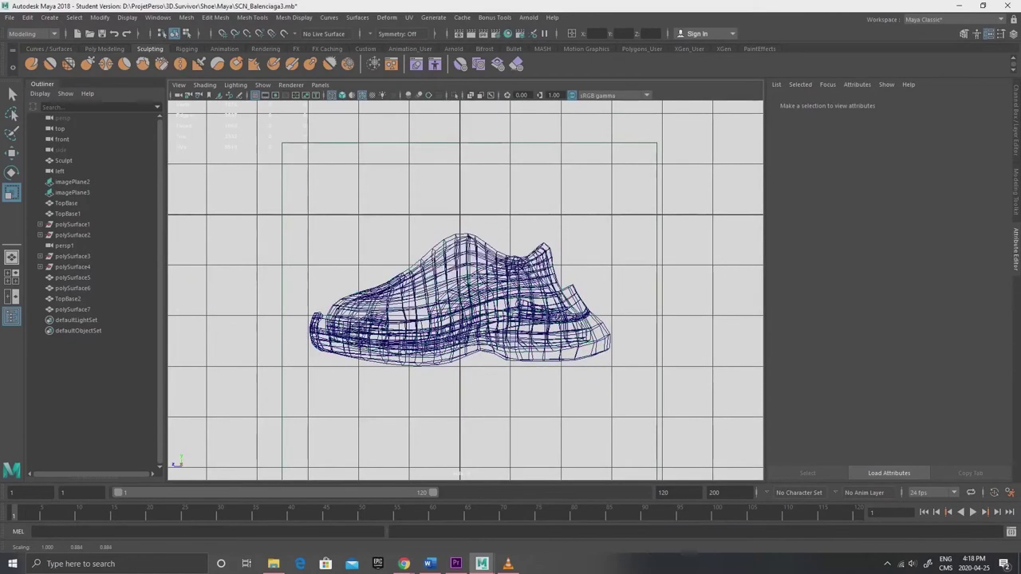
middle_click_drag(459, 264, 477, 255, "alt")
left_click(179, 84)
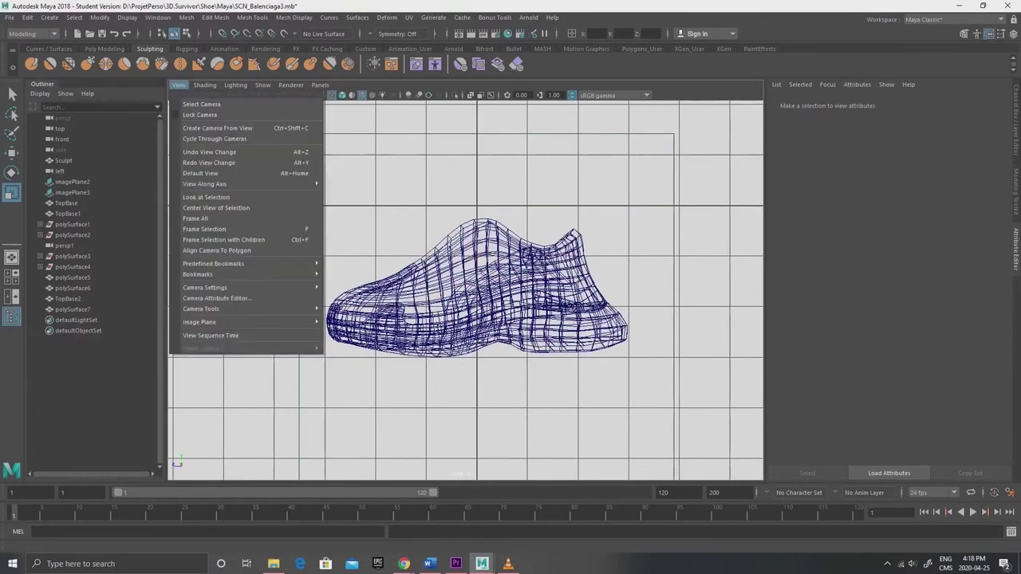
mouse_move(239, 321)
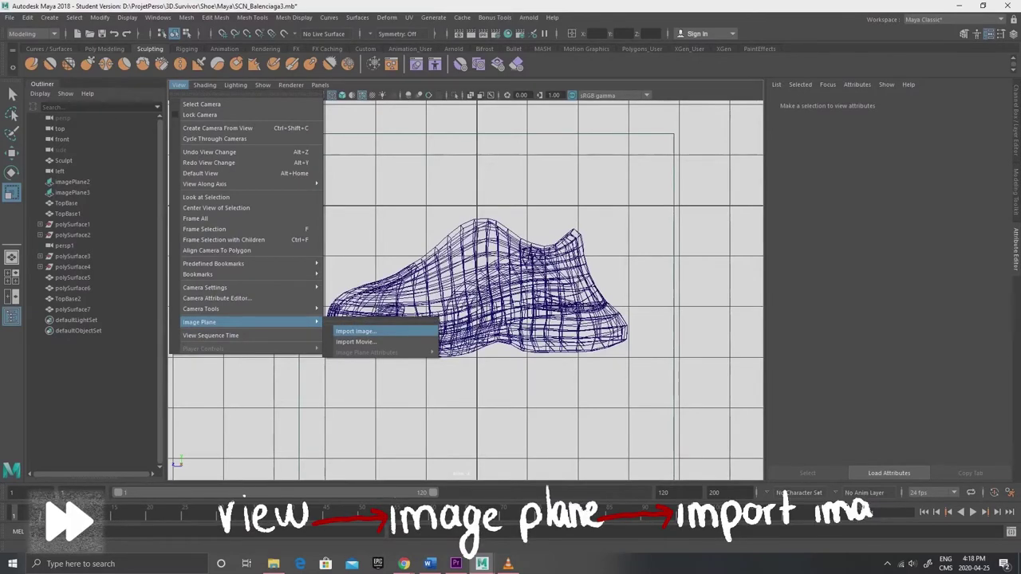
left_click(355, 331)
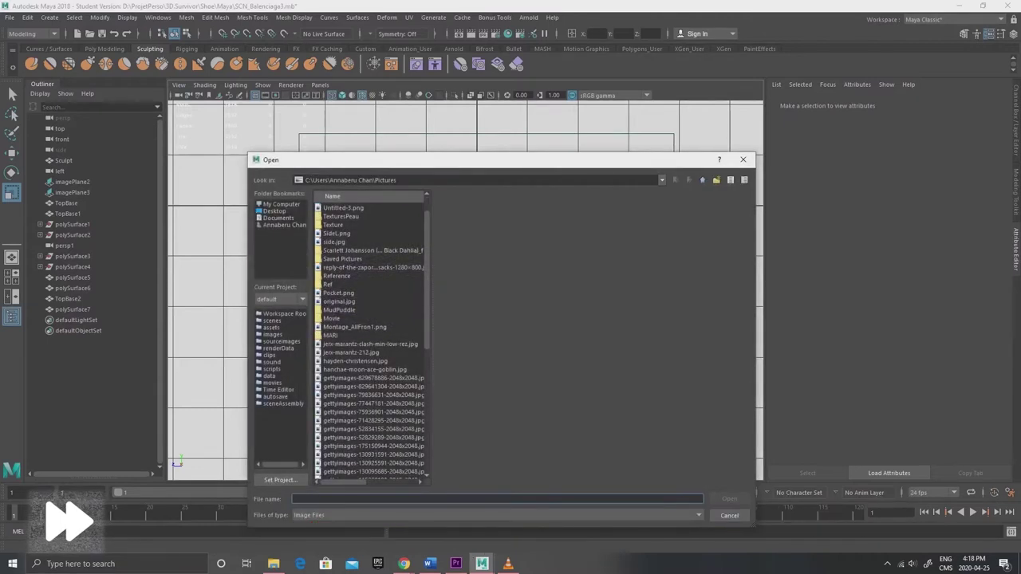
scroll(372, 339, "down", 8)
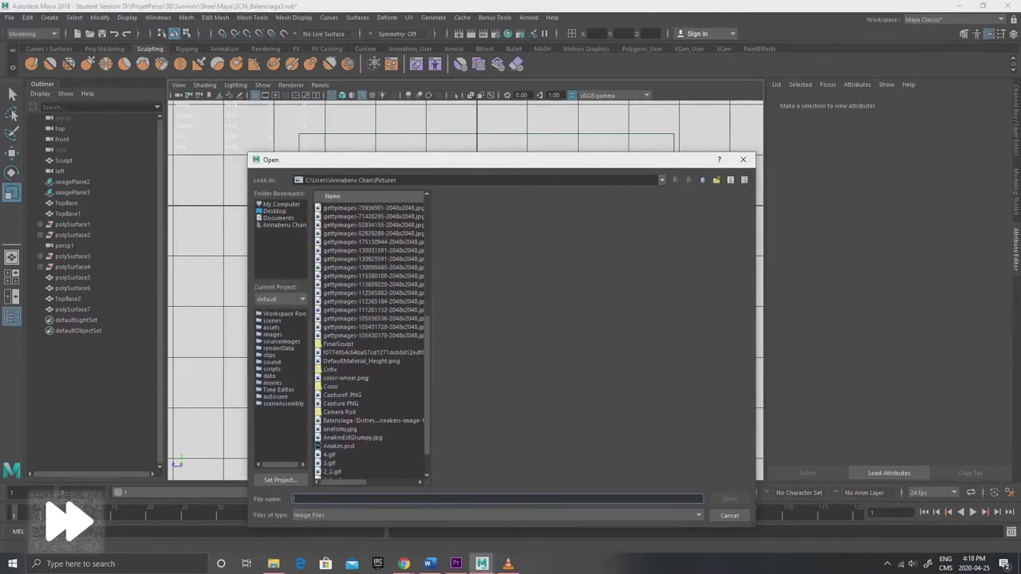
left_click(373, 420)
key("Return")
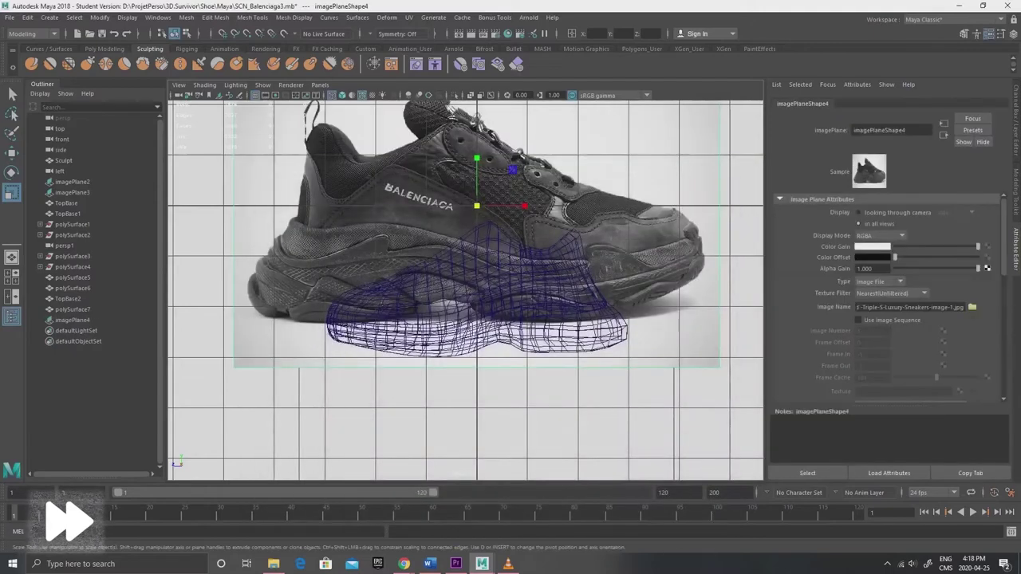
Step: Switch the orthographic view to the left camera so the shoe mesh points the same way as the reference photo
middle_click_drag(474, 303, 478, 368, "alt")
scroll(478, 367, "down", 2)
key("space")
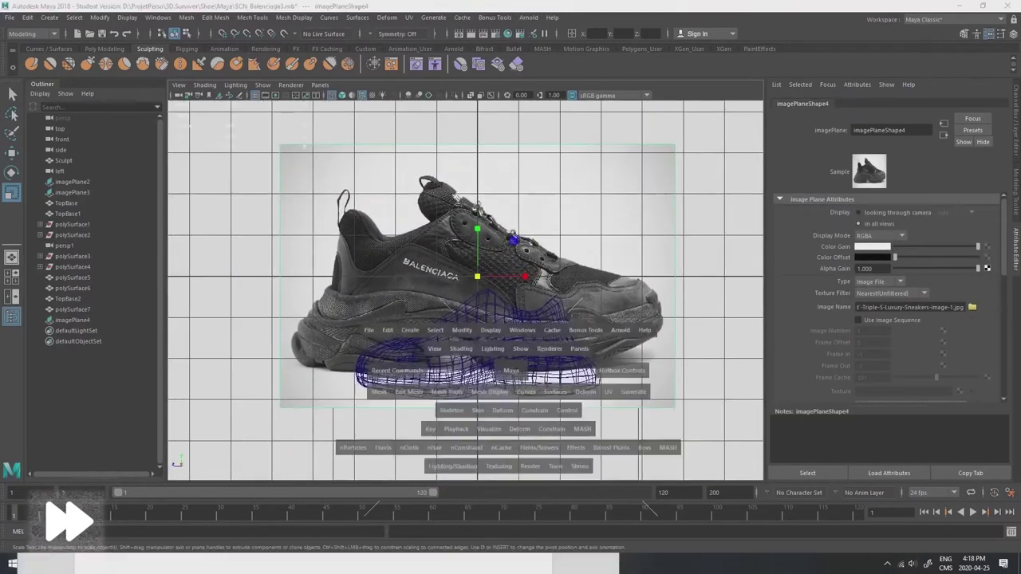
left_click_drag(480, 381, 435, 381)
scroll(466, 290, "down", 3)
middle_click_drag(483, 301, 476, 369, "alt")
Step: Mirror and scale the image plane to about 0.68 and lower it about 1.4 units to match the shoe mesh
left_click(1016, 131)
left_click_drag(476, 227, 566, 227)
left_click_drag(522, 227, 496, 227)
key("w")
left_click_drag(523, 177, 523, 257)
key("r")
left_click_drag(522, 307, 516, 306)
key("w")
left_click_drag(522, 257, 522, 264)
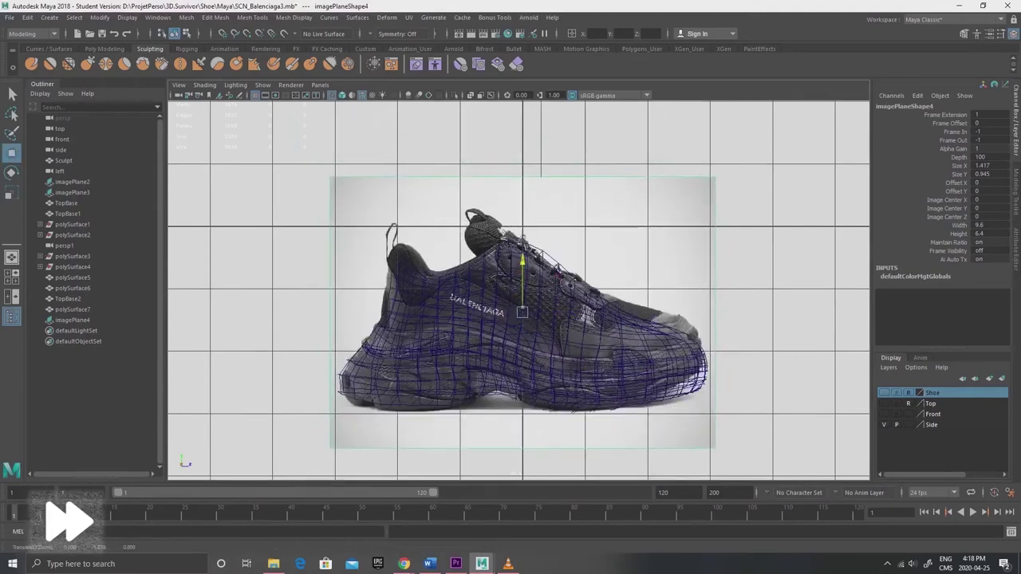
key("r")
key("w")
scroll(522, 312, "up", 3)
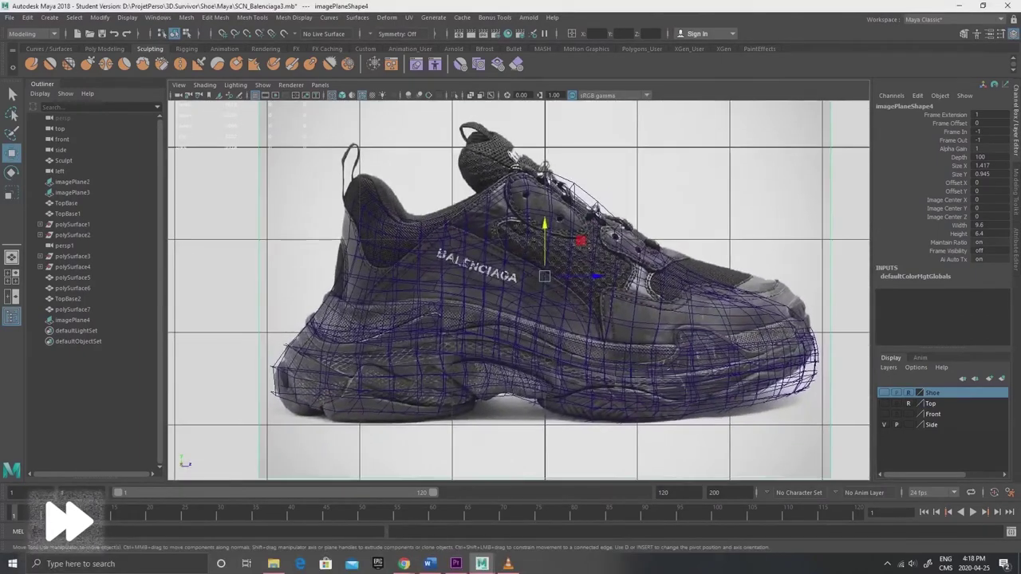
Step: Show the meshes shaded and make the TopBase mesh a live surface
left_click(521, 307)
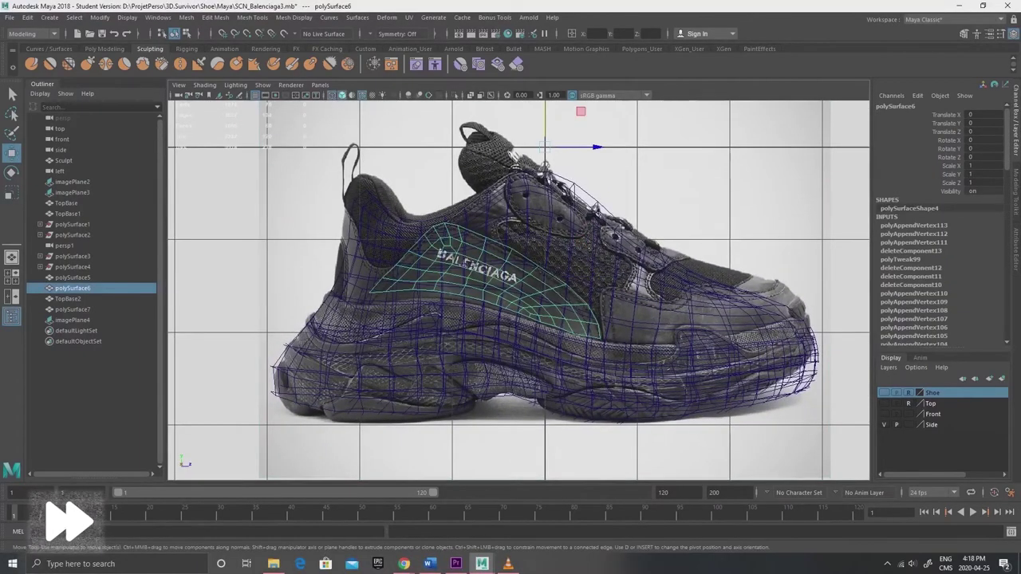
key("5")
left_click(559, 248)
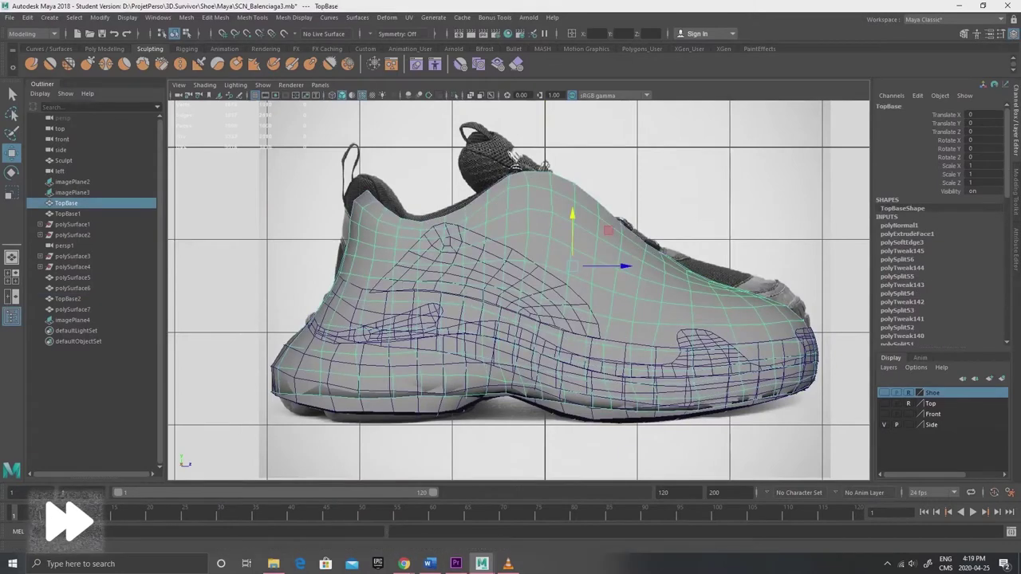
middle_click_drag(558, 247, 546, 252, "alt")
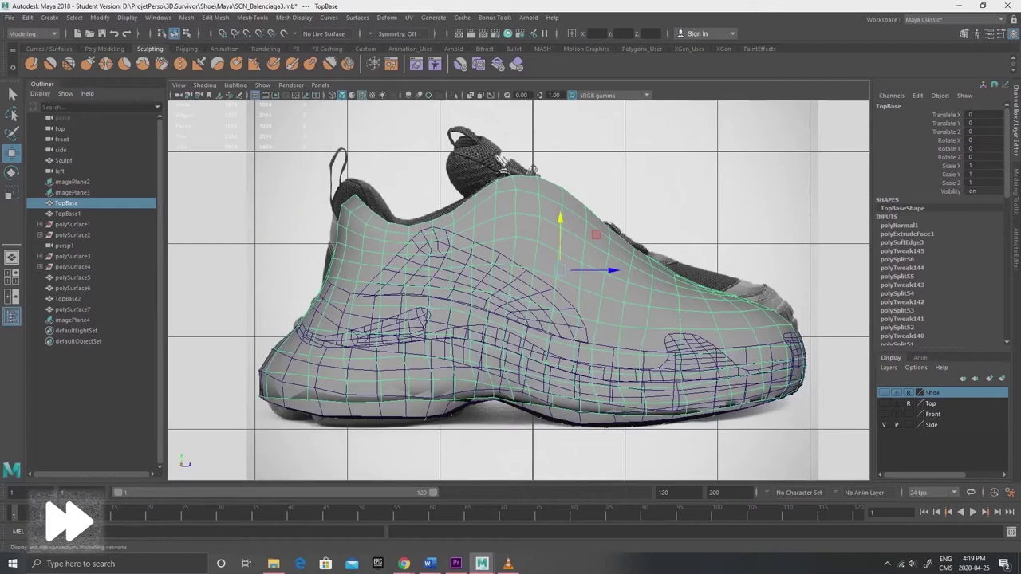
left_click(284, 33)
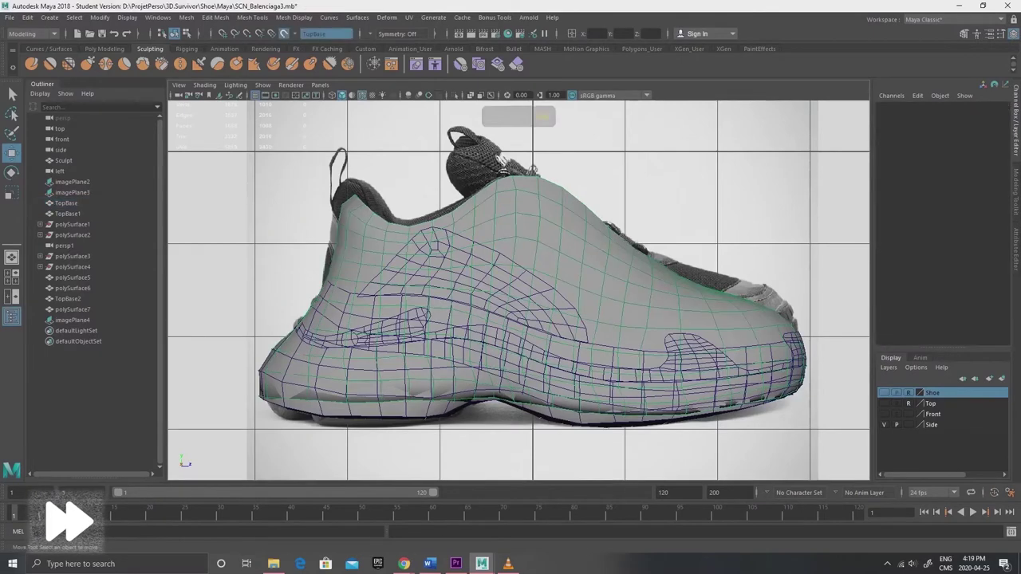
Step: Activate Quad Draw in wireframe display and place dots around the outline of the photo's BALENCIAGA side panel
mouse_move(569, 224)
middle_mouse_down("alt")
mouse_move(537, 229)
mouse_move(562, 219)
middle_mouse_up("alt")
right_click_drag(561, 219, 570, 219, "alt")
left_click(569, 220)
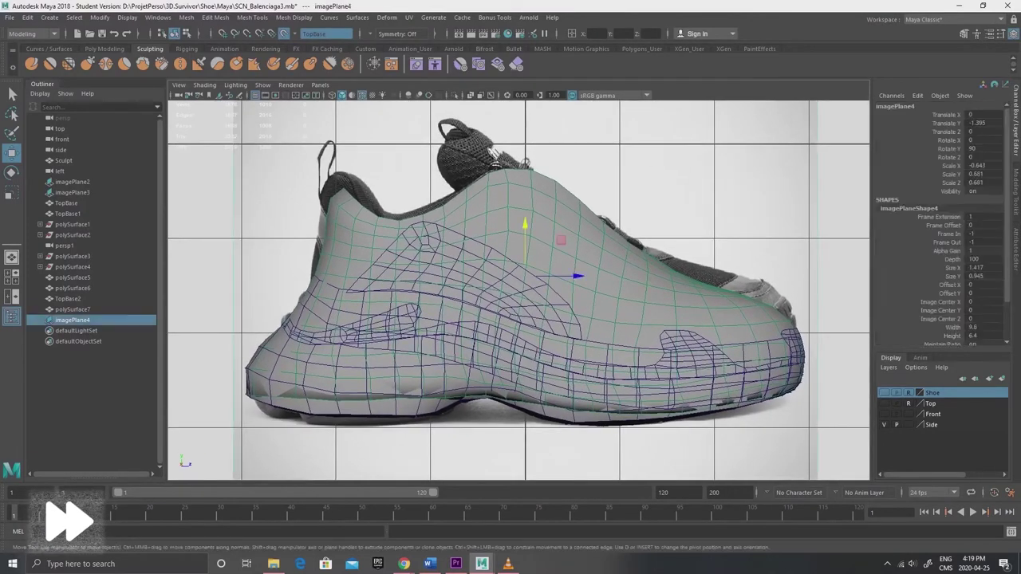
left_click(1016, 249)
left_click(1015, 192)
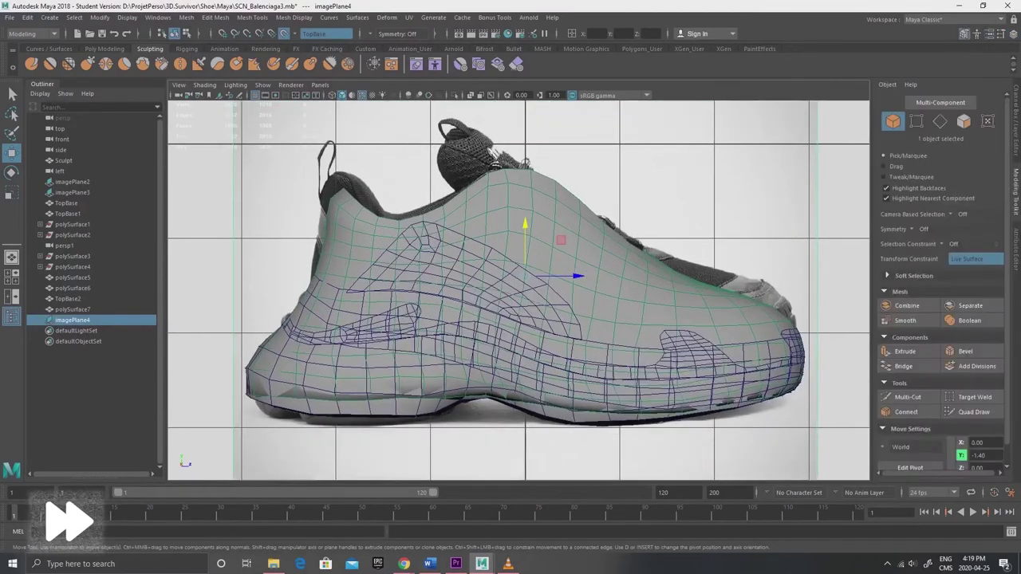
left_click(973, 412)
left_click(532, 233)
key("ctrl+z")
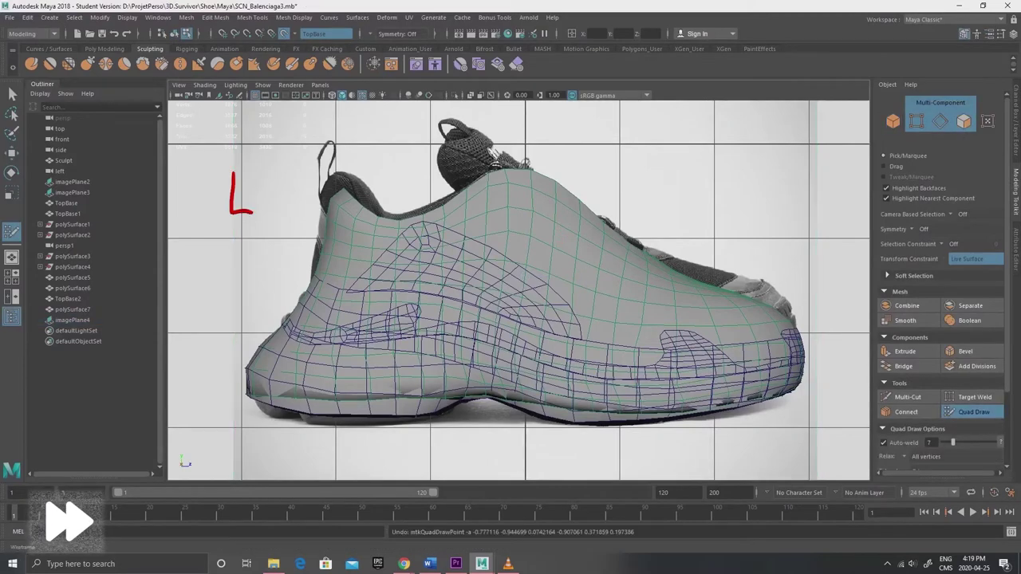
key("4")
right_click_drag(478, 295, 552, 295, "alt")
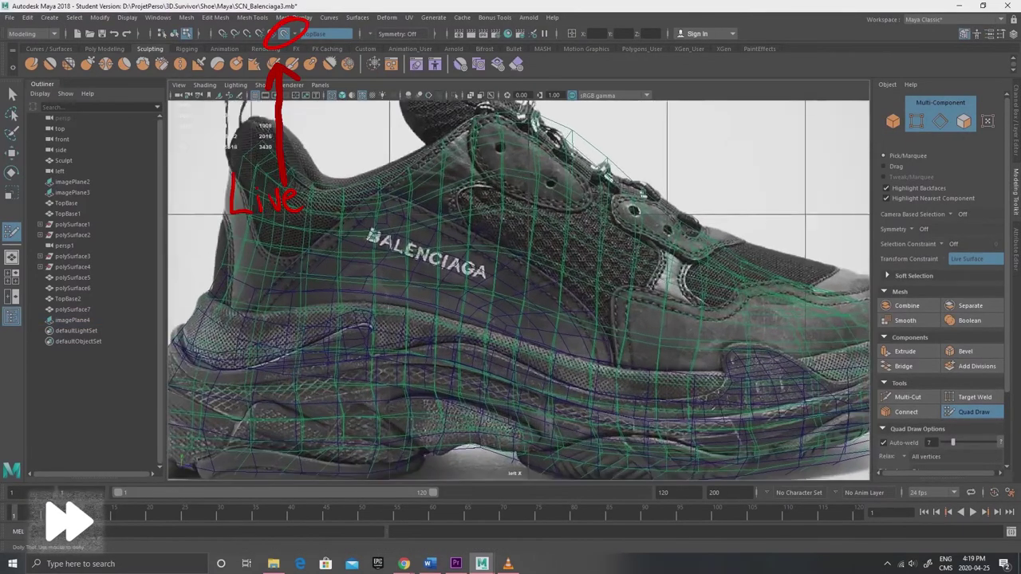
middle_click_drag(478, 295, 545, 276, "alt")
right_click_drag(519, 290, 536, 290, "alt")
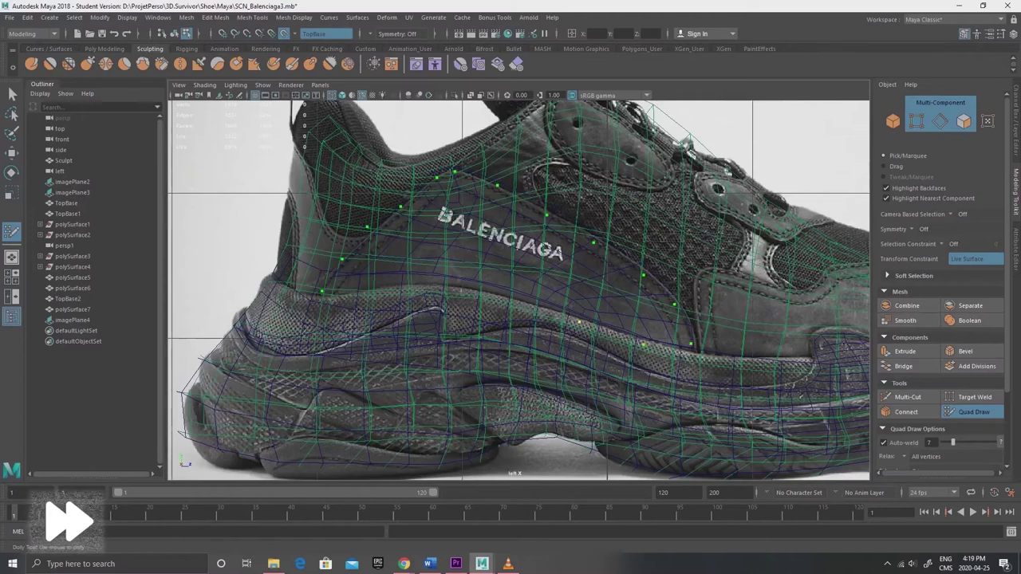
Step: Fill quads between the dots from the heel end to the forefoot end of the BALENCIAGA panel
left_click(354, 266, "shift")
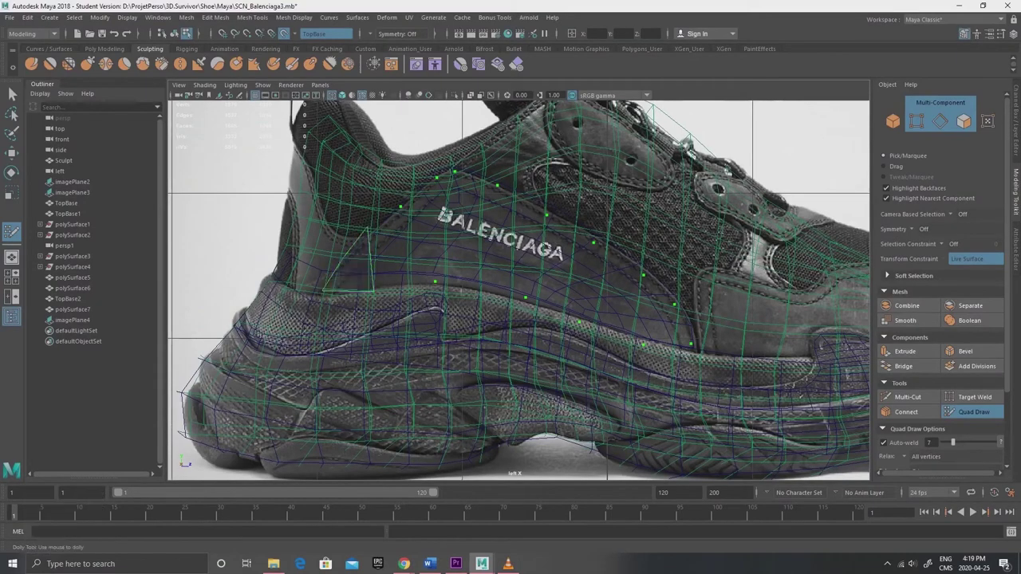
left_click(391, 249, "shift")
left_click(429, 223, "shift")
left_click(480, 240, "shift")
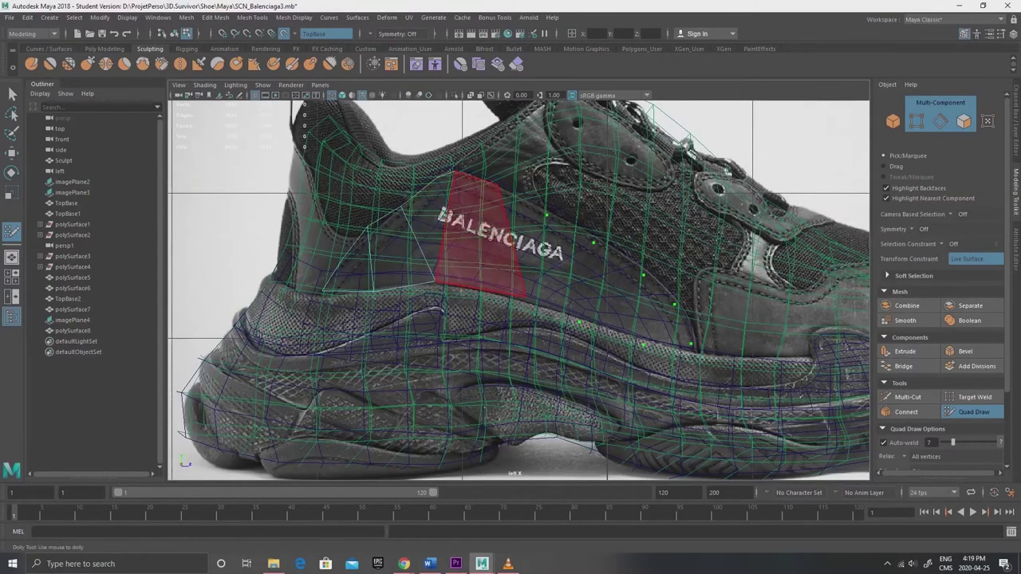
left_click(549, 242, "shift")
left_click(587, 279, "shift")
left_click(633, 310, "shift")
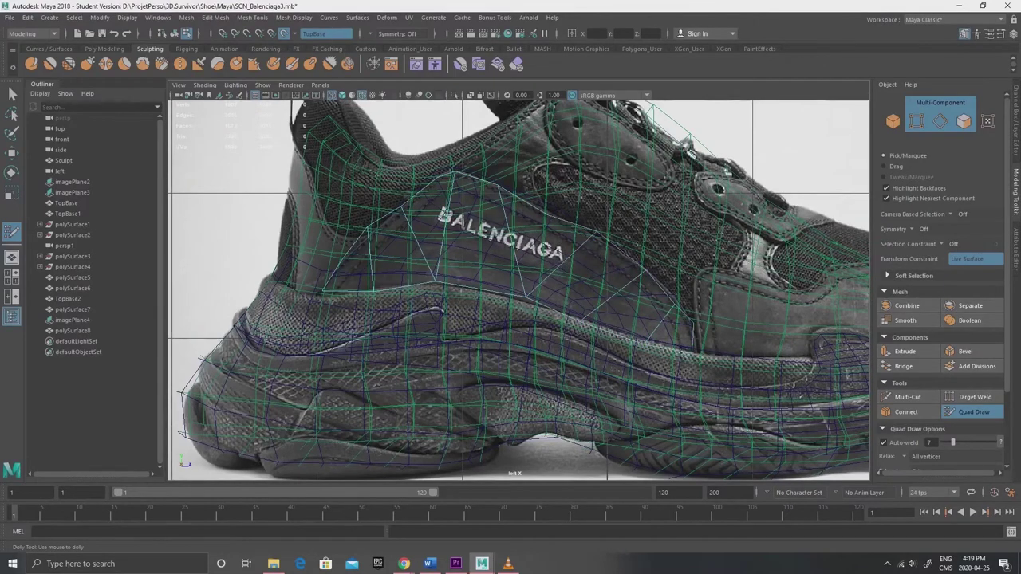
Step: Adjust the vertices along the new panel's lower edge to follow the panel seam in the photo
left_click_drag(526, 296, 527, 304)
left_click_drag(584, 319, 587, 327)
left_click_drag(650, 338, 644, 345)
left_click_drag(374, 291, 373, 284)
left_click_drag(435, 281, 438, 285)
Step: In the perspective view, select all 60 faces of the denser side panel mesh polySurface6 and extrude them slightly
key("space")
key("space")
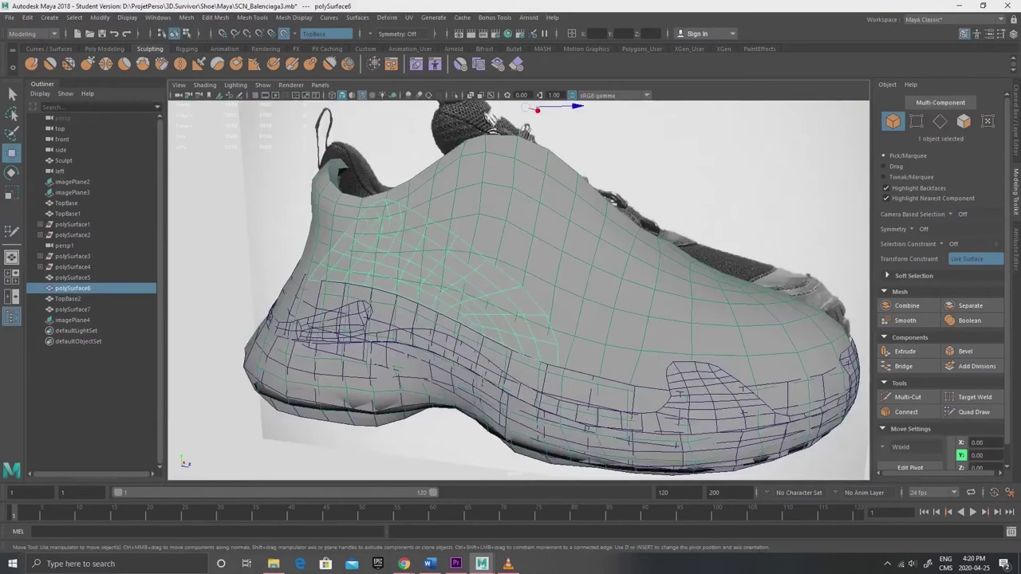
right_click_drag(409, 252, 412, 265)
double_click(423, 260)
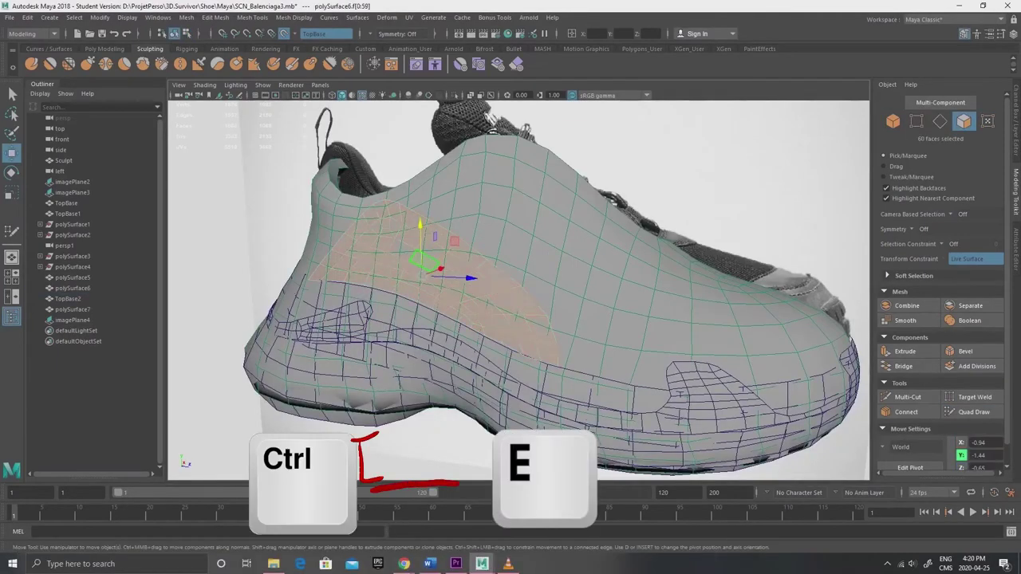
scroll(423, 260, "down", 2)
middle_click_drag(423, 260, 469, 265, "alt")
left_click_drag(469, 266, 456, 268, "alt")
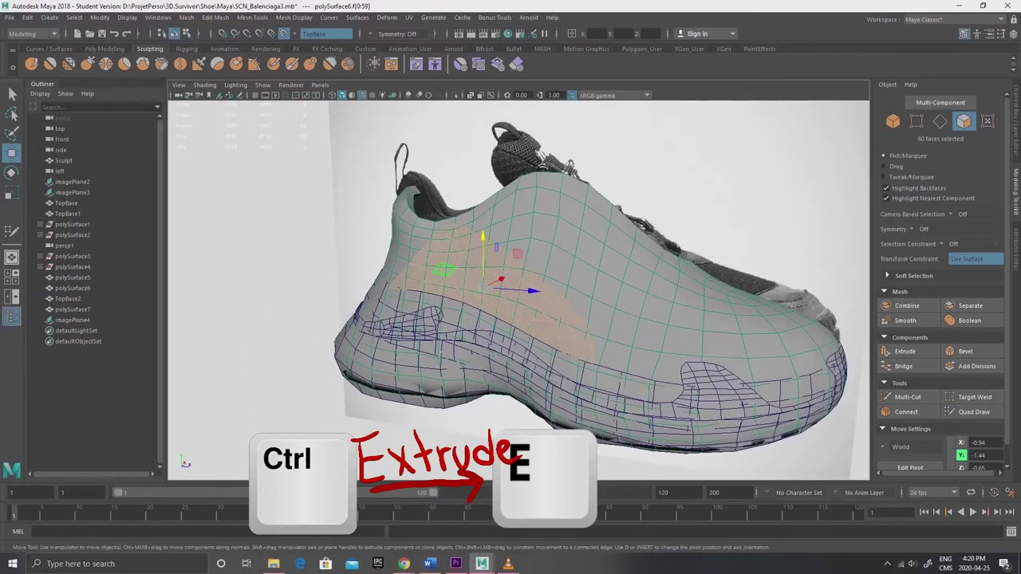
key("ctrl+e")
left_click_drag(445, 270, 392, 271, "alt")
left_click_drag(474, 313, 467, 312)
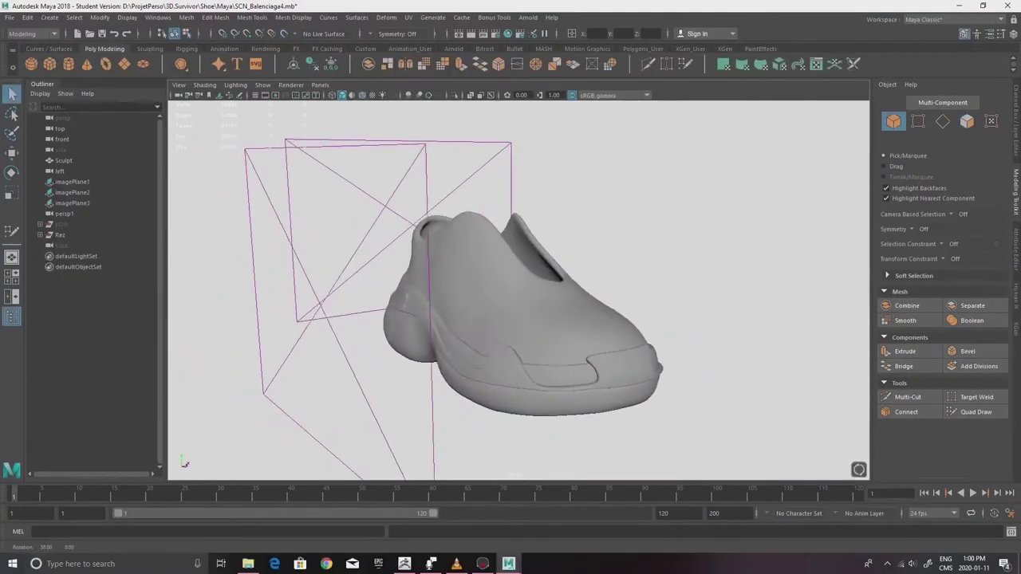
Step: Examine the smoothed shoe model and its overlay pieces from all sides, selecting the midsole strip with its raised panels
left_click_drag(542, 303, 307, 300, "alt")
middle_click_drag(196, 141, 246, 136, "alt")
left_click_drag(246, 136, 713, 131, "alt")
left_click_drag(471, 239, 519, 244, "alt")
left_click(485, 348)
left_click(567, 361)
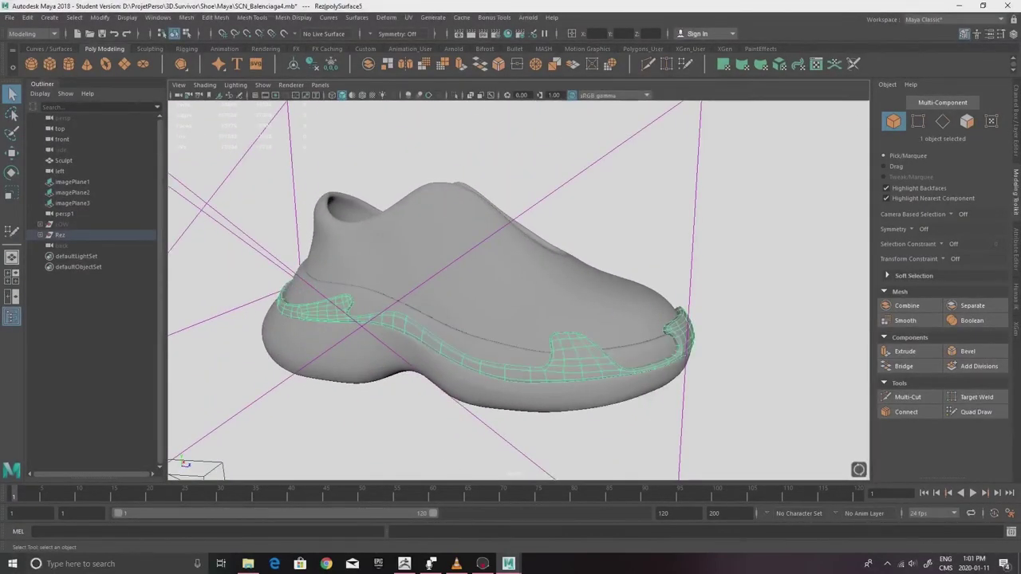
left_click_drag(526, 244, 291, 229, "alt")
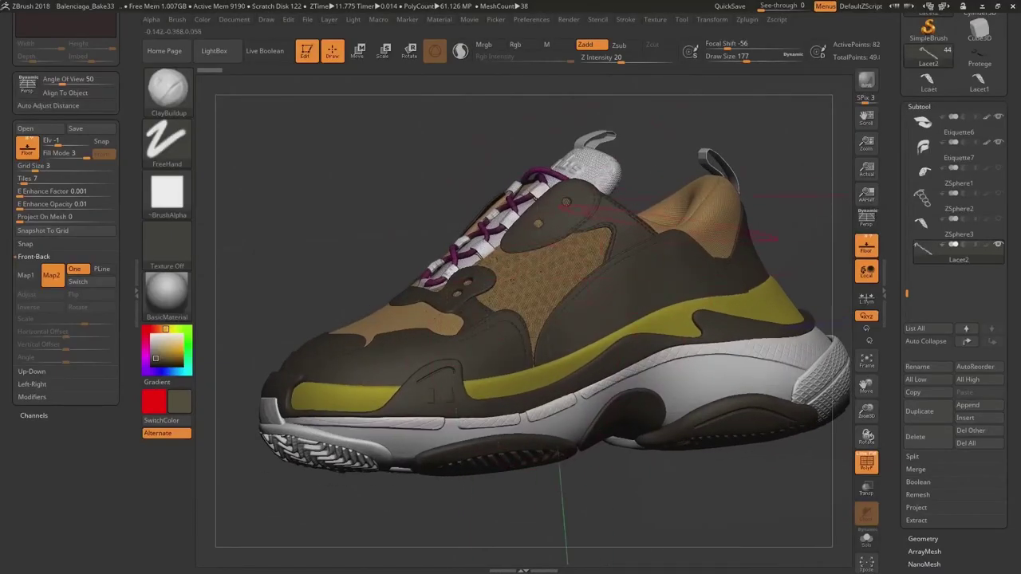
Step: Switch to ZBrush, examine the detailed sneaker from both sides and isolate the TopBase4 subtool
right_click_drag(602, 266, 525, 263)
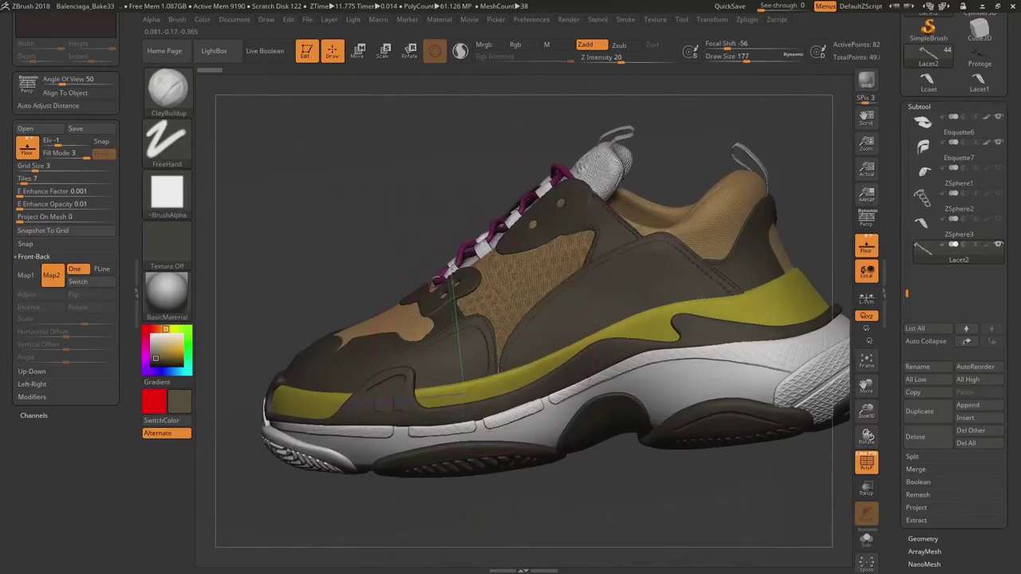
mouse_move(311, 319)
right_mouse_down()
mouse_move(455, 333)
mouse_move(599, 321)
right_mouse_up()
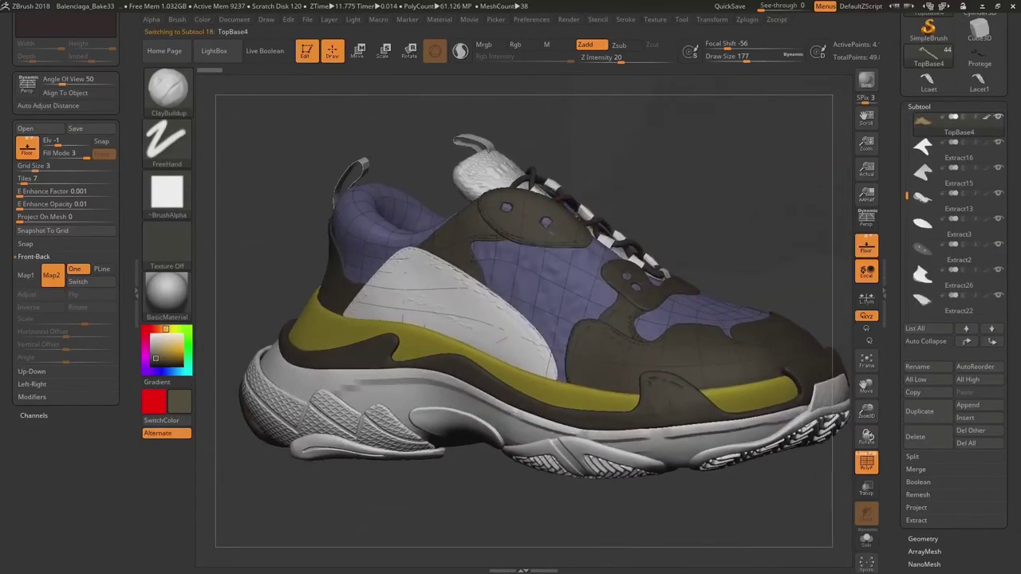
right_click_drag(675, 268, 663, 276, "alt")
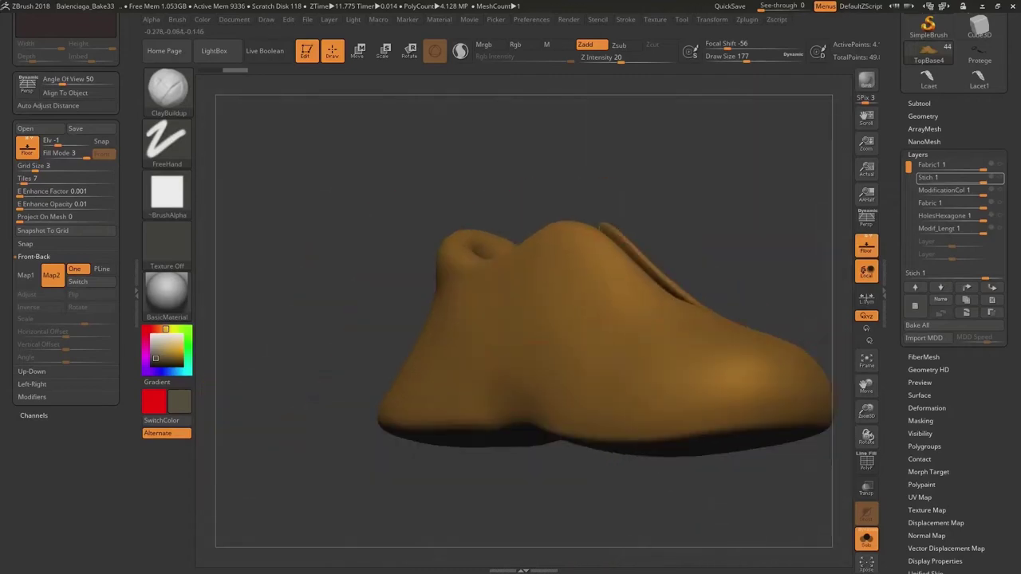
Step: Reduce the brush's draw size to 44 and turn the isolated shoe base to a side profile
mouse_move(543, 295)
right_mouse_down()
mouse_move(555, 275)
mouse_move(563, 340)
right_mouse_up()
key("s")
left_click_drag(563, 328, 550, 327)
mouse_move(545, 262)
right_mouse_down()
mouse_move(586, 225)
mouse_move(580, 270)
right_mouse_up()
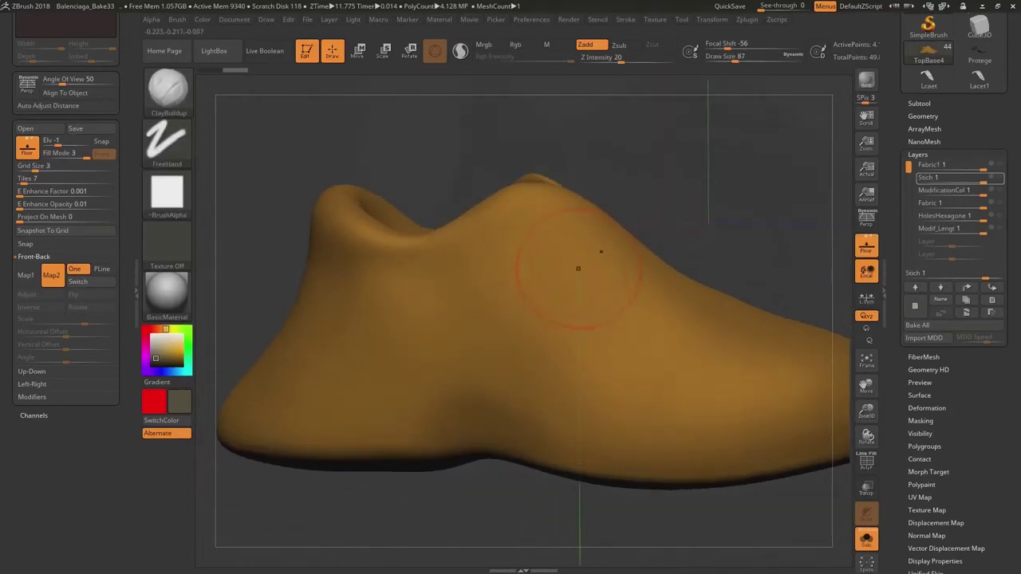
key("s")
left_click_drag(579, 273, 574, 276)
right_click_drag(579, 276, 563, 293, "ctrl")
right_click_drag(562, 294, 546, 311)
left_click_drag(80, 358, 80, 422)
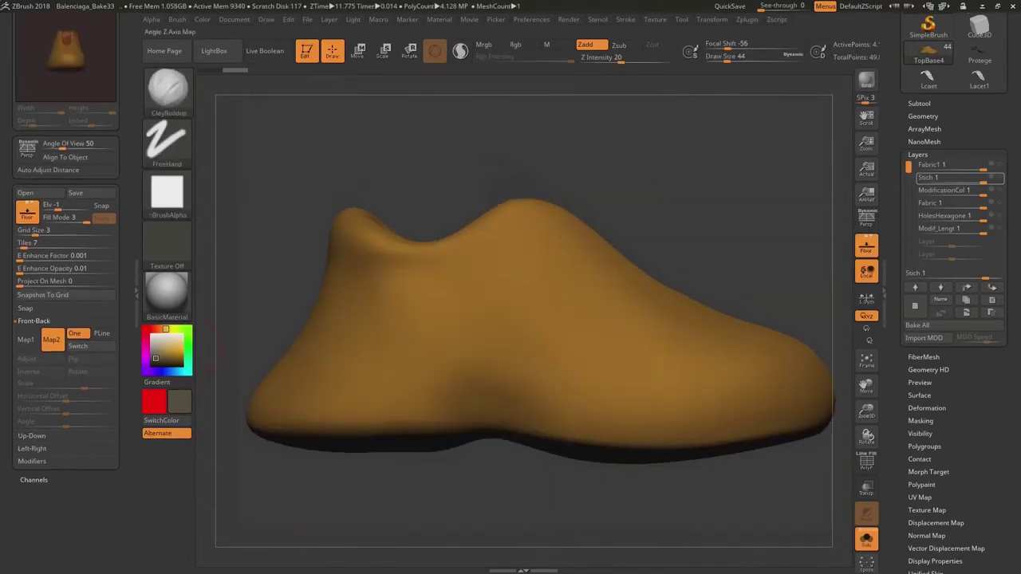
Step: Set the reference image's enhance opacity to 1 and mask the BALENCIAGA logo panel on the side of the shoe base
left_click_drag(21, 270, 115, 270)
right_click_drag(546, 242, 523, 260, "ctrl")
right_click_drag(430, 257, 457, 232, "ctrl")
mouse_move(376, 262)
left_mouse_down("ctrl")
mouse_move(423, 271)
mouse_move(446, 249)
mouse_move(614, 331)
mouse_move(670, 382)
left_mouse_up("ctrl")
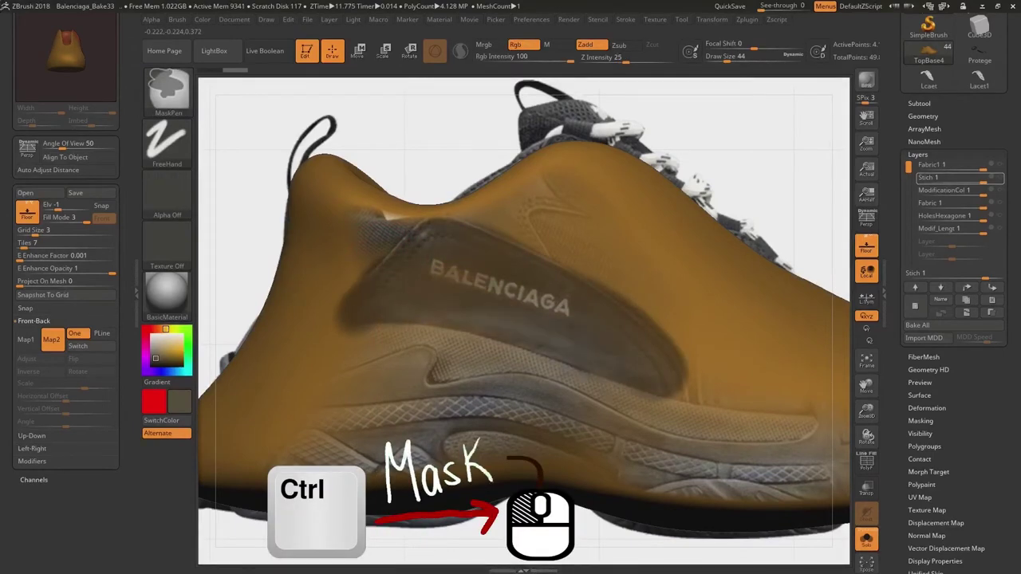
Step: Trim the mask along the logo panel's upper and front edge at draw size 29, and fade out the reference image
left_click_drag(695, 339, 712, 386, "ctrl+alt")
key("space")
left_click_drag(574, 353, 564, 352)
left_click_drag(598, 279, 692, 391, "ctrl+alt")
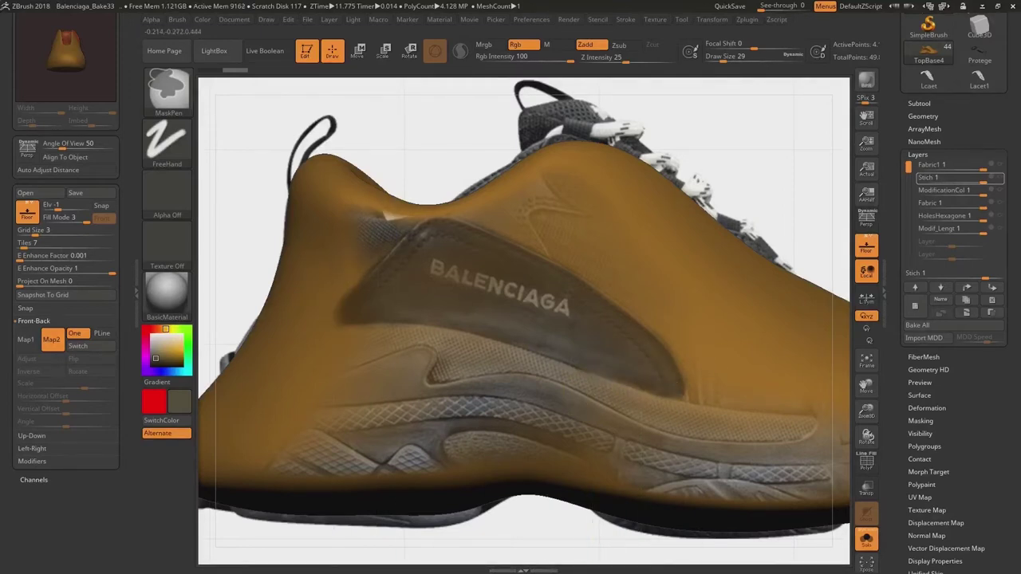
right_click_drag(504, 319, 446, 335)
left_click_drag(112, 270, 21, 271)
right_click_drag(446, 335, 389, 295, "ctrl")
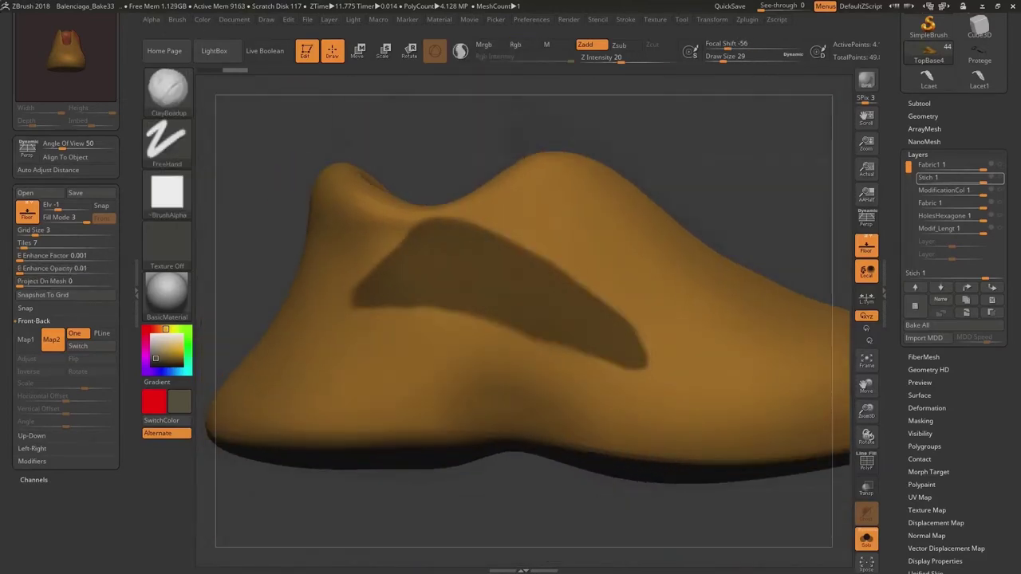
Step: Try extracting the masked side panel as a double-sided piece with smoothness 5 and thickness 0.02, and delete the extracted subtool
left_click(919, 105)
left_click_drag(942, 527, 941, 415)
left_click(916, 415)
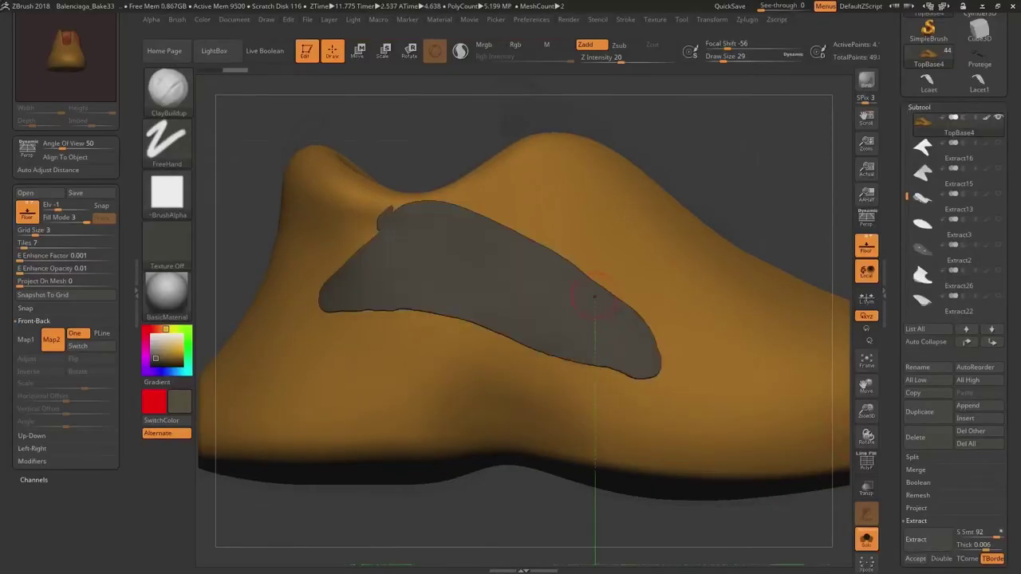
left_click(926, 324)
left_click(915, 343)
right_click_drag(678, 342, 478, 311)
mouse_move(783, 403)
left_mouse_down("ctrl")
mouse_move(730, 295)
mouse_move(600, 145)
left_mouse_up("ctrl")
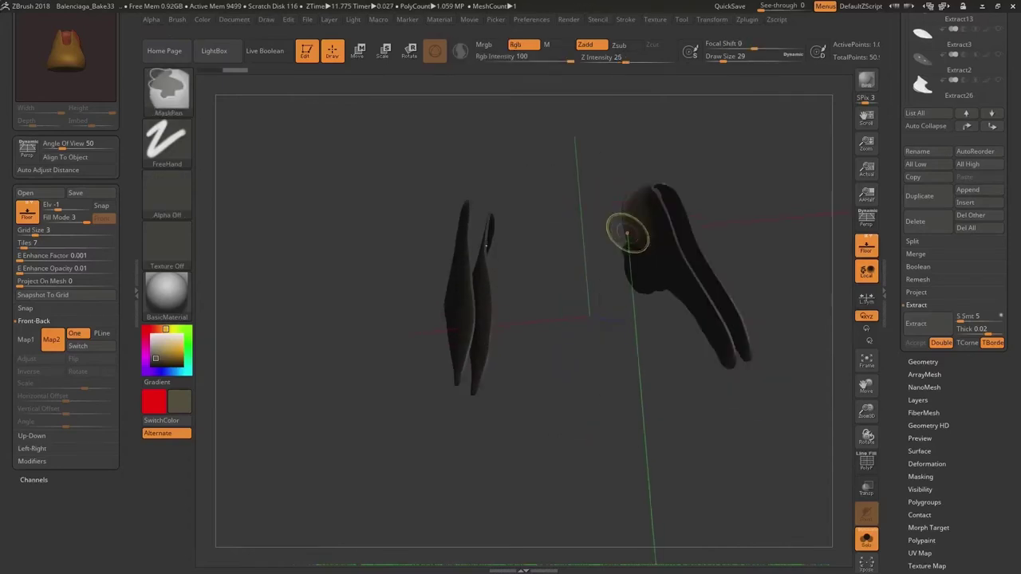
left_click(915, 221)
left_click(831, 244)
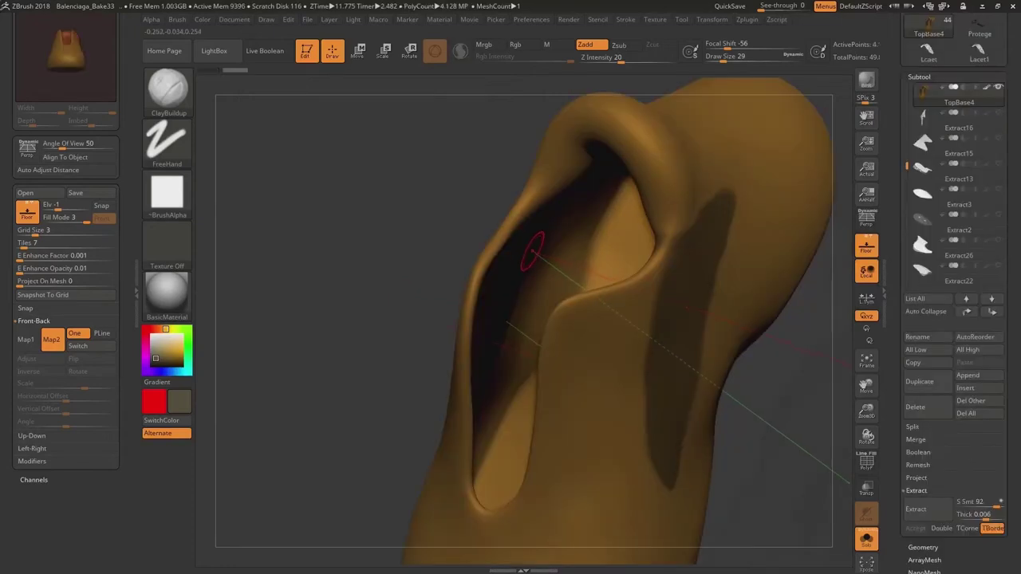
Step: Try masking the edge of the shoe opening at draw size 62, check both sides of the wall and undo the mask
key("s")
left_click_drag(535, 255, 541, 255)
right_click_drag(541, 255, 523, 235)
left_click_drag(537, 196, 523, 227, "ctrl")
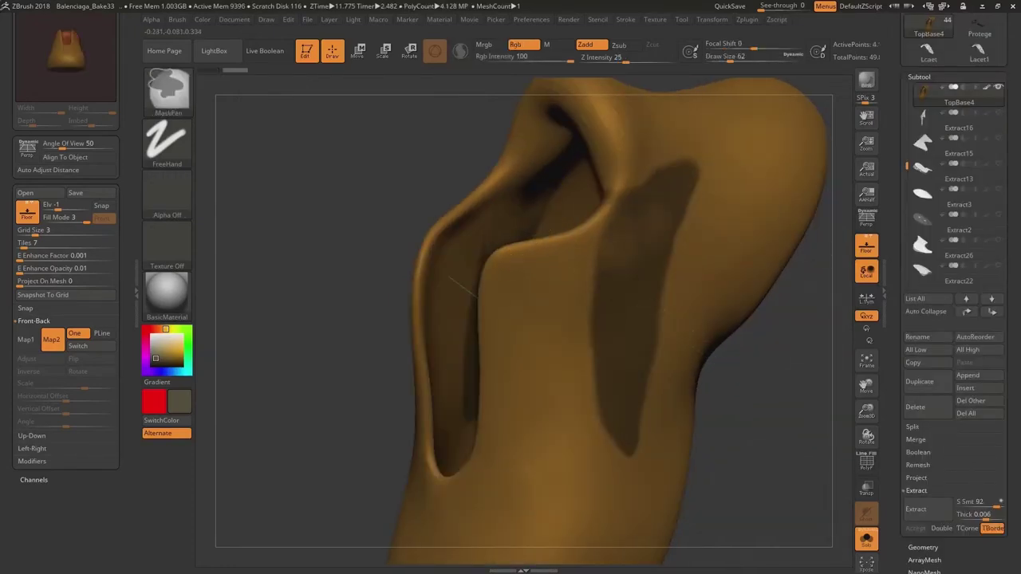
right_click_drag(515, 239, 473, 275)
key("ctrl+z")
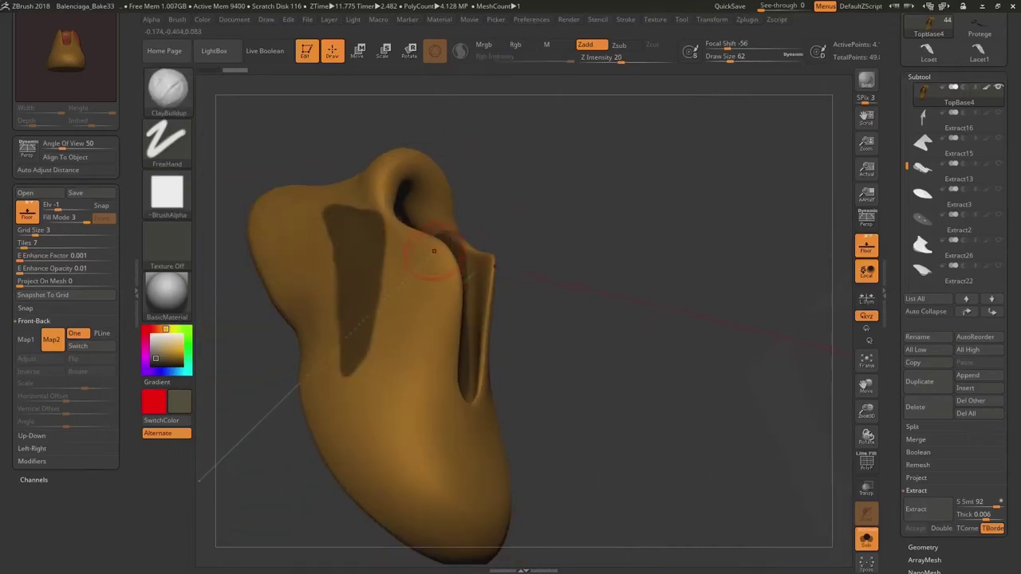
Step: Turn off CavityMask and turn on BackfaceMask in the mask brush's auto masking settings
left_click(177, 19)
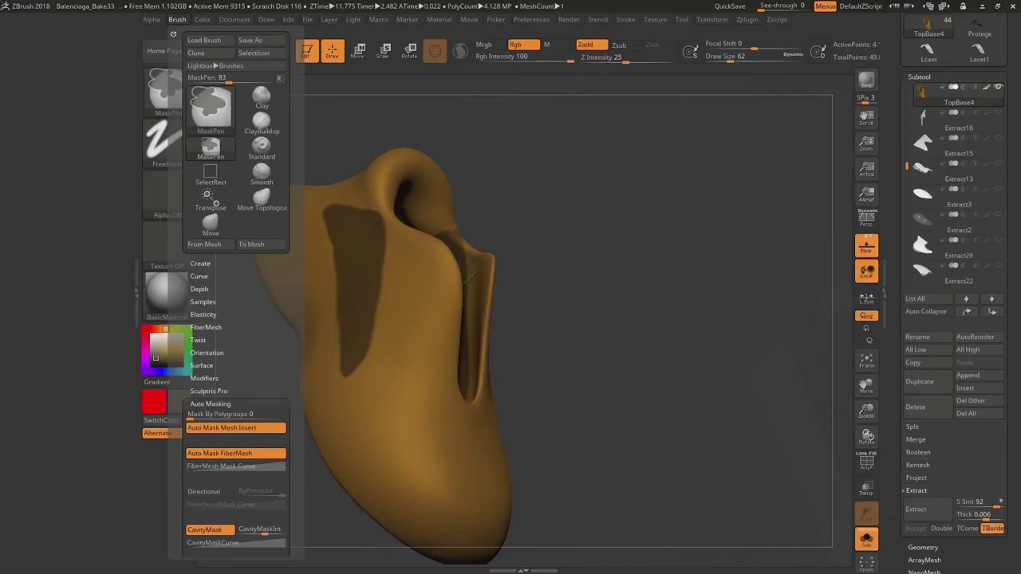
left_click(211, 530)
left_click_drag(177, 519, 177, 429)
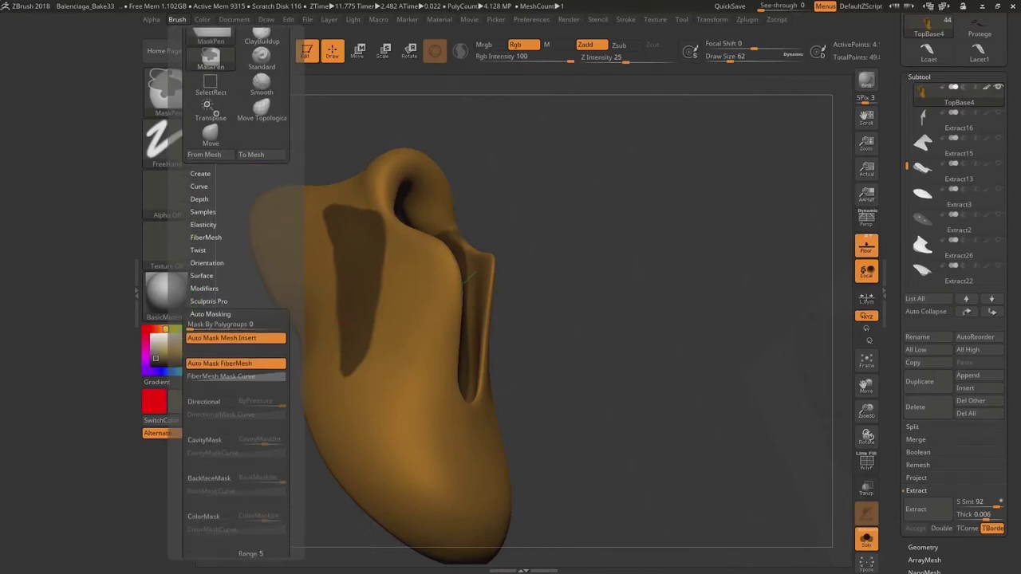
left_click(211, 478, "ctrl")
Step: Test the mask brush along the edge of the shoe opening at draw size 87
right_click_drag(410, 324, 511, 319, "alt")
right_click_drag(559, 269, 474, 240)
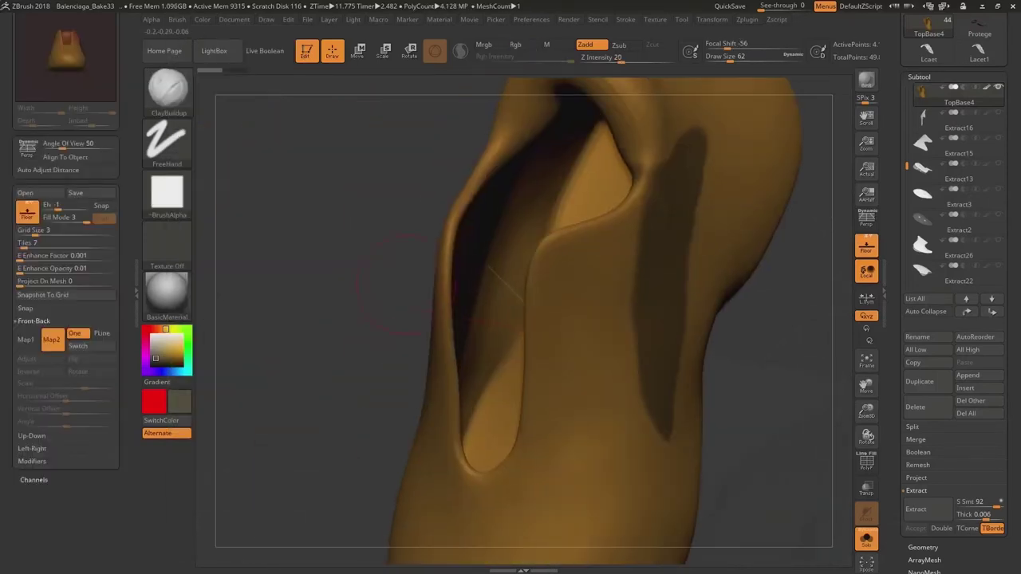
right_click_drag(518, 202, 484, 213)
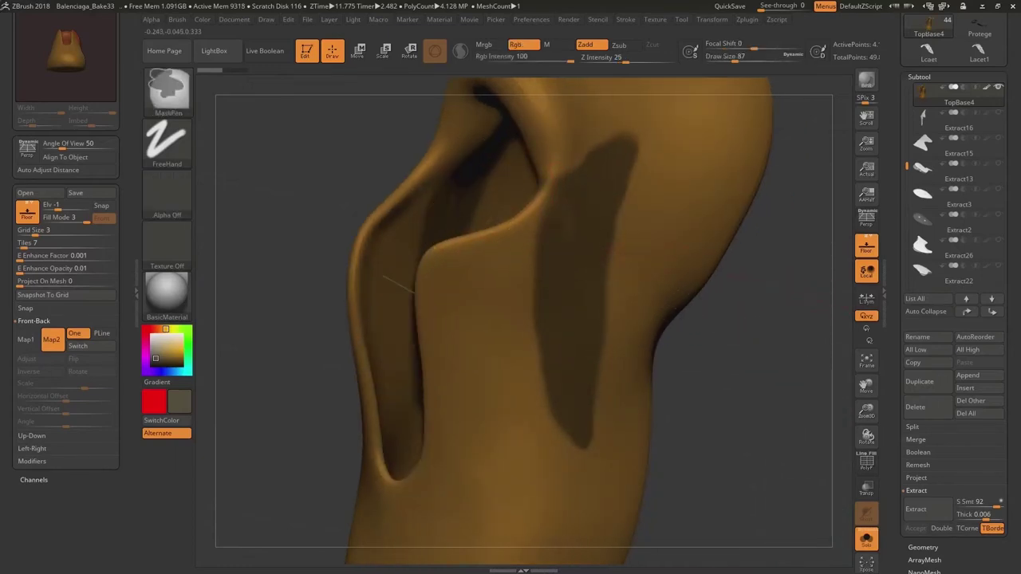
left_click_drag(450, 226, 483, 174, "ctrl+alt")
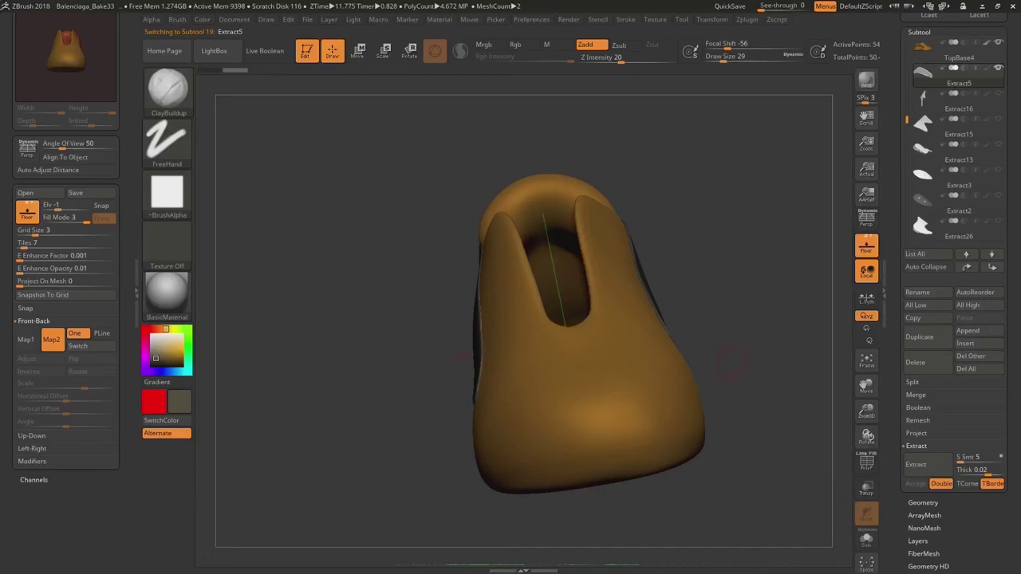
Step: Isolate the Extract5 panels, divide them into polygroups with Auto Groups and display the polyframe
left_click(866, 539)
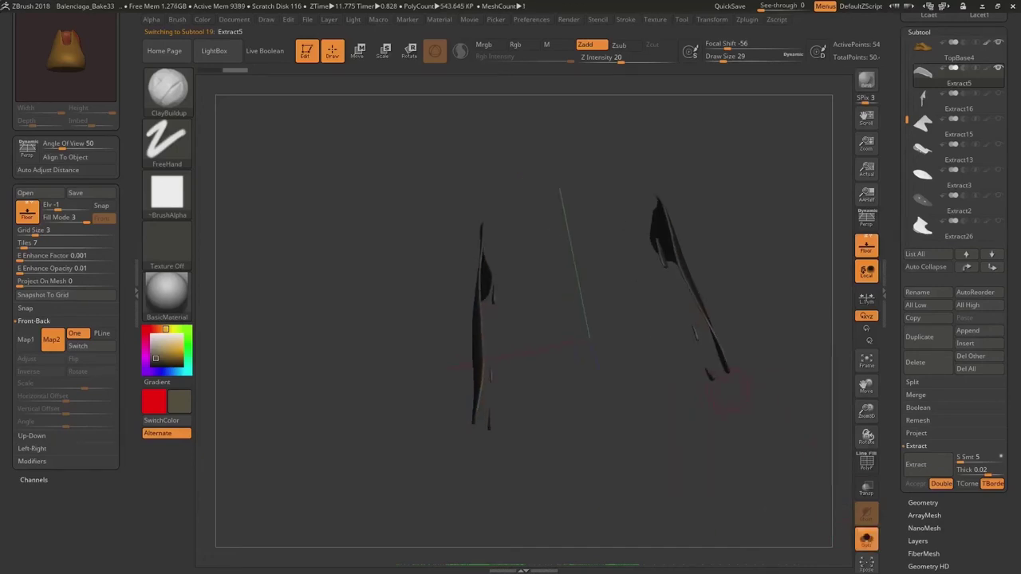
left_click_drag(895, 487, 895, 108)
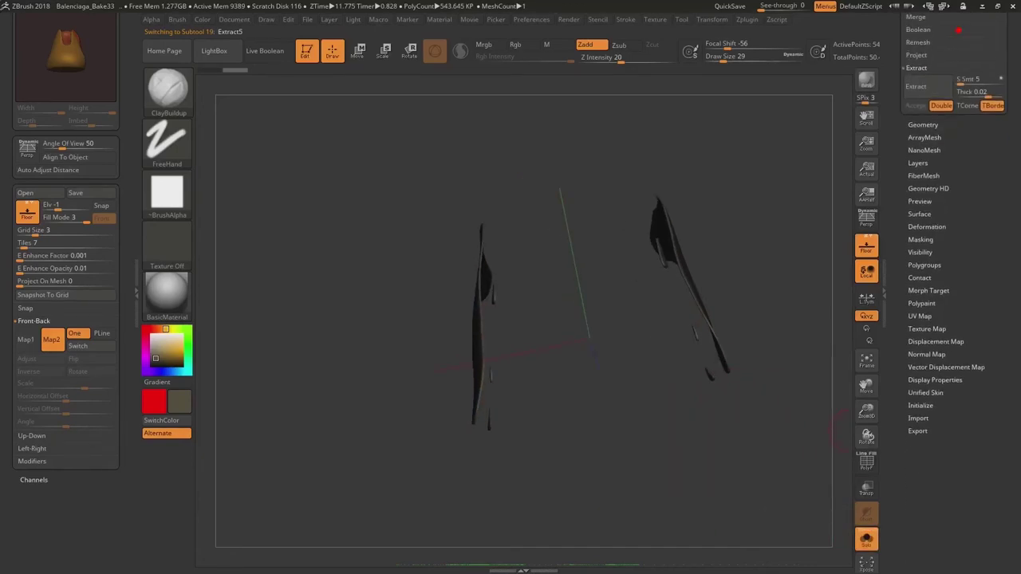
left_click(923, 264)
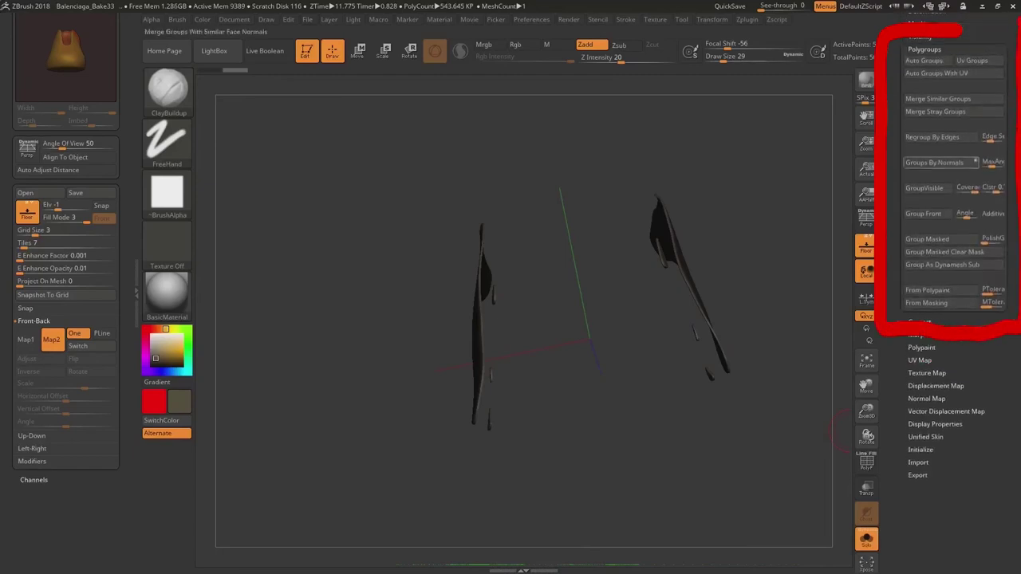
left_click(926, 61)
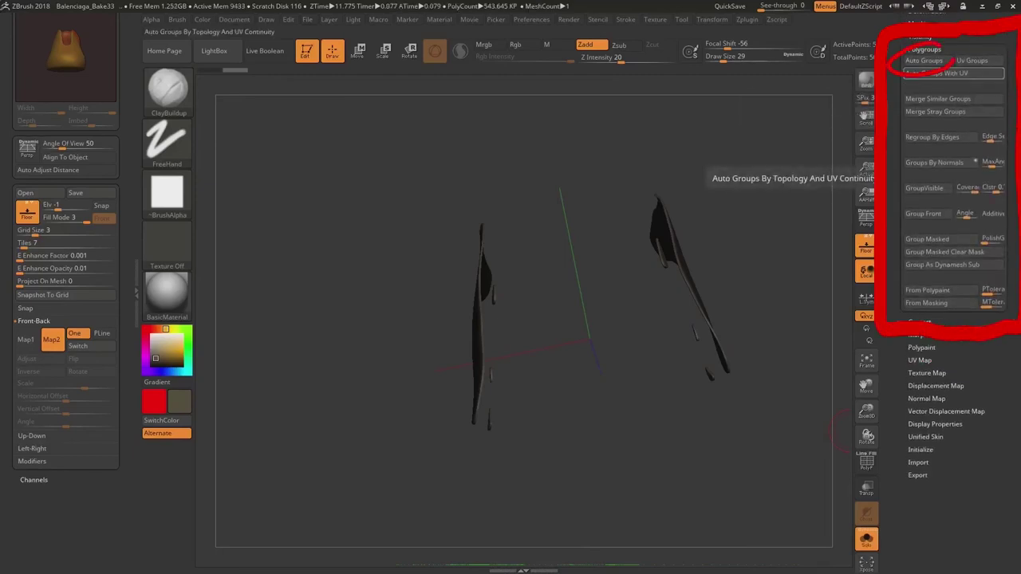
left_click(867, 463)
left_click_drag(694, 327, 658, 341, "alt")
Step: Hide the small stray polygroups around the two large side panels
left_click(483, 276, "ctrl+shift")
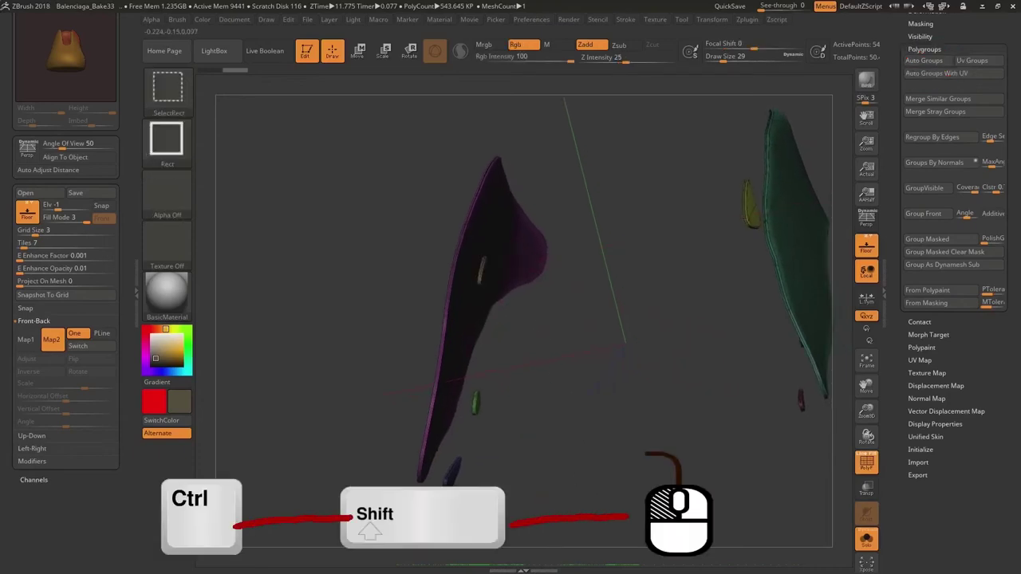
left_click(548, 323, "ctrl+shift")
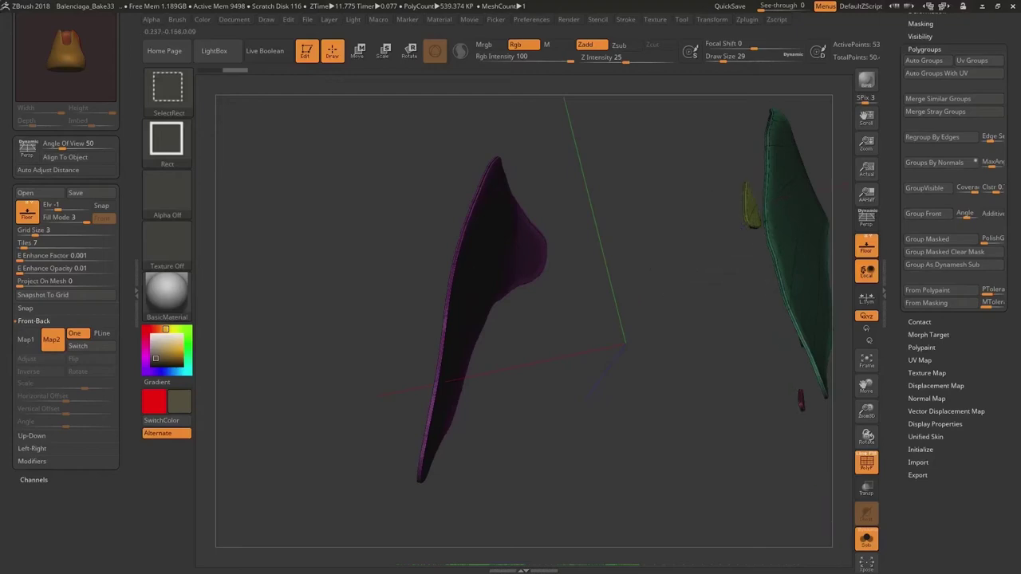
left_click(801, 401, "ctrl+shift")
left_click_drag(407, 405, 728, 327)
key("ctrl+shift")
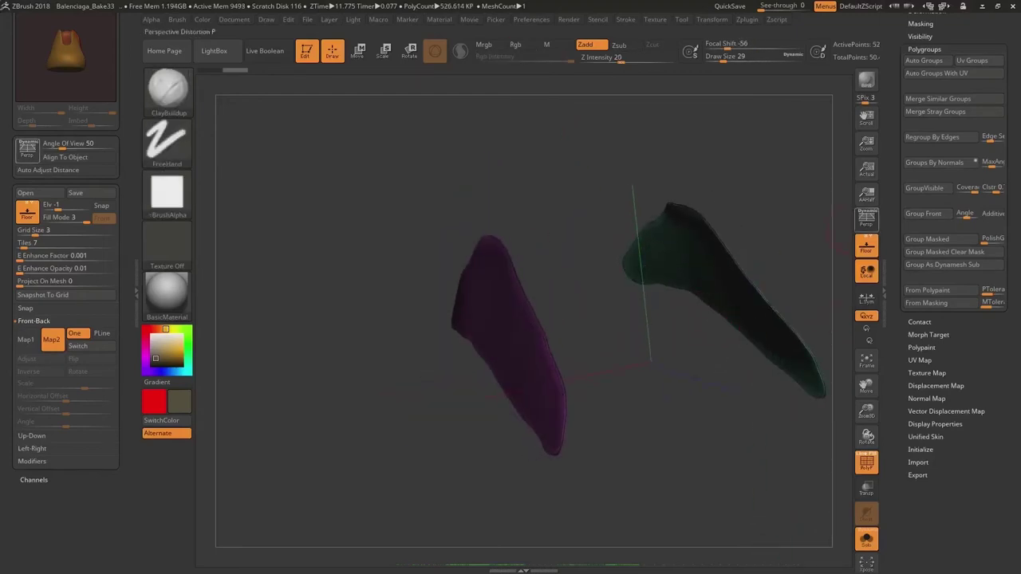
Step: Delete the hidden stray geometry from the Extract5 subtool with Del Hidden
scroll(941, 220, "up", 3)
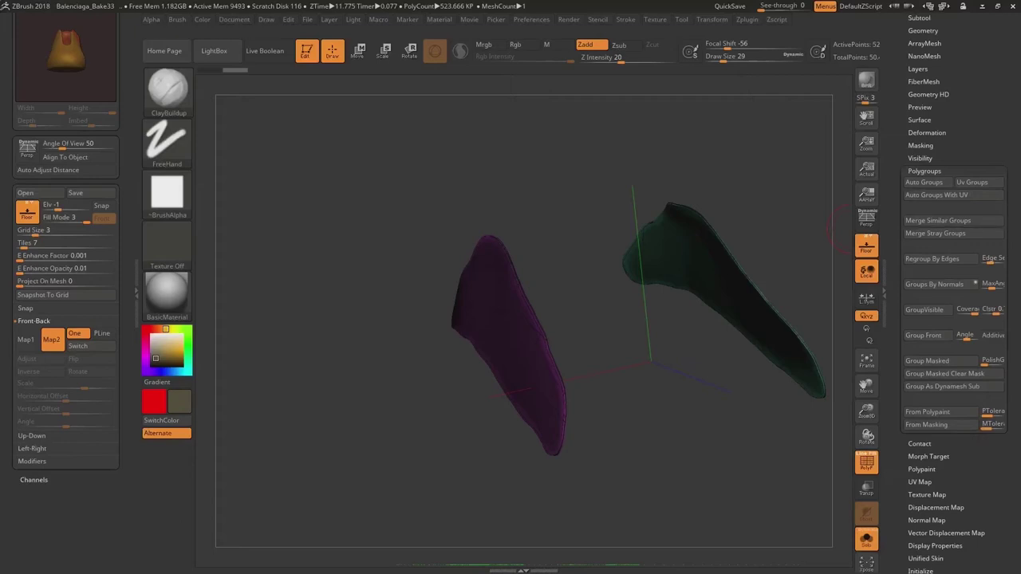
left_click_drag(969, 79, 969, 193)
left_click(923, 144)
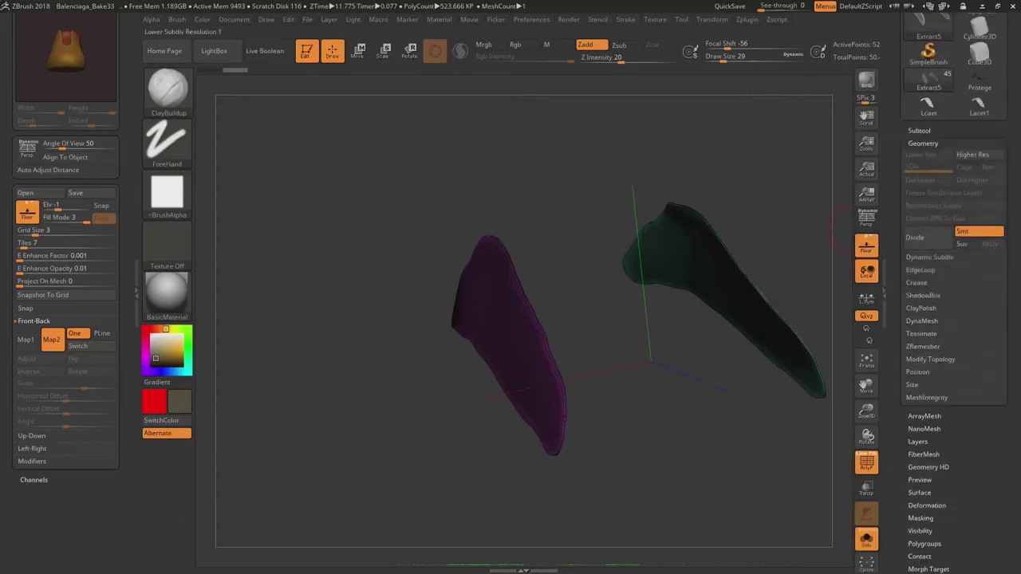
left_click(929, 359)
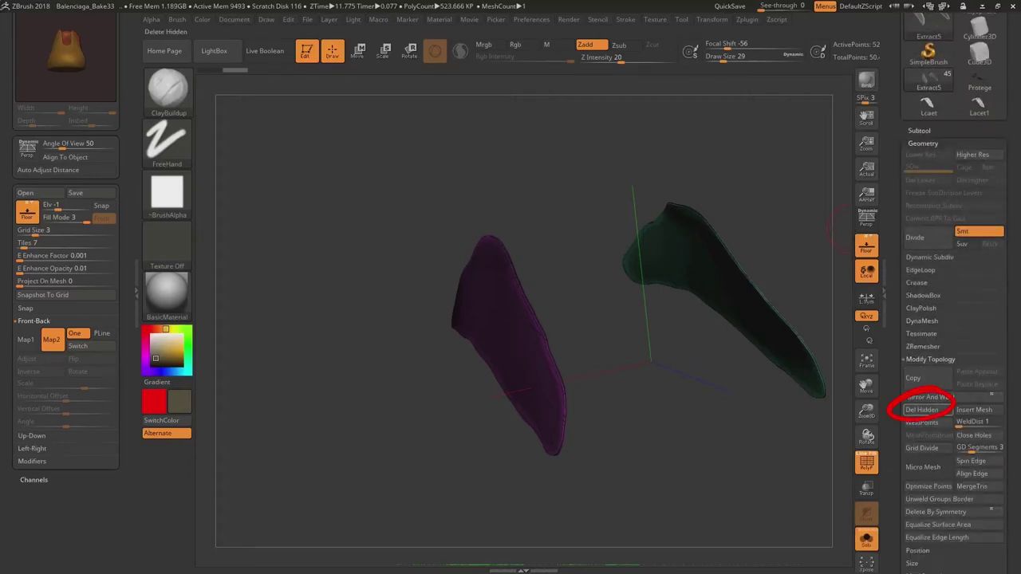
left_click_drag(710, 422, 716, 389)
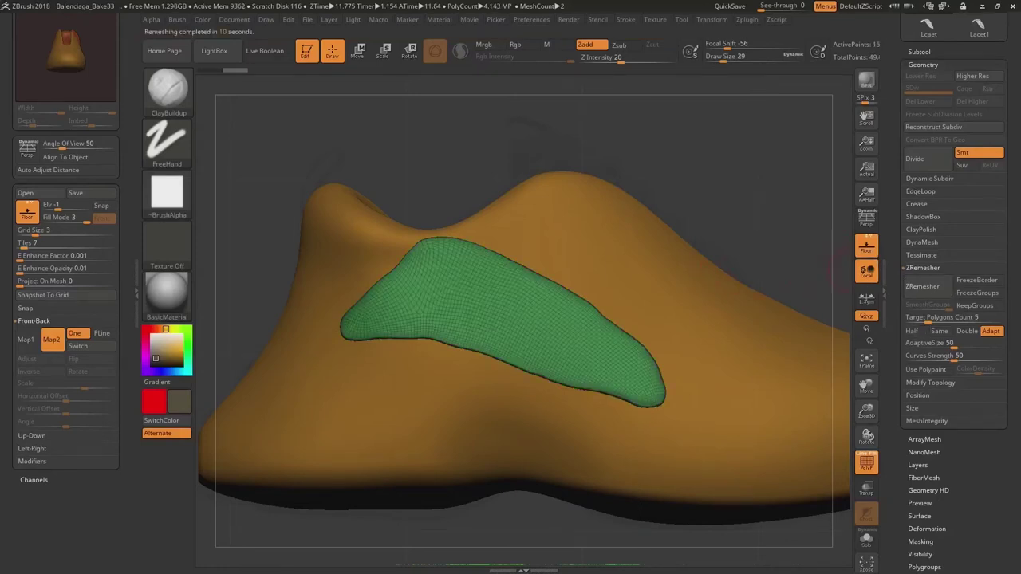
Step: Undo the last remesh and ZRemesh the side panels with a target polygons count of 0.9447
scroll(954, 279, "down", 5)
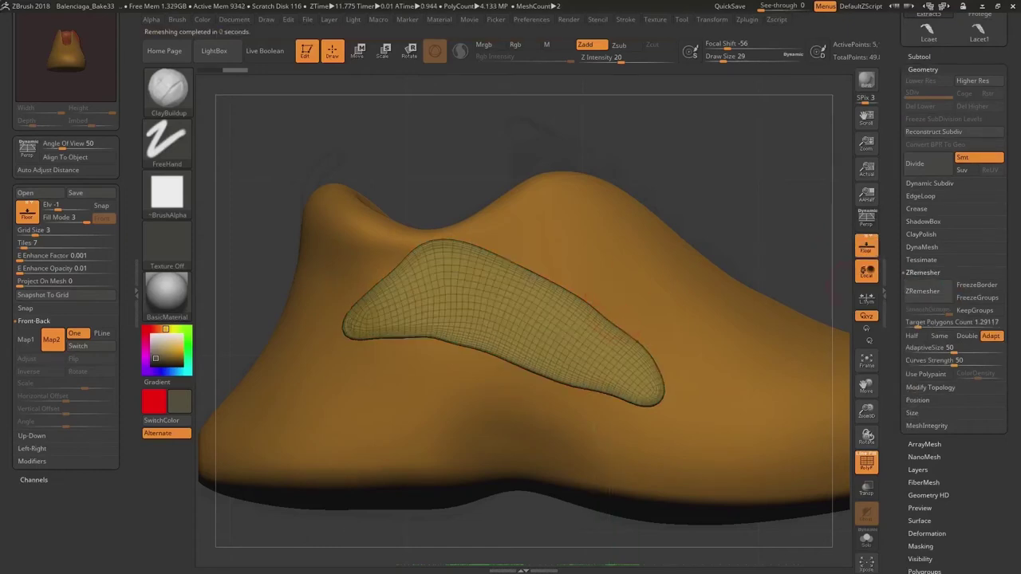
left_click(923, 292)
left_click_drag(917, 326, 915, 325)
key("ctrl+z")
left_click(923, 291)
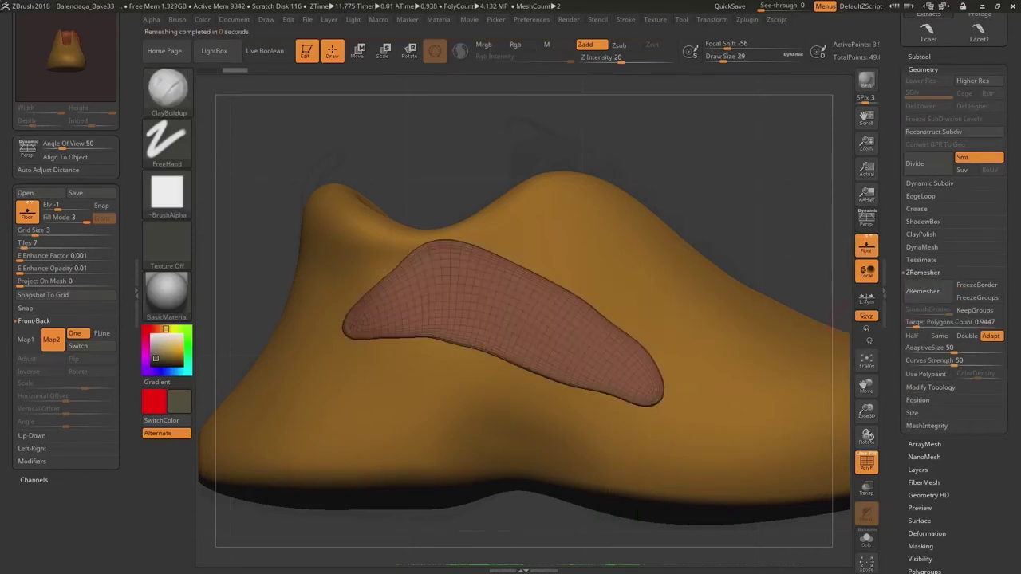
Step: Set the target polygons count to 0.5, undo the previous remesh and ZRemesh the side panels again
left_click(924, 323)
type("0.5")
key("Return")
key("ctrl+z")
left_click(923, 292)
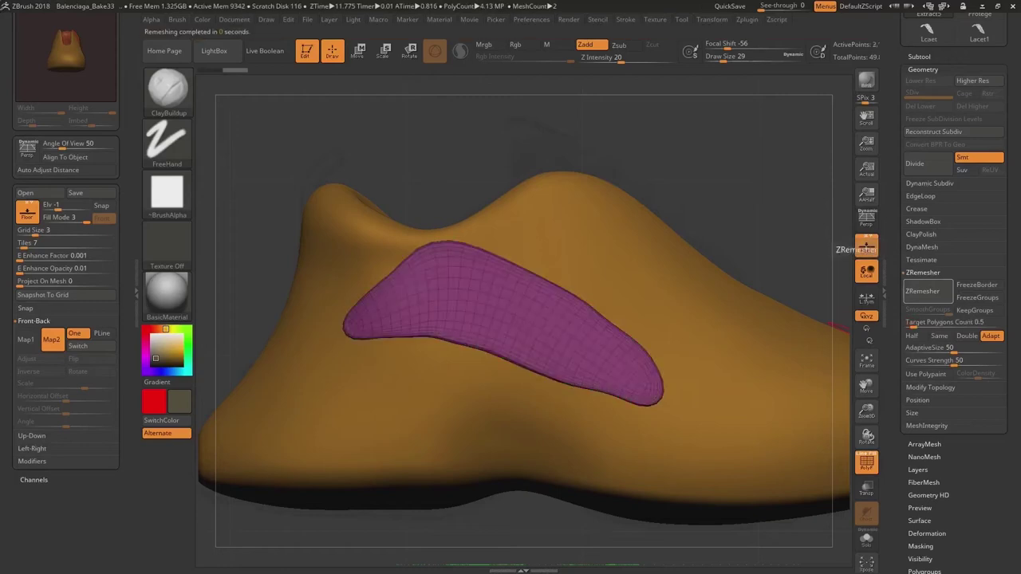
left_click(923, 292)
Step: Set the target polygons count to 0.1 and ZRemesh the side panels
left_click(924, 323)
type("0.1")
key("Return")
left_click(923, 291)
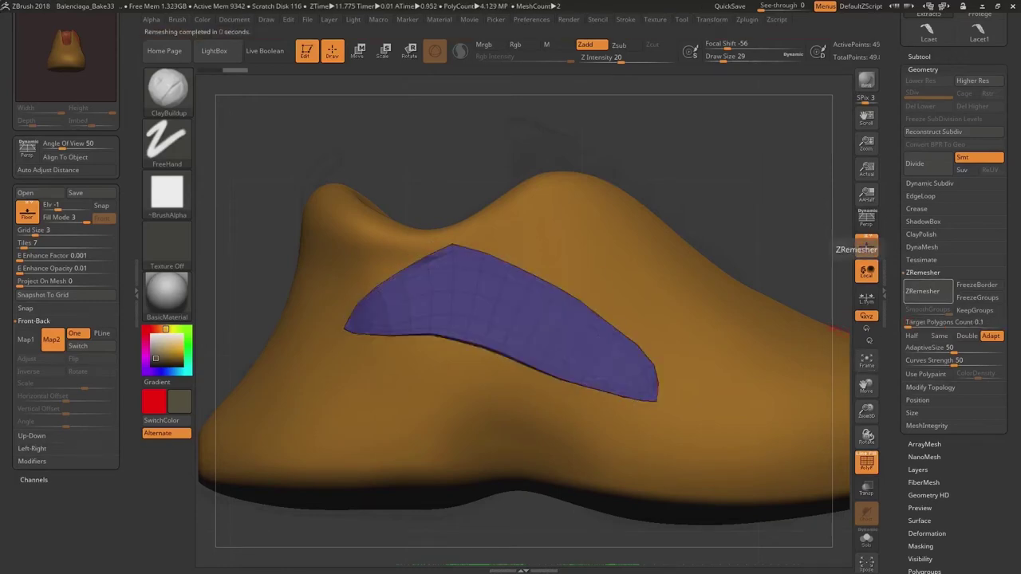
Step: Choose the Move Topological brush with a draw size of 49 and frame the side panel closely
mouse_move(568, 291)
right_mouse_down()
mouse_move(522, 302)
mouse_move(562, 287)
right_mouse_up()
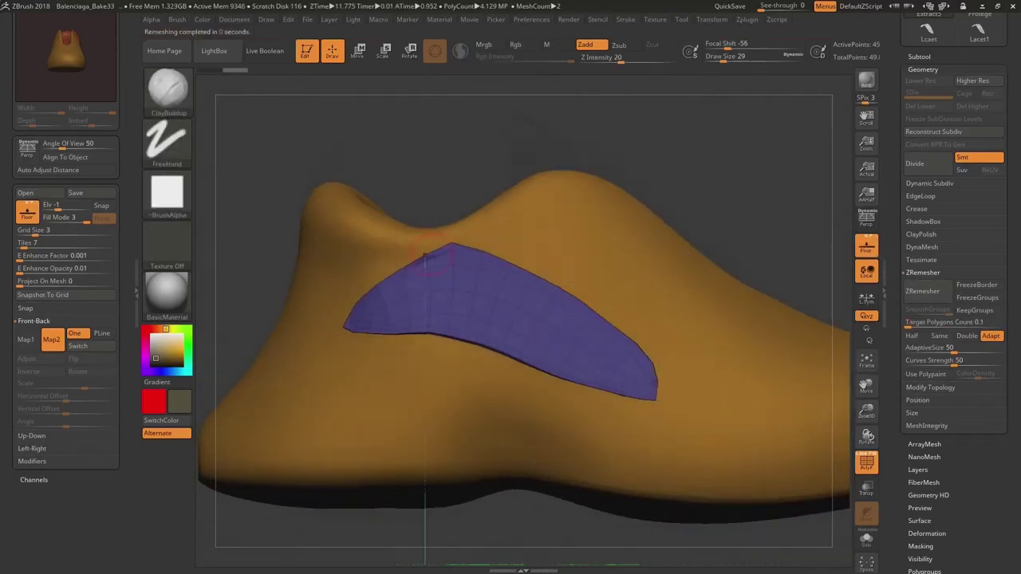
key("s")
left_click_drag(431, 255, 437, 256)
key("b")
left_click(757, 341)
right_click_drag(415, 261, 489, 335, "ctrl")
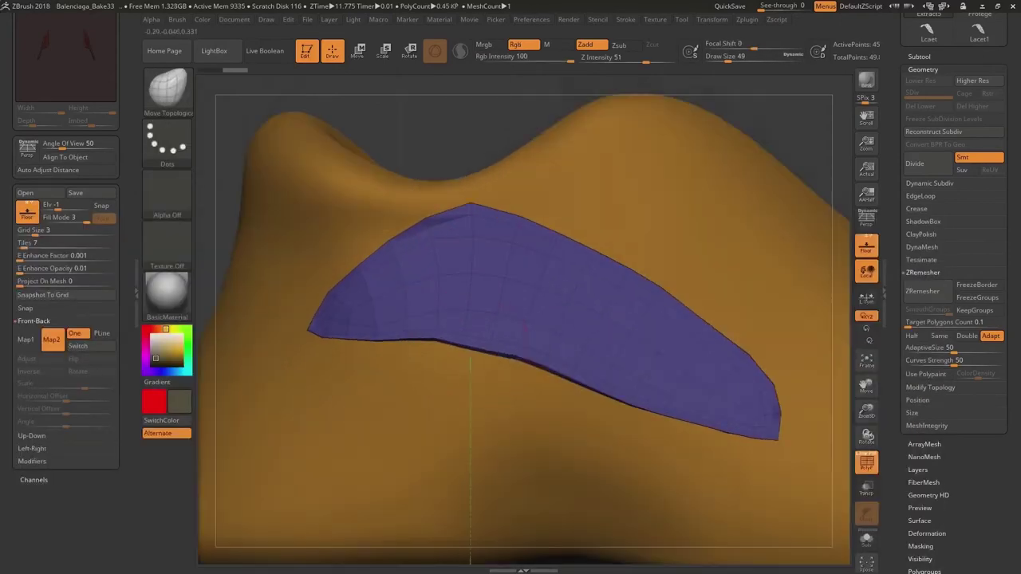
Step: Restore the reference's enhance opacity to 1 and pull the low-poly panel's upper rear edge to match the logo patch outline
left_click_drag(65, 269, 118, 269)
left_click_drag(433, 211, 429, 198)
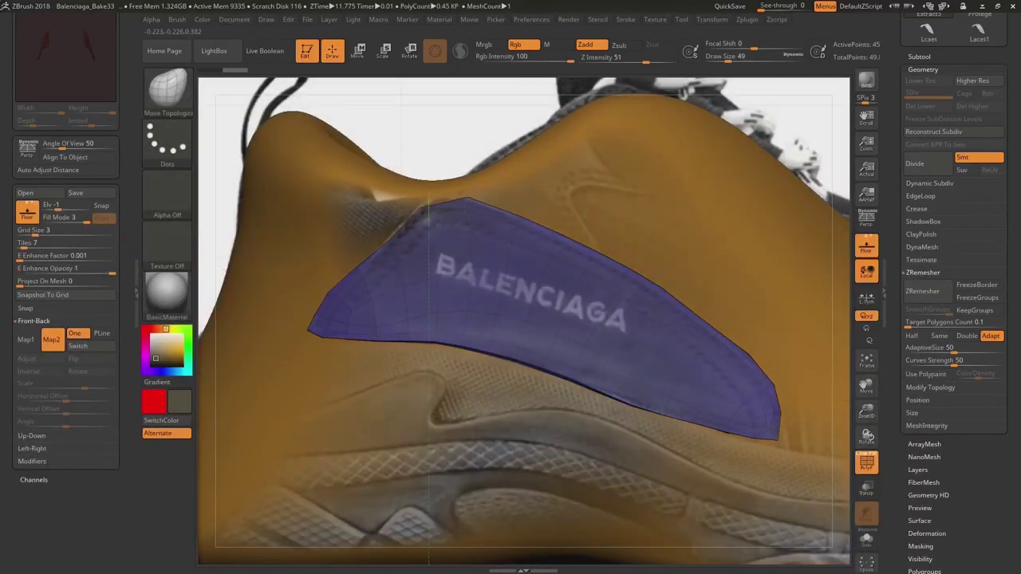
right_click_drag(367, 316, 345, 288, "alt")
right_click_drag(582, 370, 532, 322, "alt")
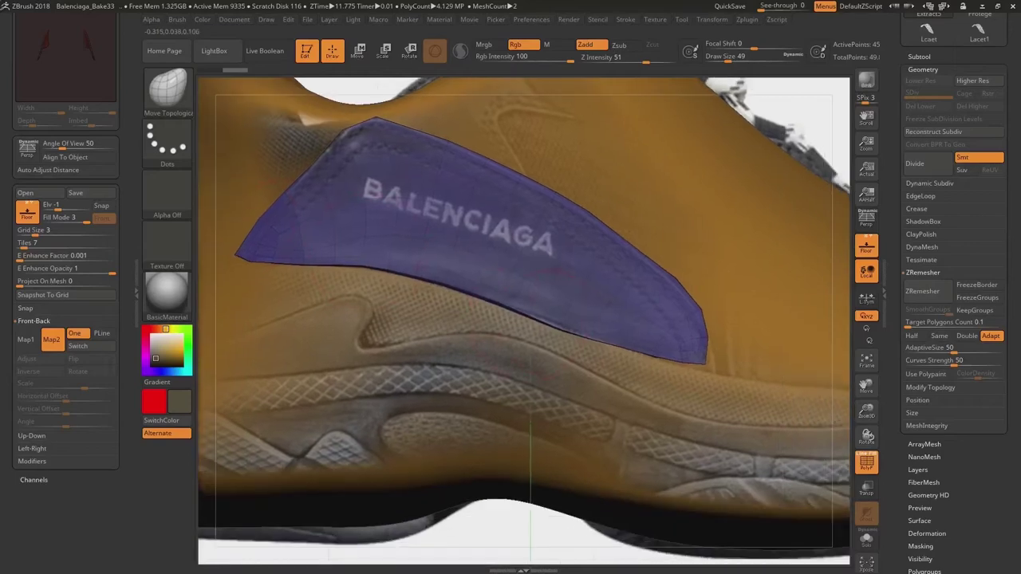
right_click_drag(731, 336, 702, 319)
right_click_drag(575, 319, 535, 281, "ctrl")
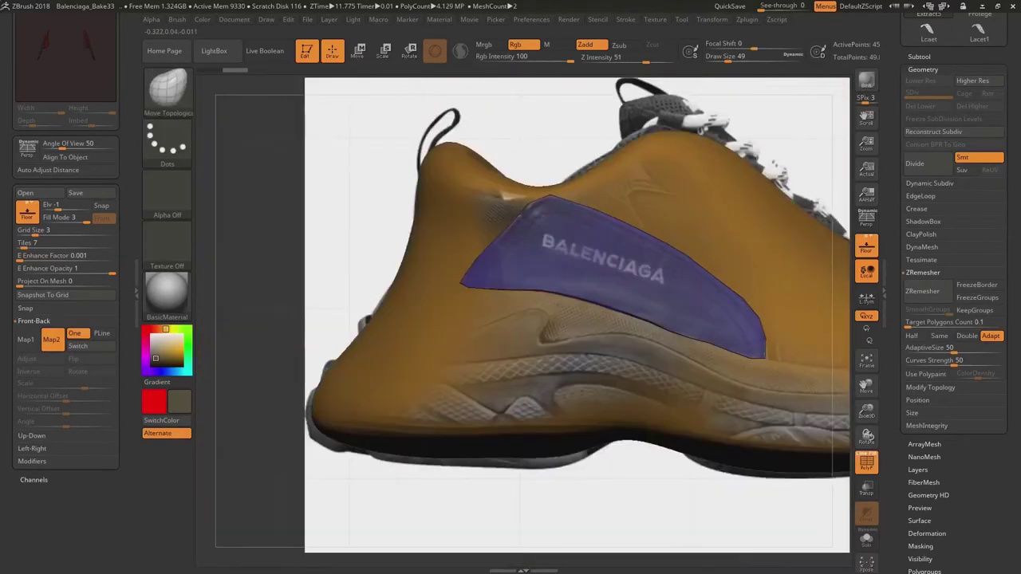
right_click_drag(511, 231, 526, 295, "ctrl")
right_click_drag(478, 307, 571, 302)
left_click_drag(556, 351, 574, 314, "shift")
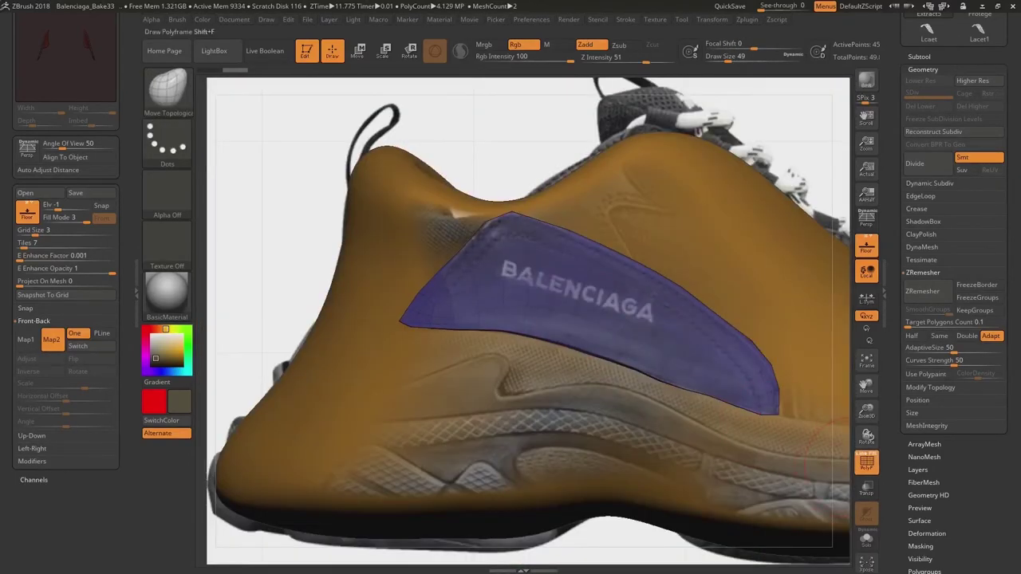
Step: Turn off the polyframe, isolate the remeshed side panels and examine both pieces at an angle
left_click(866, 463)
left_click(866, 540)
right_click_drag(672, 315, 488, 335, "alt")
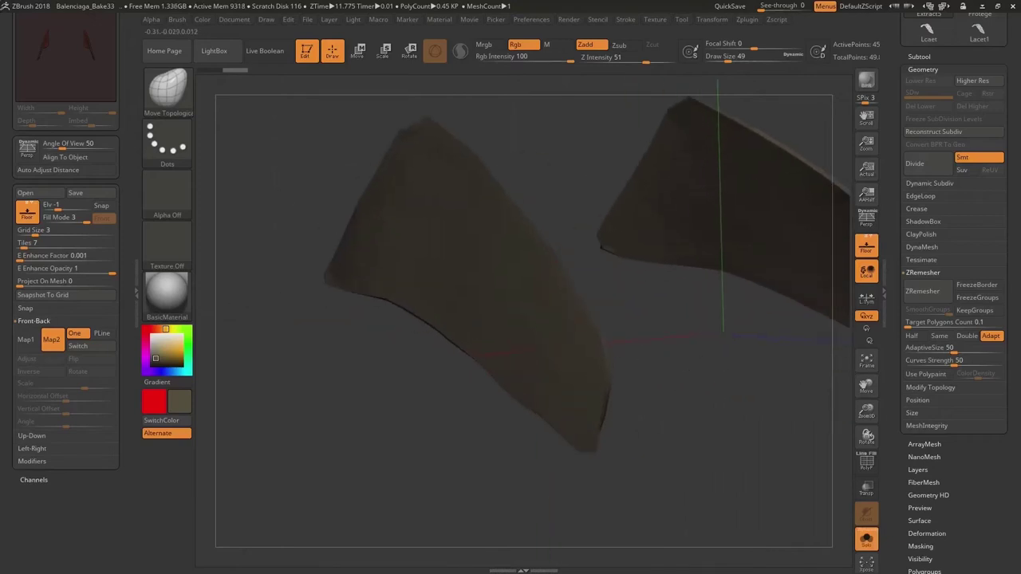
Step: Choose the ZModeler brush and set its polygon action to PolyGroup with the Flat Island target
mouse_move(589, 335)
right_mouse_down("alt")
mouse_move(560, 321)
mouse_move(551, 367)
right_mouse_up("alt")
right_click_drag(479, 351, 519, 348)
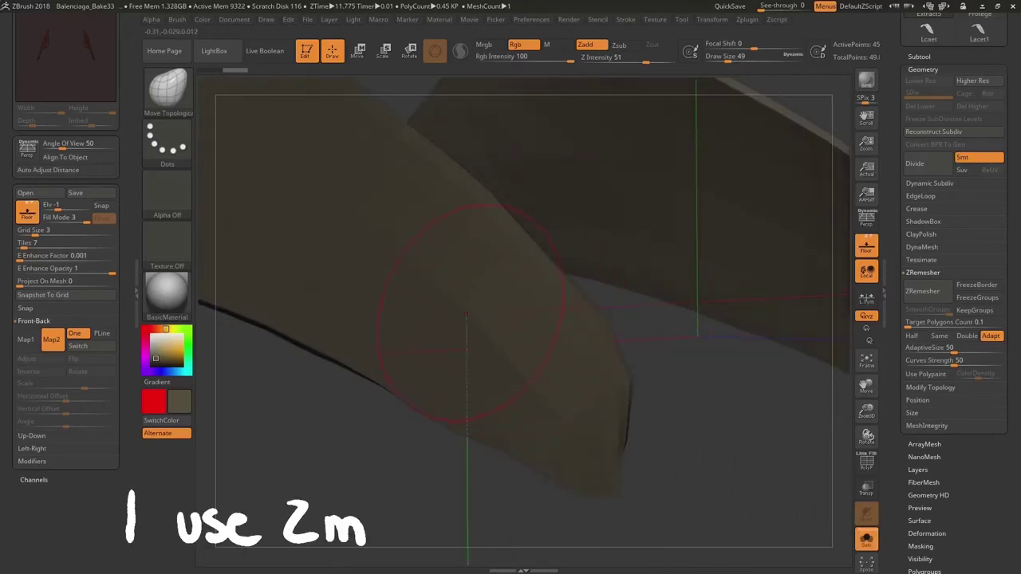
key("b")
left_click(302, 468)
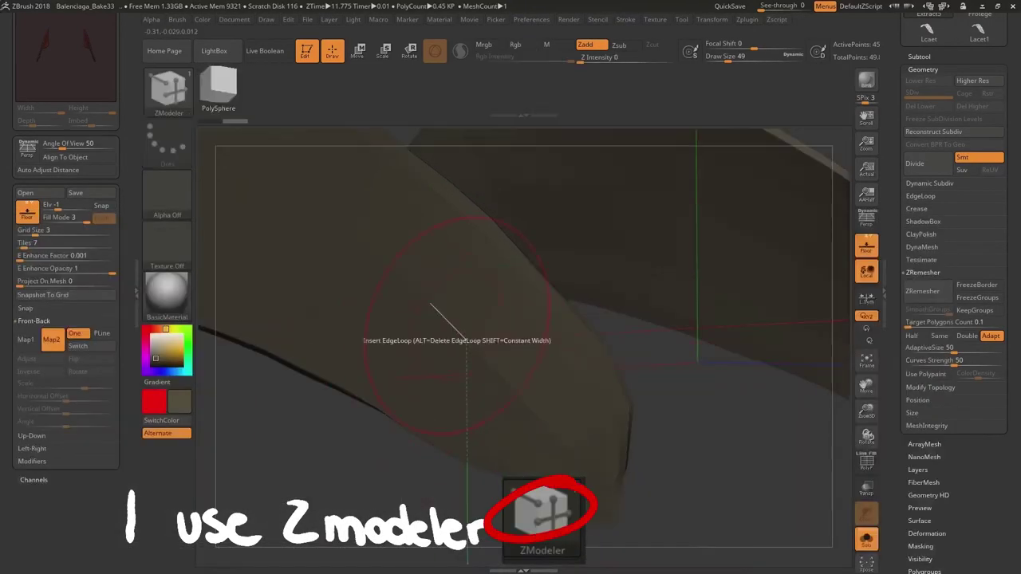
key("space")
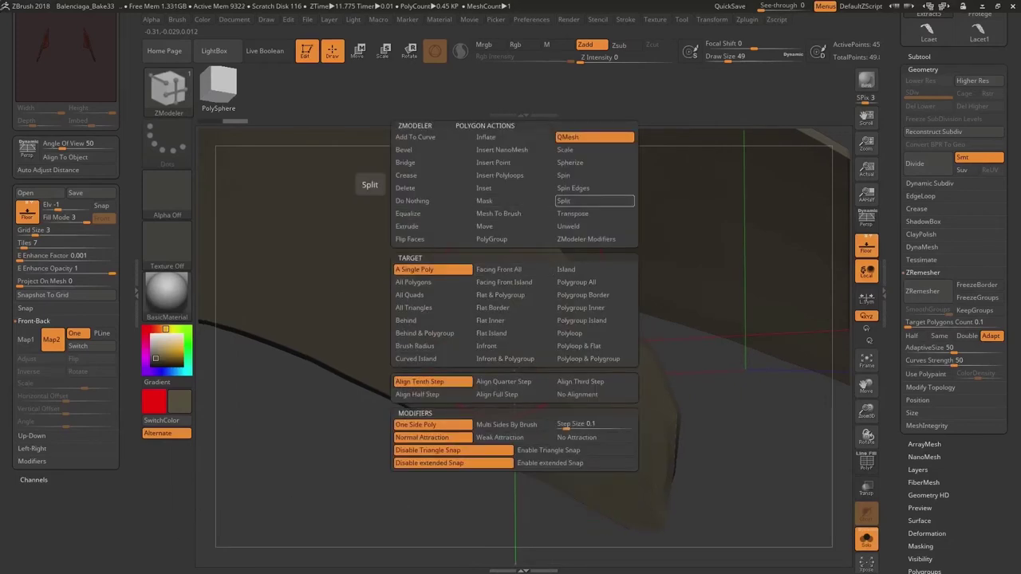
left_click(491, 238)
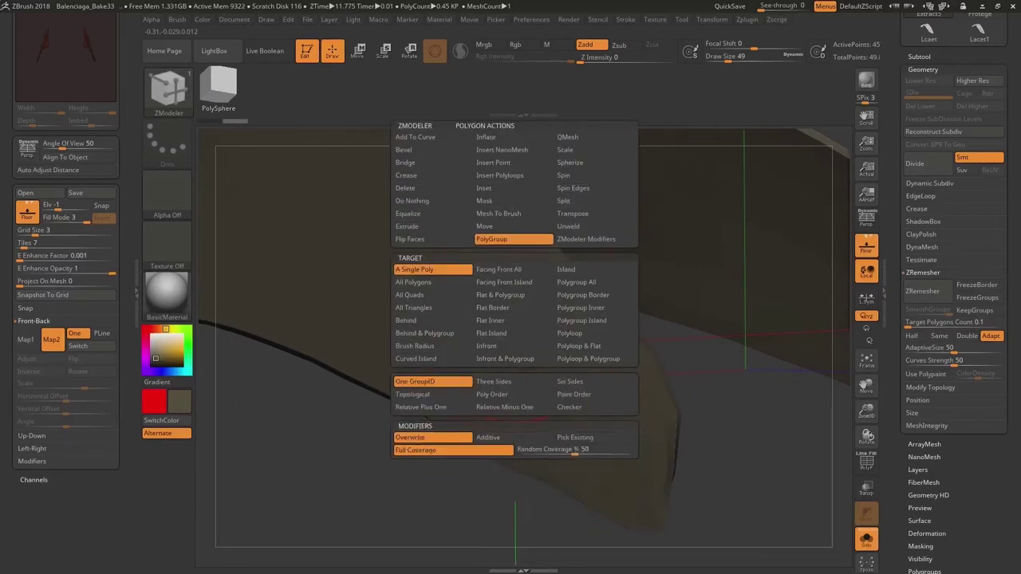
left_click(491, 320)
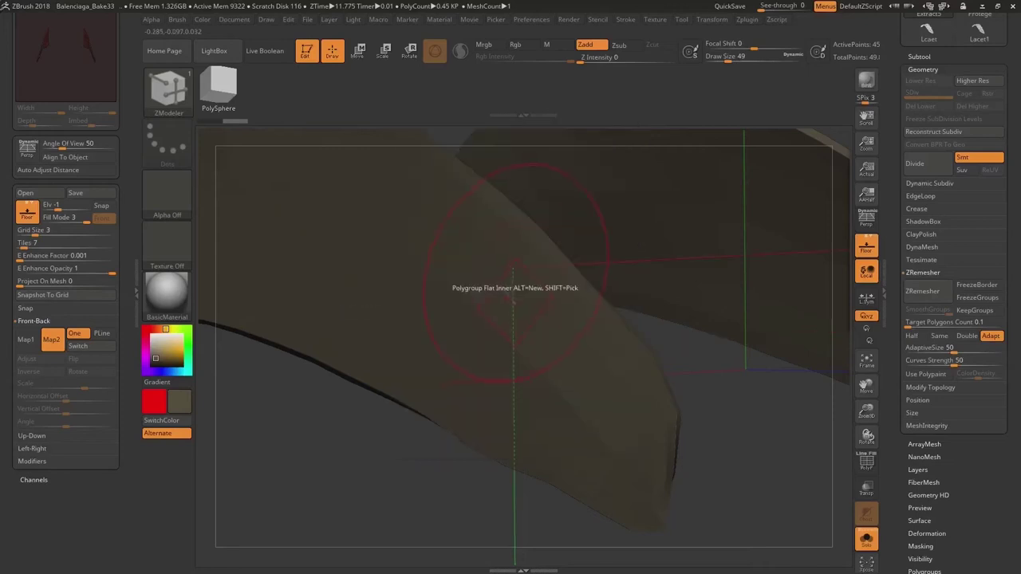
key("space")
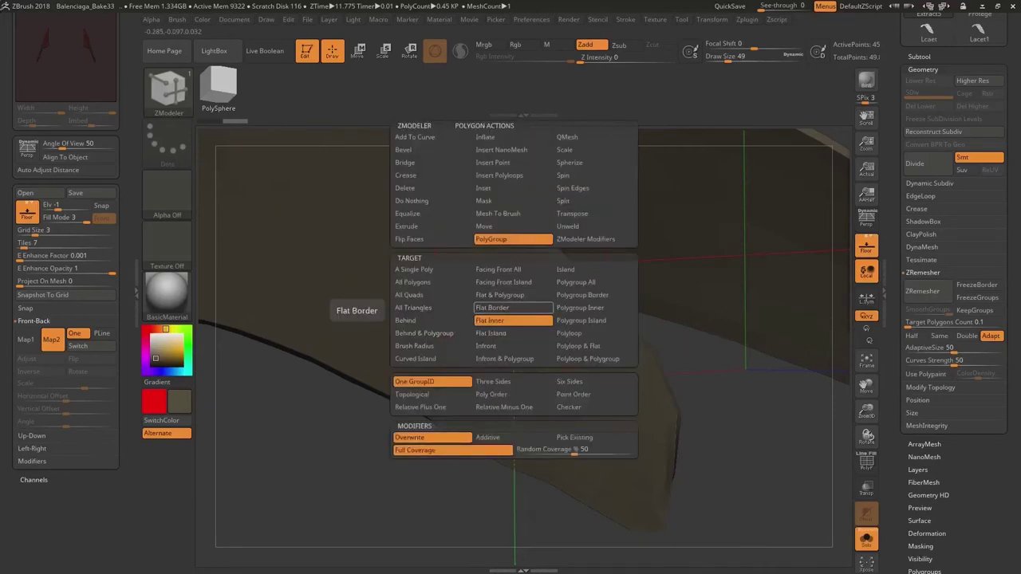
left_click(490, 332)
Step: Show the polyframe, assign the side panel's outer face its own polygroup and isolate that face
left_click(867, 462)
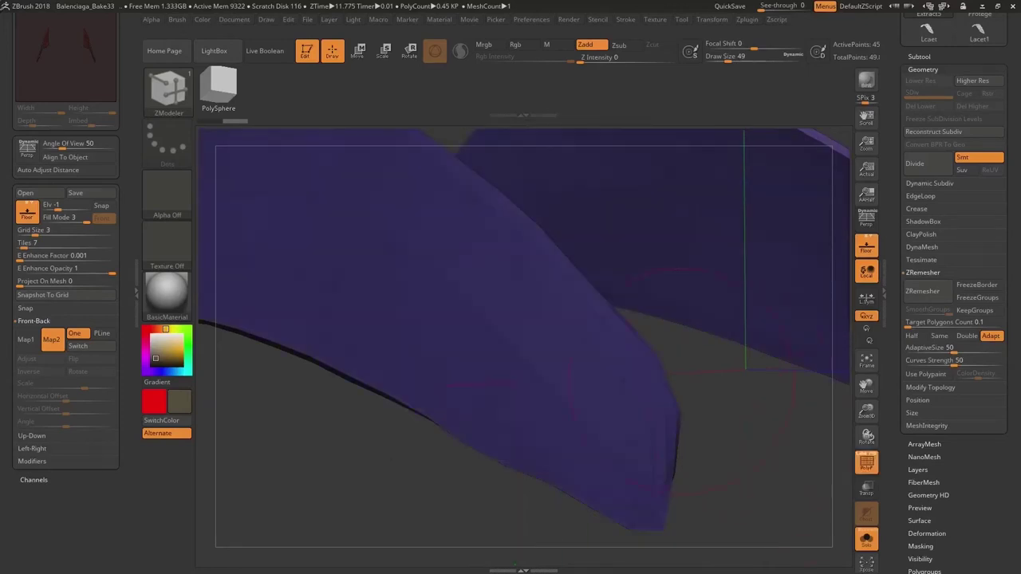
left_click_drag(769, 458, 710, 383, "alt")
left_click(547, 311)
mouse_move(479, 499)
left_mouse_down()
mouse_move(702, 479)
mouse_move(750, 510)
left_mouse_up()
mouse_move(424, 379)
right_mouse_down("ctrl")
mouse_move(423, 343)
mouse_move(423, 380)
mouse_move(403, 369)
mouse_move(590, 367)
mouse_move(646, 351)
mouse_move(710, 367)
mouse_move(590, 359)
right_mouse_up("ctrl")
right_click_drag(590, 358, 545, 338, "ctrl")
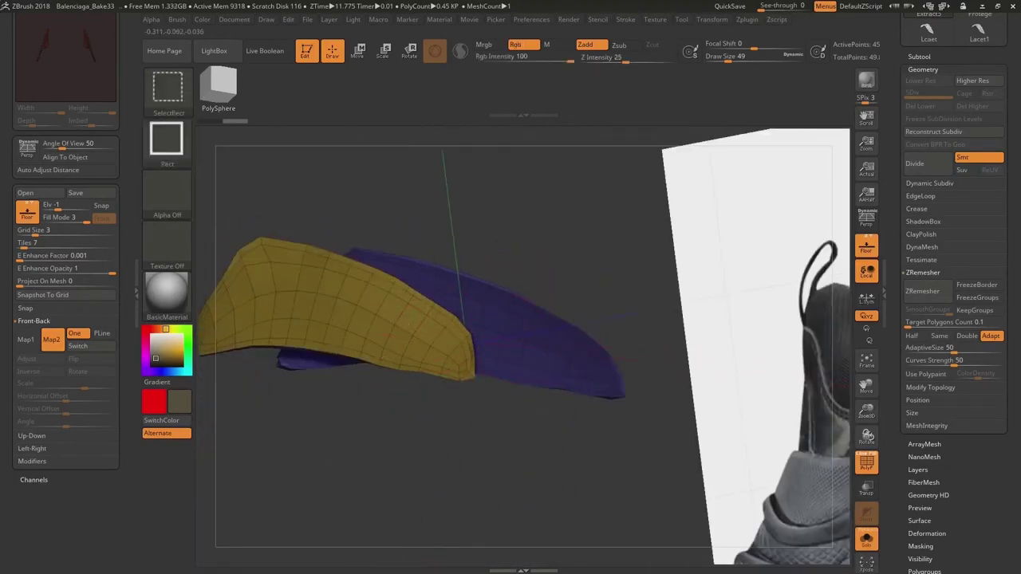
mouse_move(413, 322)
right_mouse_down("alt")
mouse_move(529, 325)
mouse_move(543, 315)
right_mouse_up("alt")
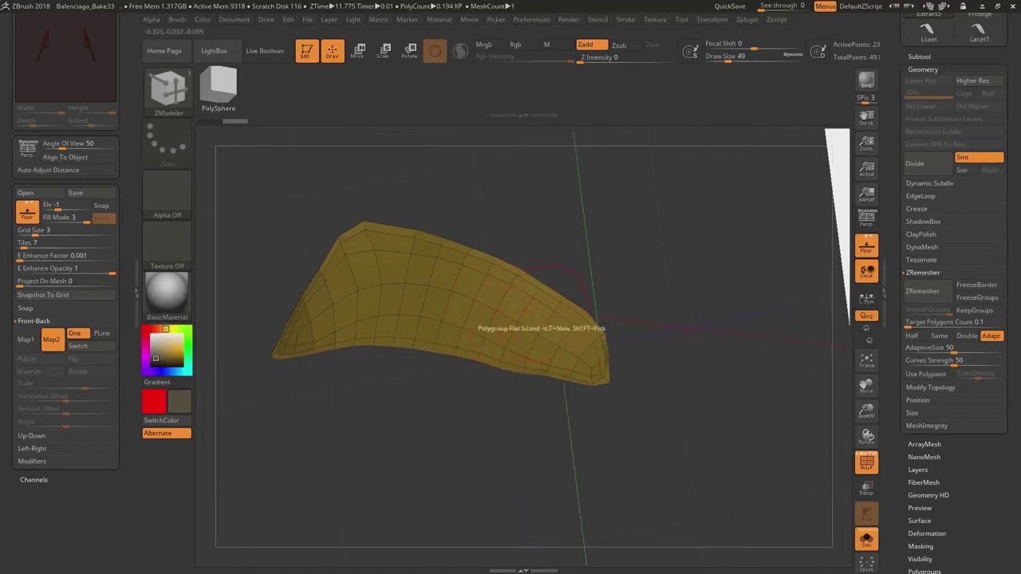
Step: Expand the Modify Topology settings, show the shoe body around the side panel and set the brush draw size to 77
left_click_drag(920, 81, 919, 171)
left_click(930, 478)
left_click(867, 539)
mouse_move(686, 351)
right_mouse_down()
mouse_move(604, 331)
mouse_move(550, 343)
mouse_move(639, 339)
mouse_move(494, 335)
mouse_move(630, 311)
right_mouse_up()
key("b")
left_click(980, 392)
mouse_move(504, 306)
right_mouse_down()
mouse_move(607, 319)
mouse_move(511, 311)
mouse_move(478, 351)
mouse_move(435, 316)
right_mouse_up()
key("s")
left_click_drag(435, 317, 422, 317)
mouse_move(422, 316)
right_mouse_down()
mouse_move(510, 351)
mouse_move(575, 319)
mouse_move(510, 303)
mouse_move(577, 253)
mouse_move(614, 271)
mouse_move(537, 288)
right_mouse_up()
Step: Insert single edge loops along the side panel's borders with ZModeler and isolate the panel
key("b")
key("z")
key("m")
key("space")
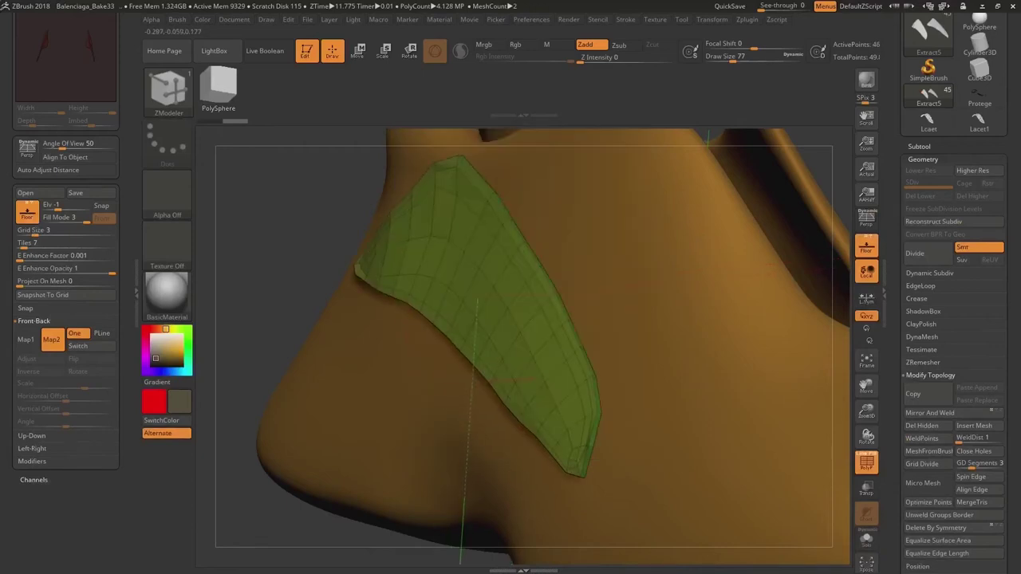
mouse_move(476, 295)
right_mouse_down()
mouse_move(466, 275)
mouse_move(447, 303)
mouse_move(510, 359)
mouse_move(471, 386)
mouse_move(497, 282)
mouse_move(522, 297)
right_mouse_up()
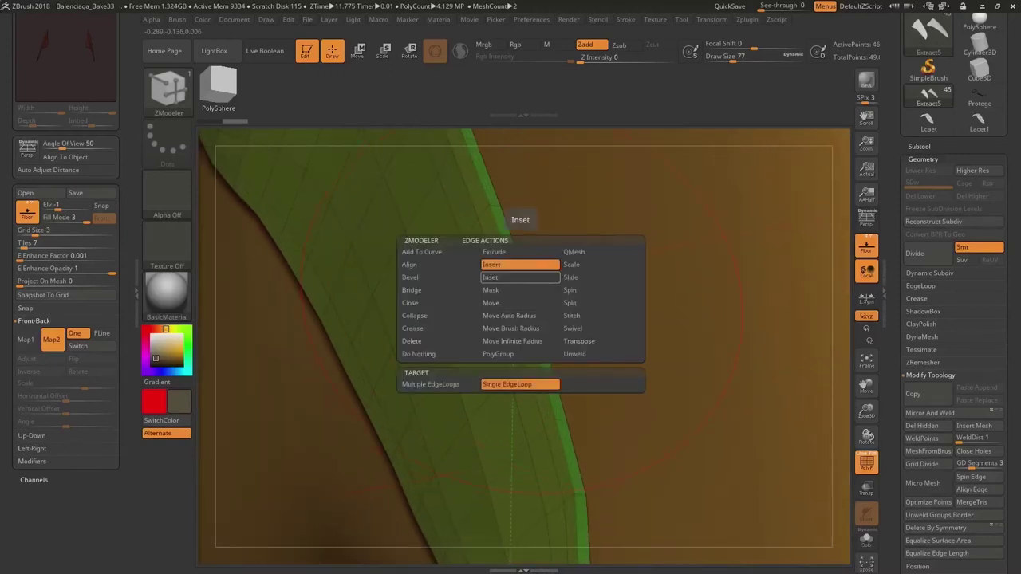
right_click_drag(519, 273, 558, 319)
left_click(866, 539)
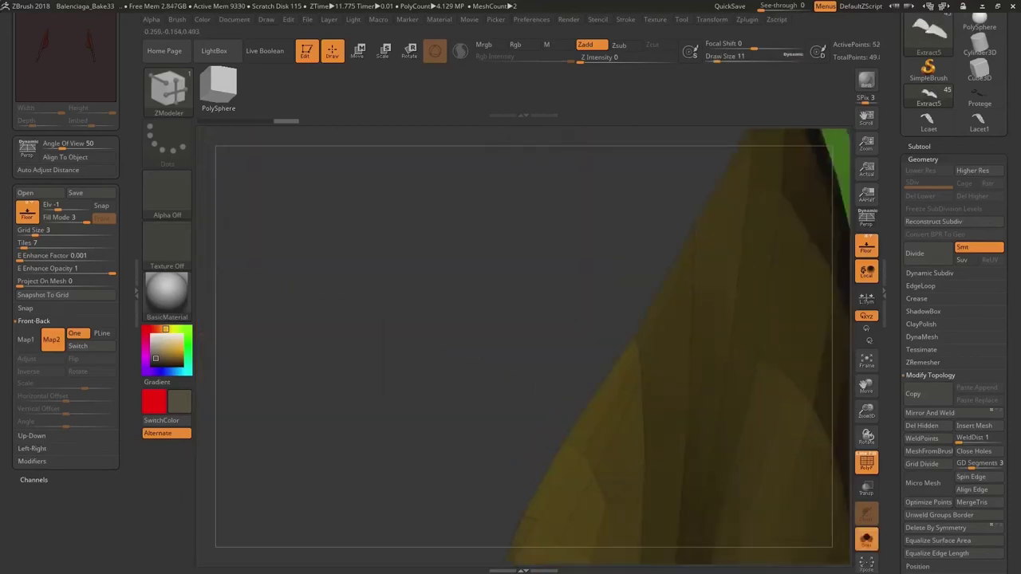
right_click_drag(686, 359, 596, 341)
left_click_drag(595, 338, 542, 343)
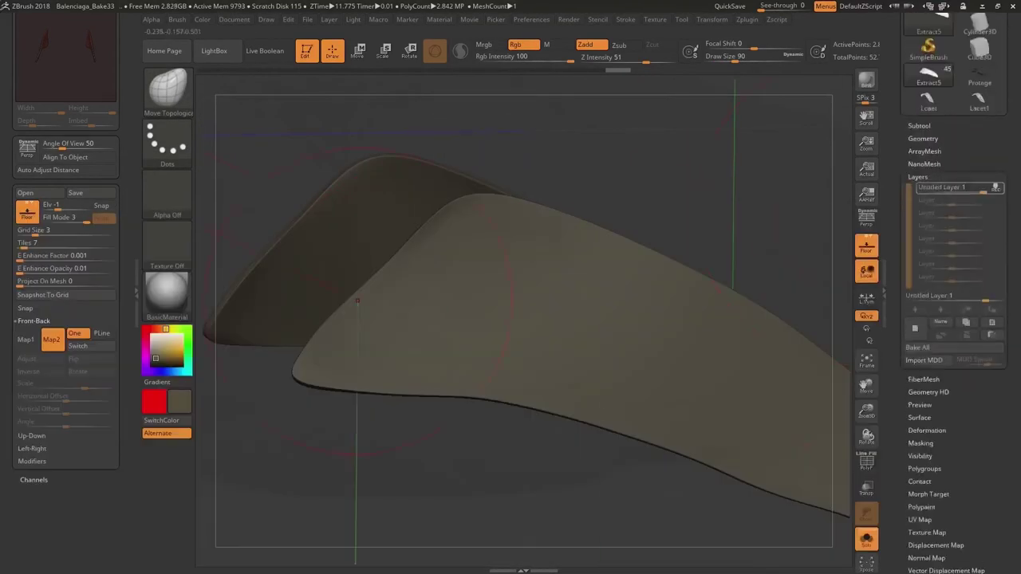
Step: Draw a stitch line around the side panel just inside its edges with the StitchBasic brush, draw size 35 and Z intensity 24
key("b")
left_click(651, 444)
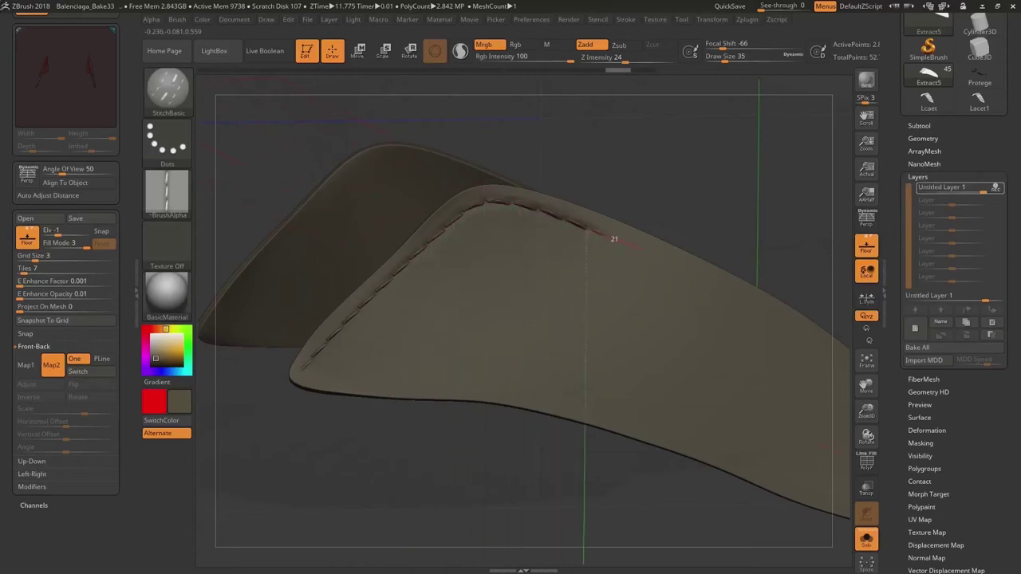
right_click_drag(718, 301, 542, 243, "alt")
left_click_drag(448, 195, 504, 223)
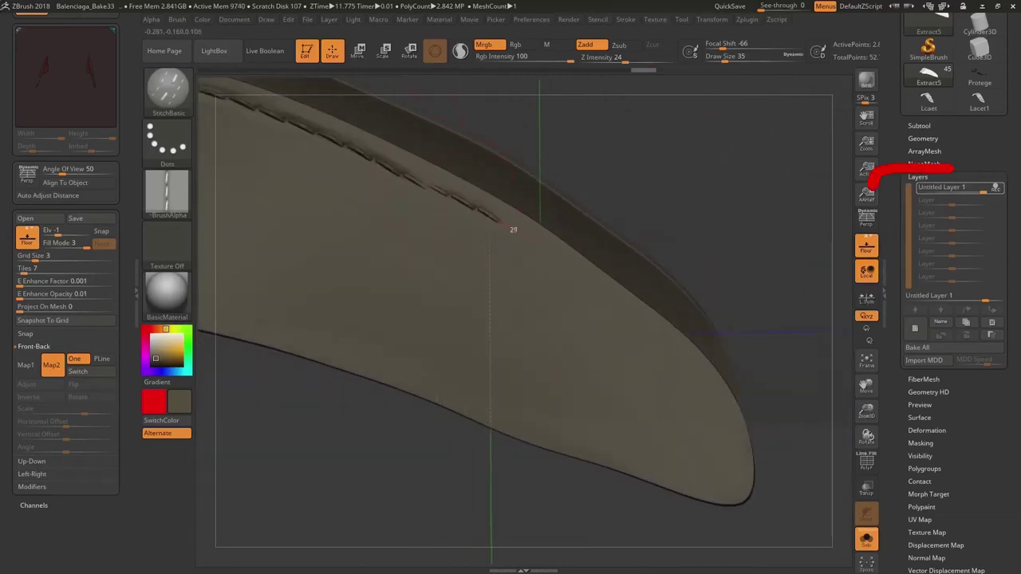
left_click_drag(657, 388, 294, 312)
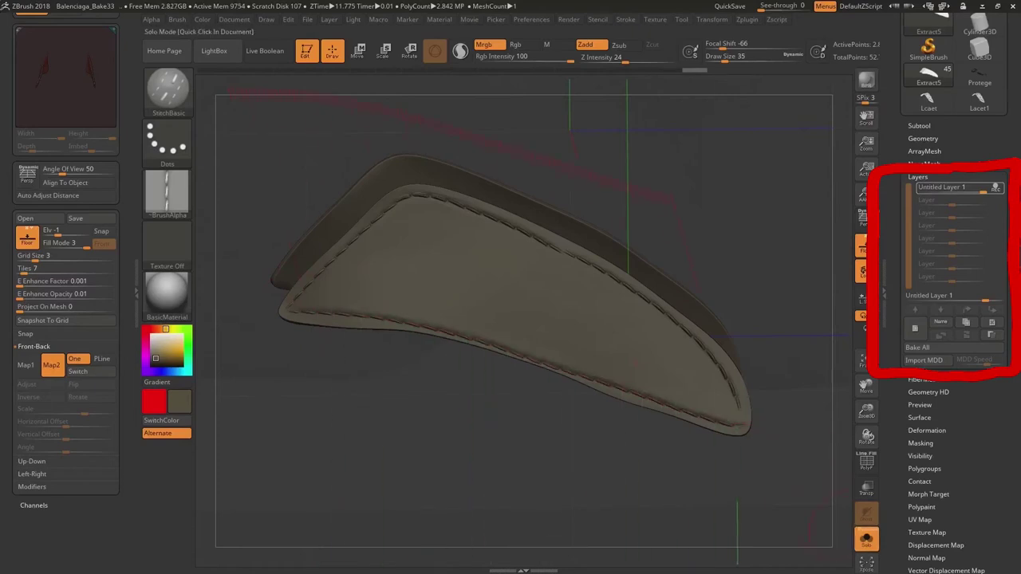
Step: Show the shoe body again, add a new layer to the stitched panel and choose the DamStandard brush
left_click(867, 540)
mouse_move(693, 319)
left_mouse_down()
mouse_move(725, 308)
mouse_move(390, 292)
mouse_move(678, 319)
left_mouse_up()
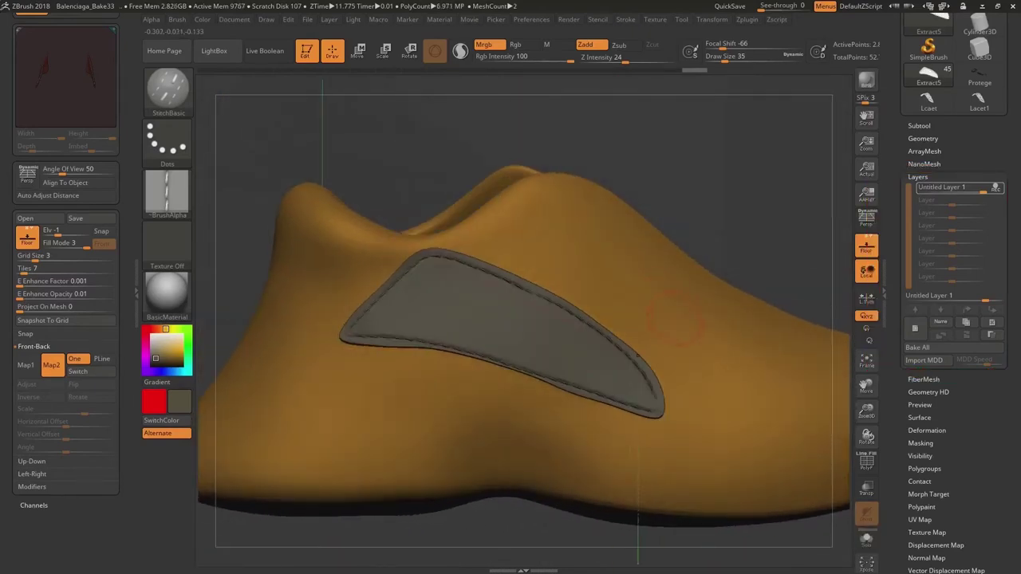
right_click_drag(669, 338, 668, 351)
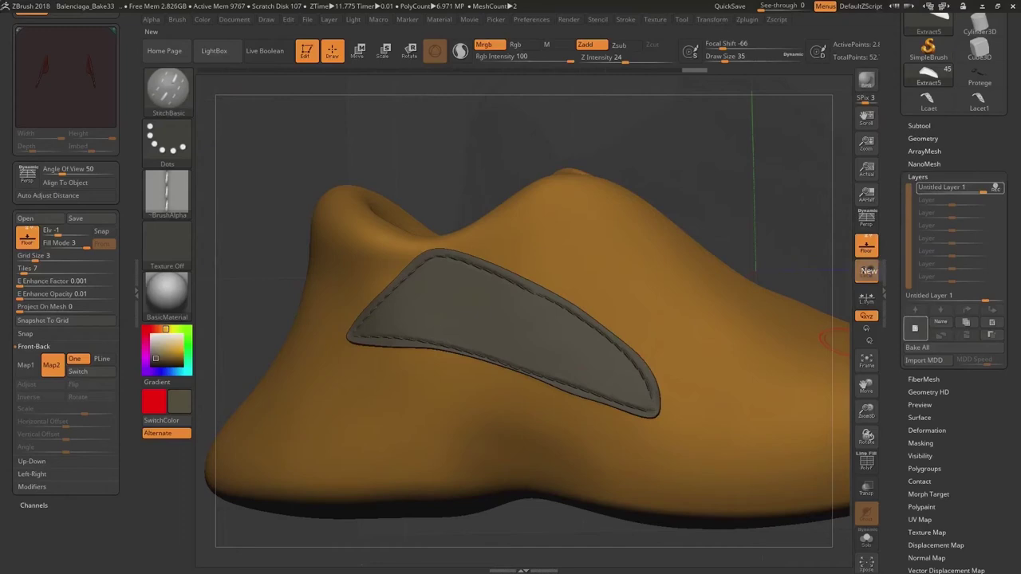
left_click(915, 328)
right_click_drag(471, 279, 452, 327, "ctrl")
key("b")
key("d")
key("s")
key("space")
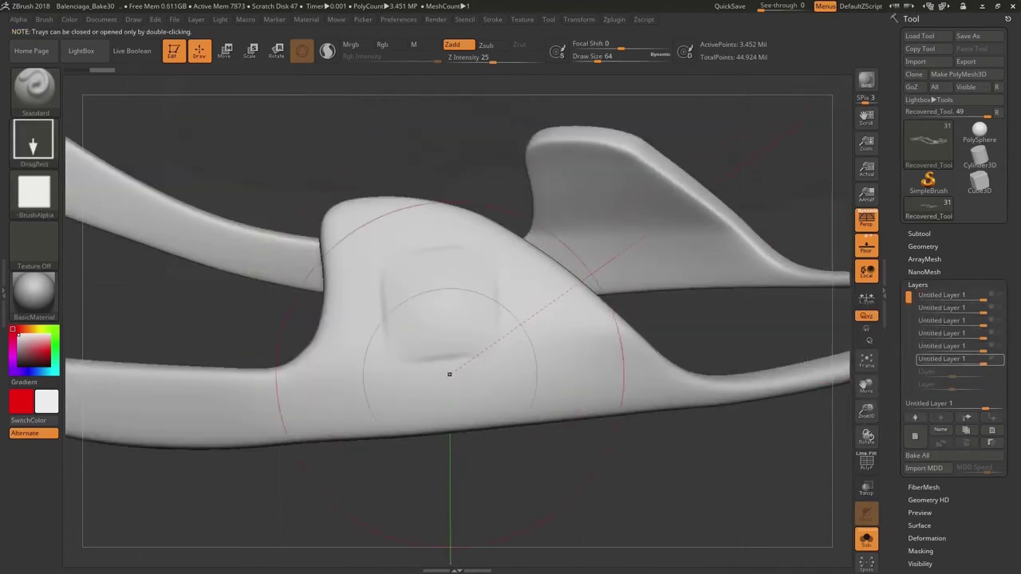
Step: Undo the soft square stamp and stamp two sharp raised squares low on the sole trim with DragRect, focal shift -100 and draw size 22
right_click_drag(449, 374, 387, 249)
key("ctrl+z")
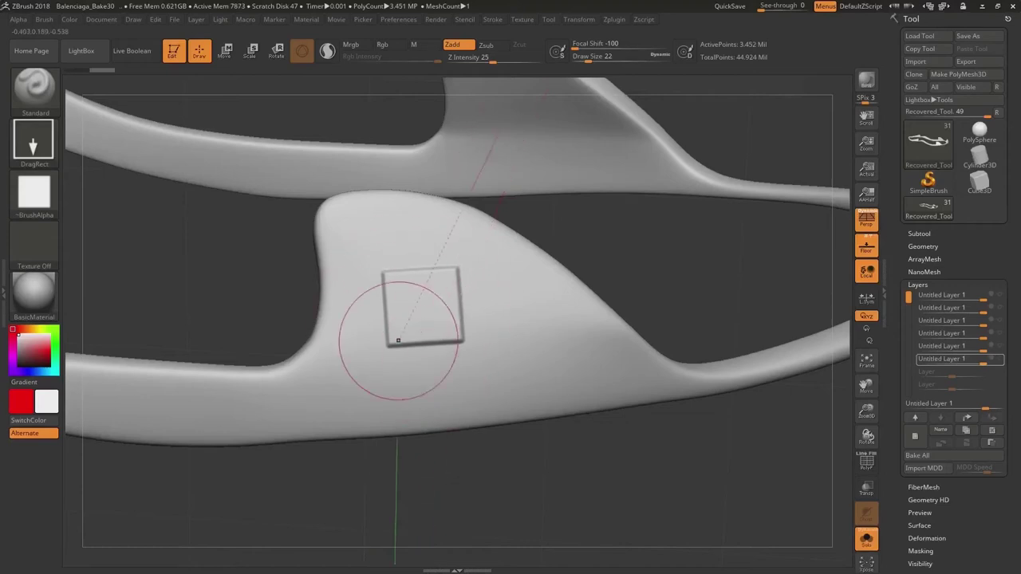
right_click_drag(457, 336, 402, 309)
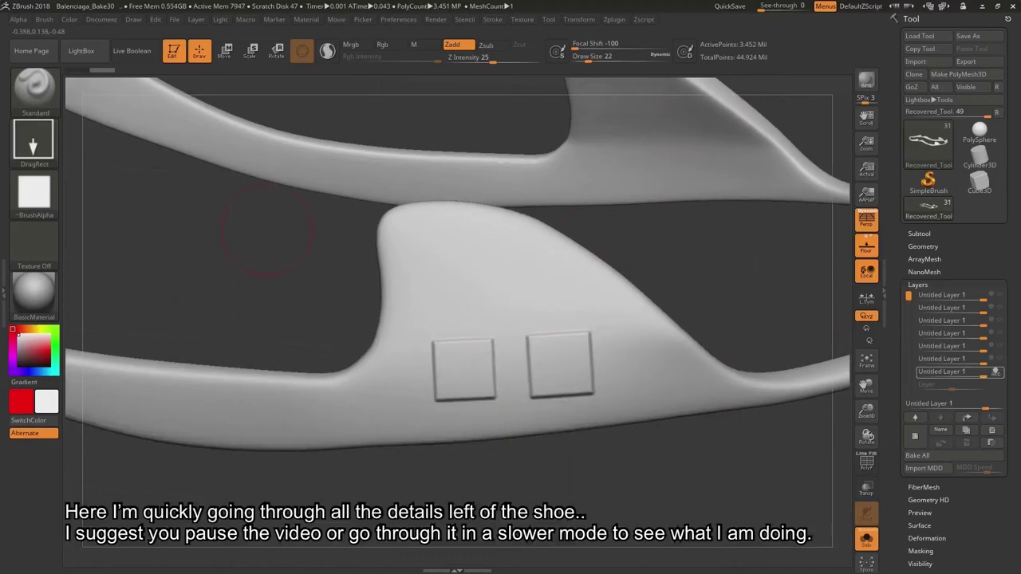
Step: Select the MaskPen brush for masking and set its stroke to DragRect
left_click(36, 86)
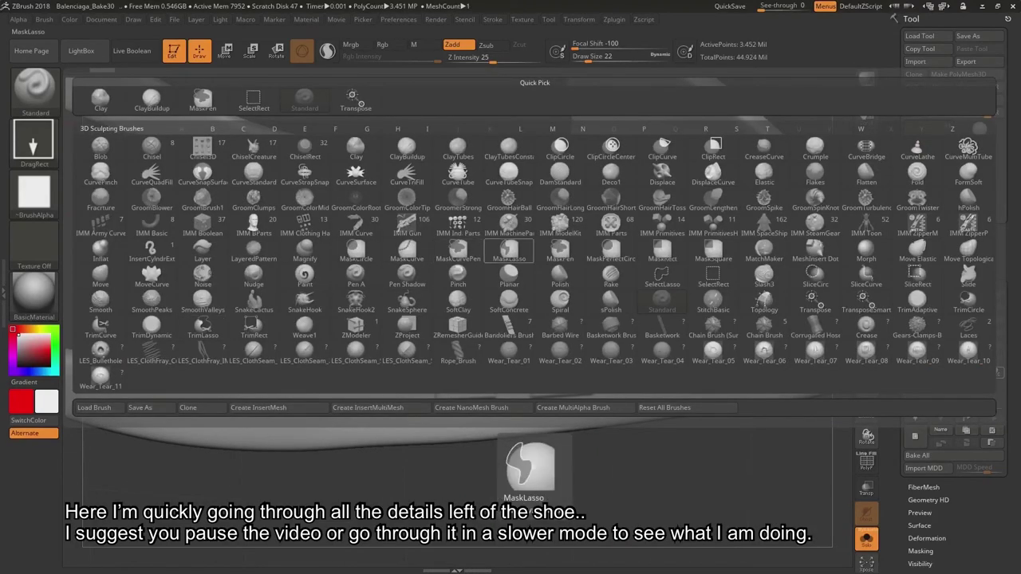
left_click(254, 177)
left_click(34, 140)
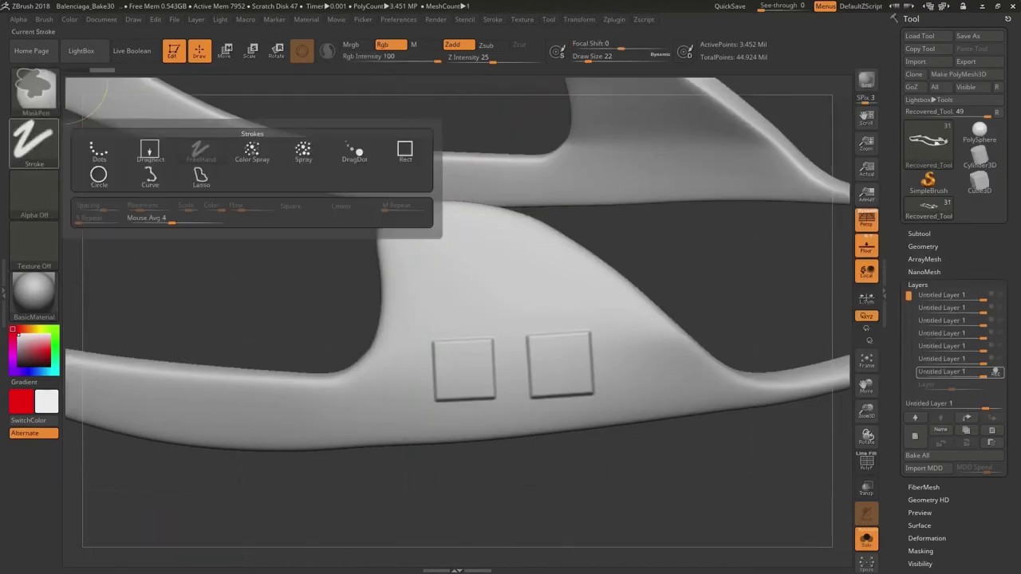
Step: Import the hole PSD from D:\ProjetPerso\3D.Survivor\Shoe\Alpha as an alpha
left_click(34, 191)
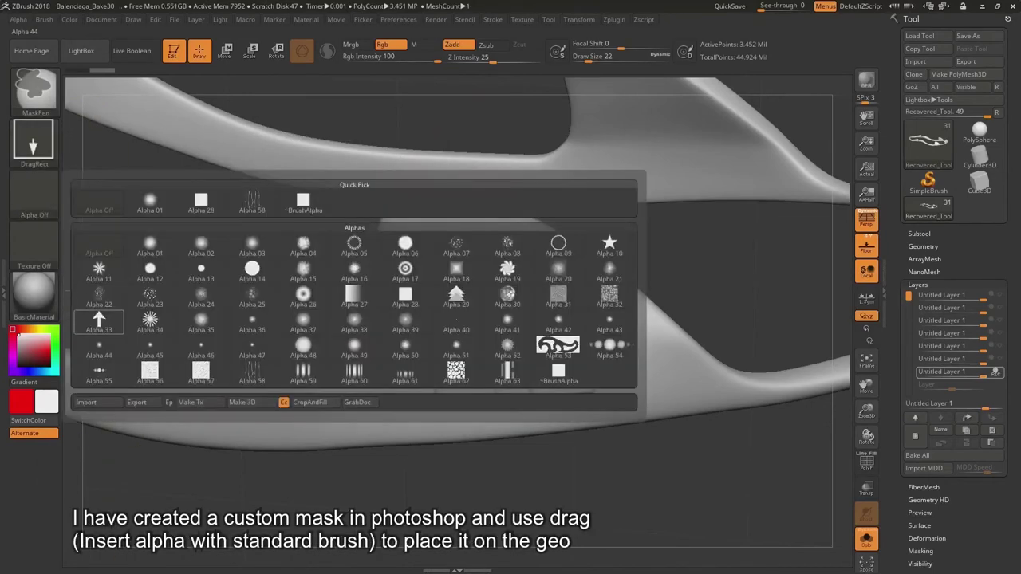
left_click(94, 403)
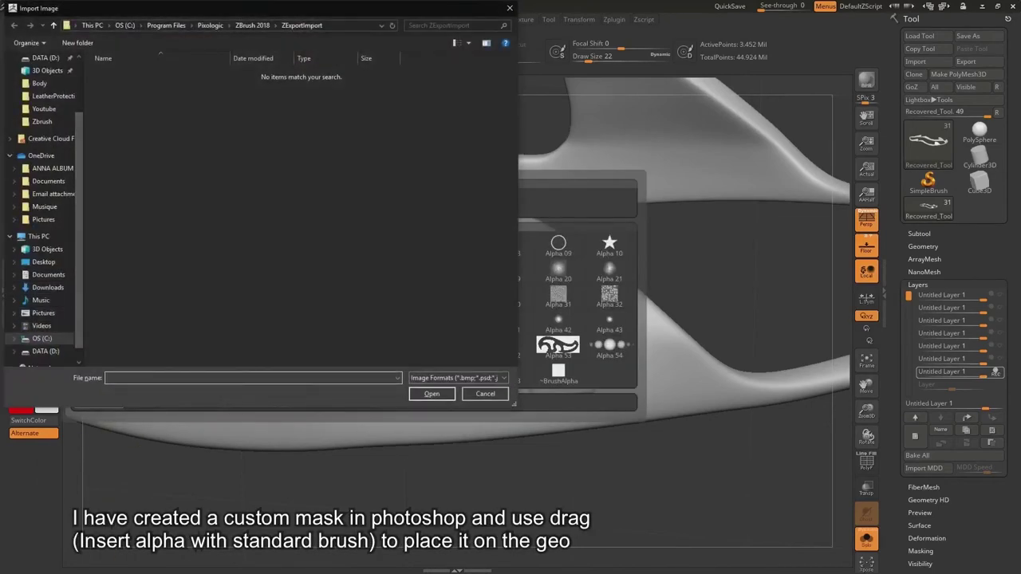
left_click(45, 350)
double_click(303, 85)
double_click(484, 86)
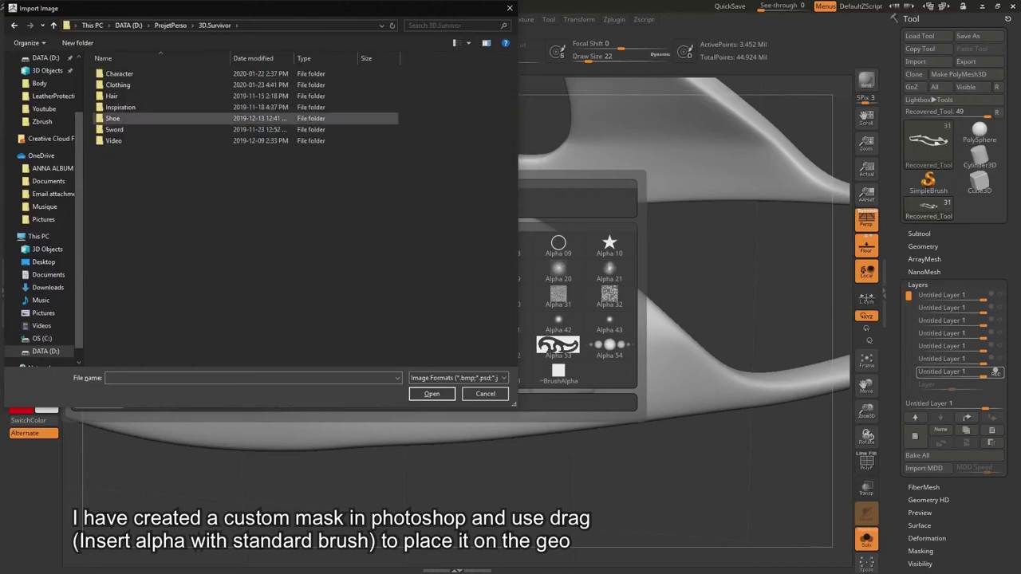
double_click(199, 119)
double_click(115, 74)
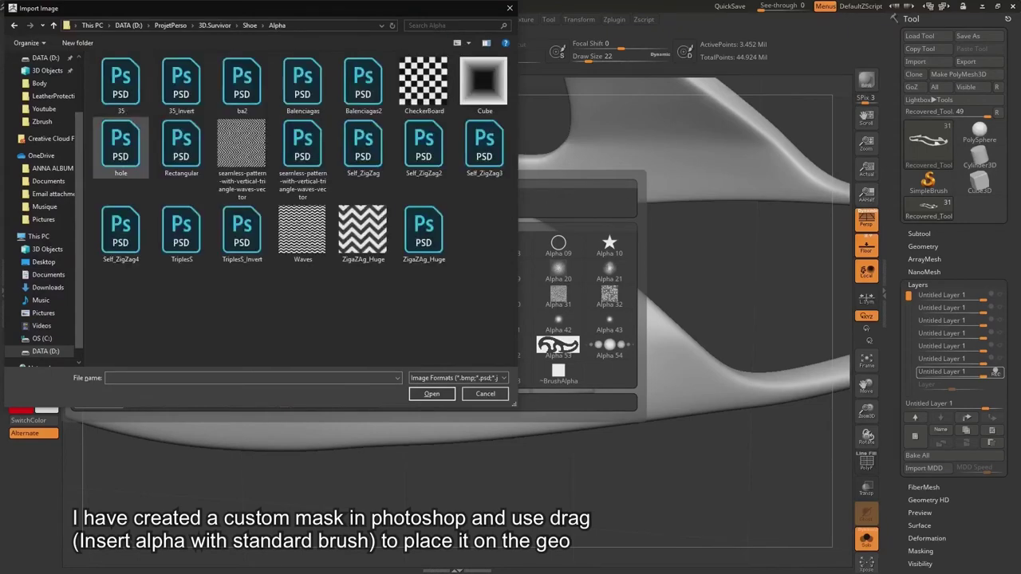
left_click(120, 148)
double_click(121, 148)
Step: Mask a curved strip above the two raised squares using the imported hole alpha
left_click(33, 192)
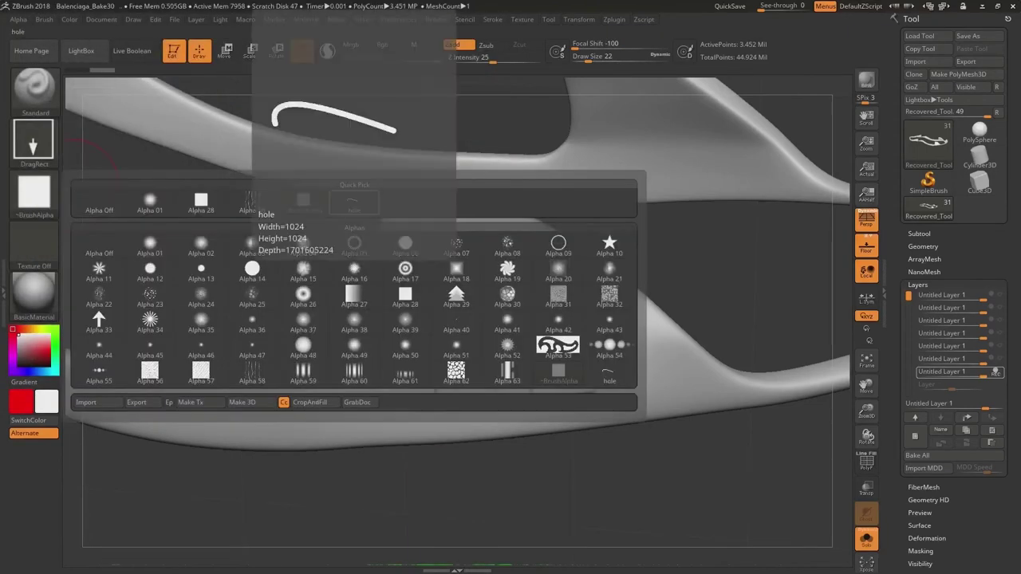
left_click(353, 199)
left_click_drag(481, 211, 450, 313, "ctrl")
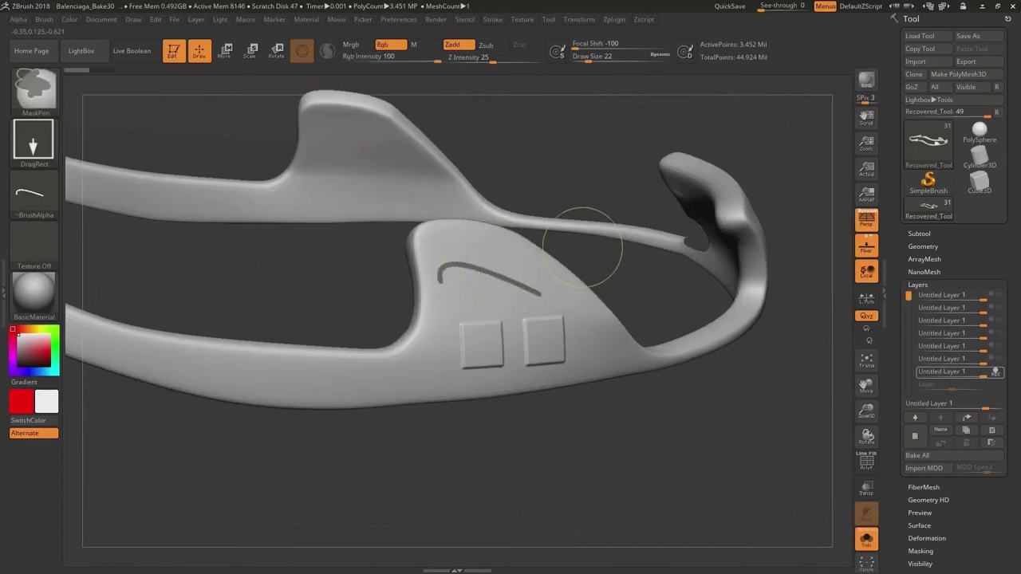
Step: Invert the mask, engrave the curved strip into the sole trim with a deformation and show the whole shoe again
left_click(583, 248, "ctrl")
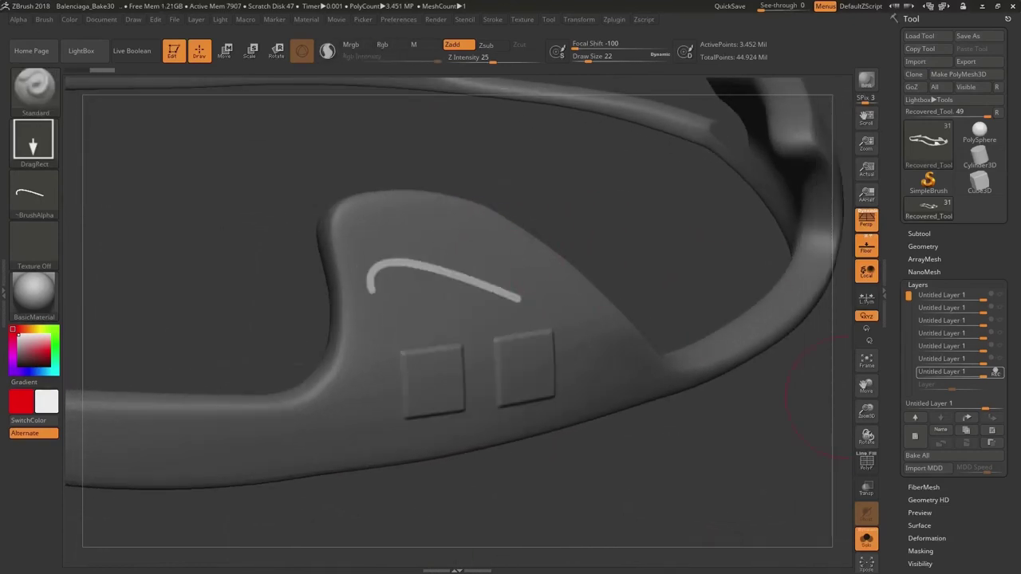
left_click(846, 397, "ctrl")
left_click_drag(973, 510, 973, 303)
left_click(920, 344)
left_click(979, 165)
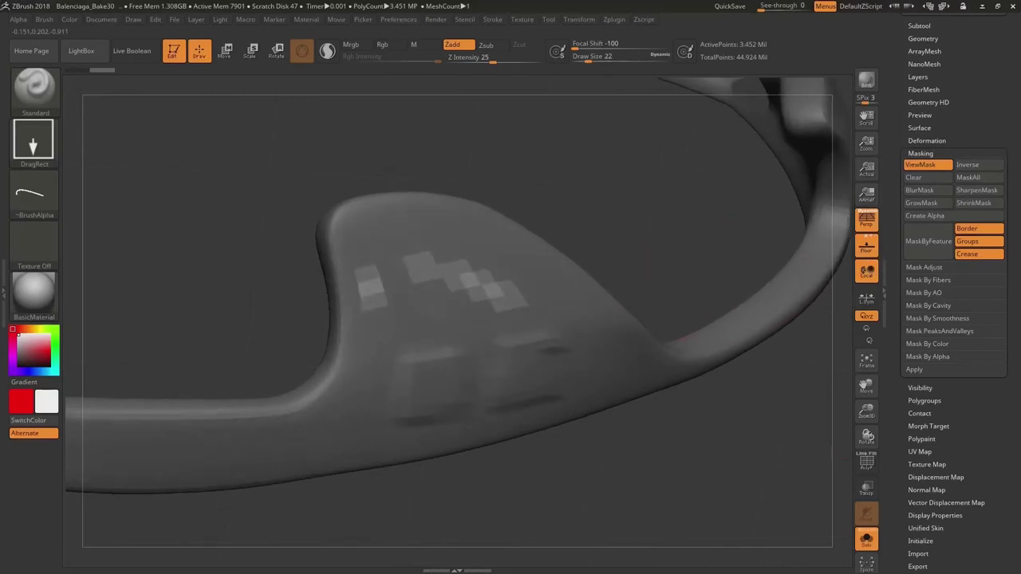
left_click(927, 140)
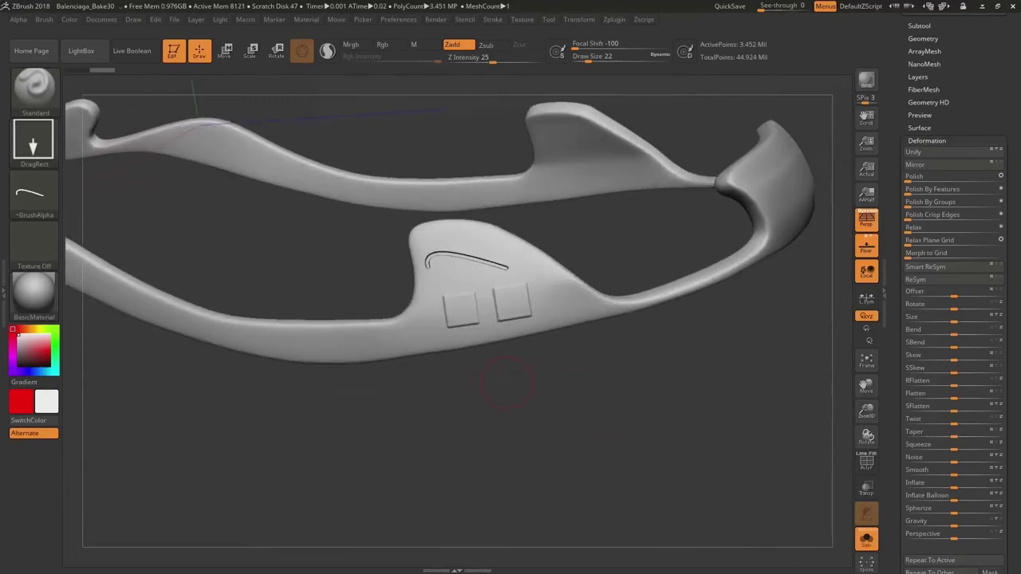
left_click(867, 540)
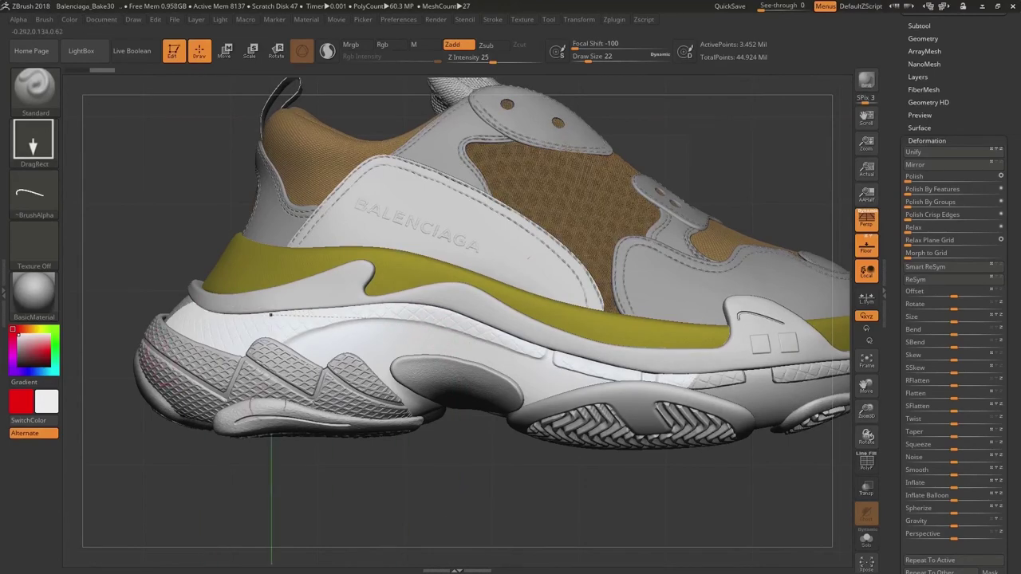
Step: Isolate the sole base with the Draw settings docked, and show the reference image by setting Enhance Opacity to 0.78948
left_click(524, 335, "alt")
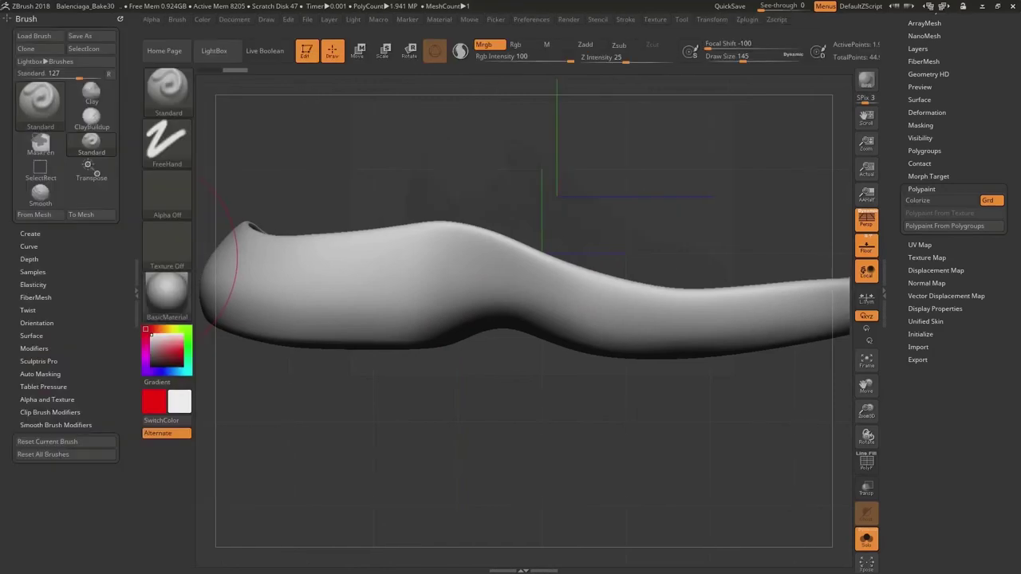
mouse_move(266, 19)
left_click_drag(261, 30, 67, 359)
left_click_drag(126, 447, 126, 151)
mouse_move(20, 453)
left_mouse_down()
mouse_move(114, 453)
mouse_move(18, 453)
left_mouse_up()
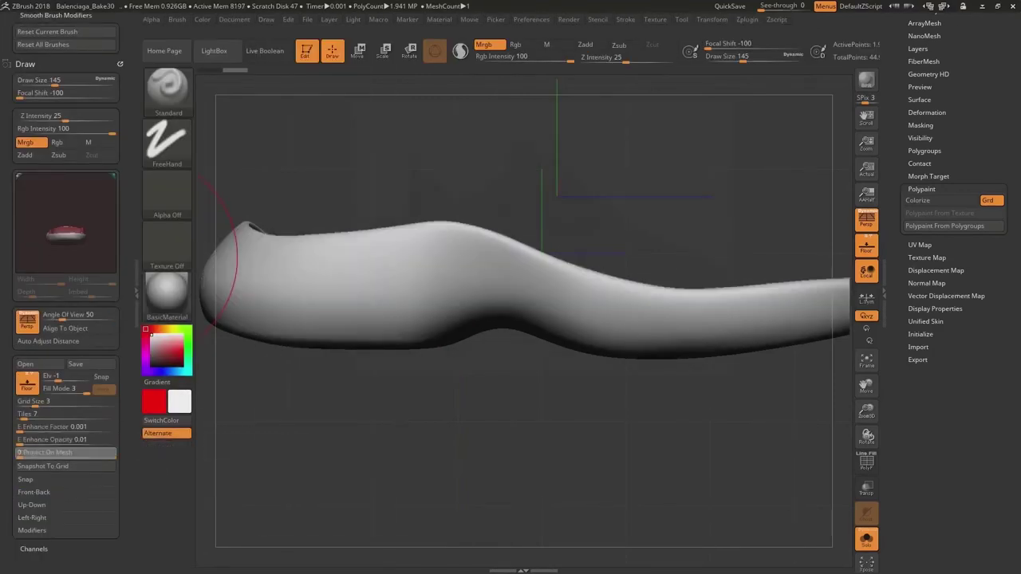
Step: Select the MaskLasso brush and mask a wavy band along the upper edge of the sole base's heel half
key("b")
key("m")
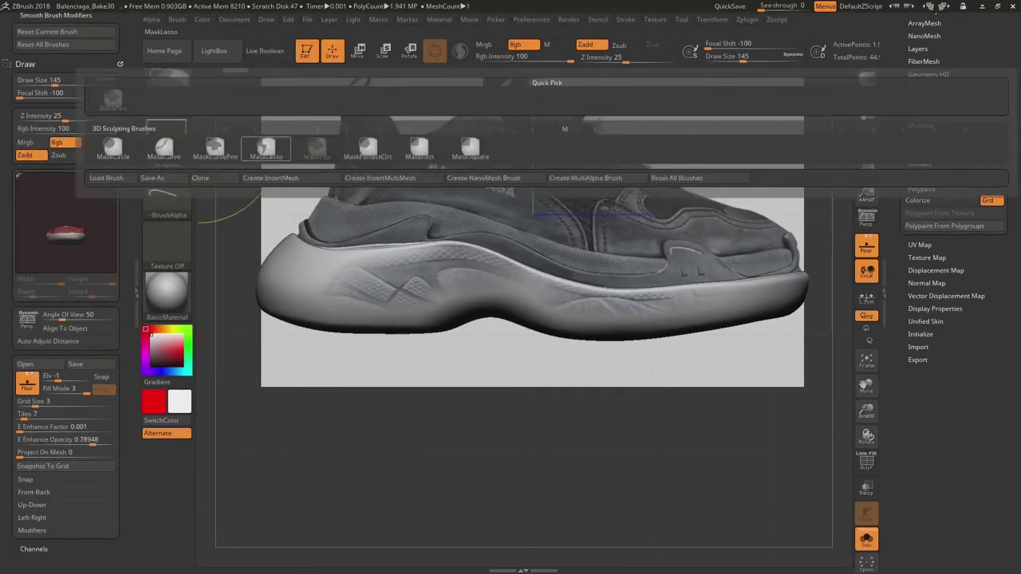
key("l")
left_click_drag(269, 228, 422, 194, "ctrl")
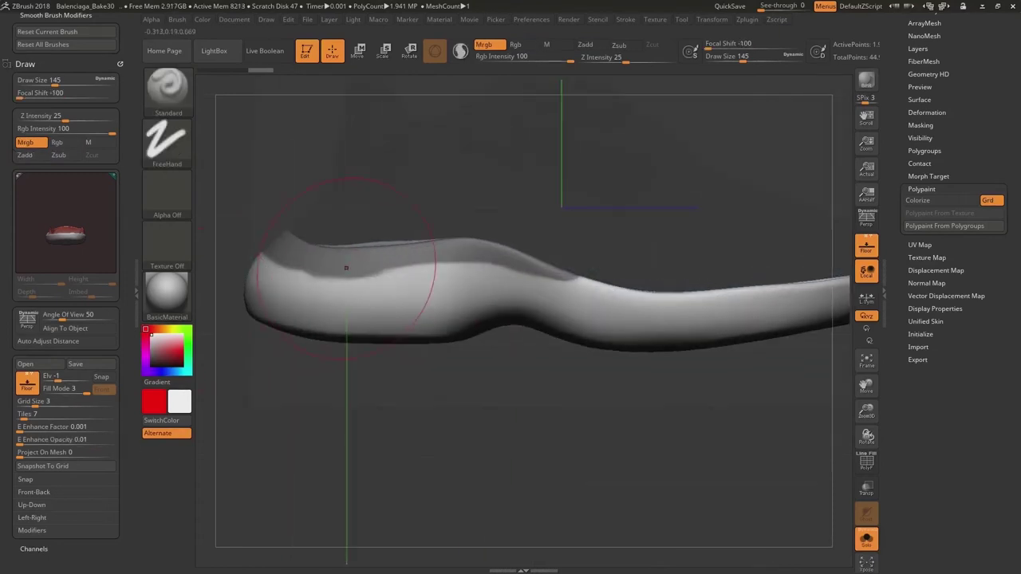
mouse_move(253, 245)
left_mouse_down("ctrl")
mouse_move(581, 384)
mouse_move(259, 262)
left_mouse_up("ctrl")
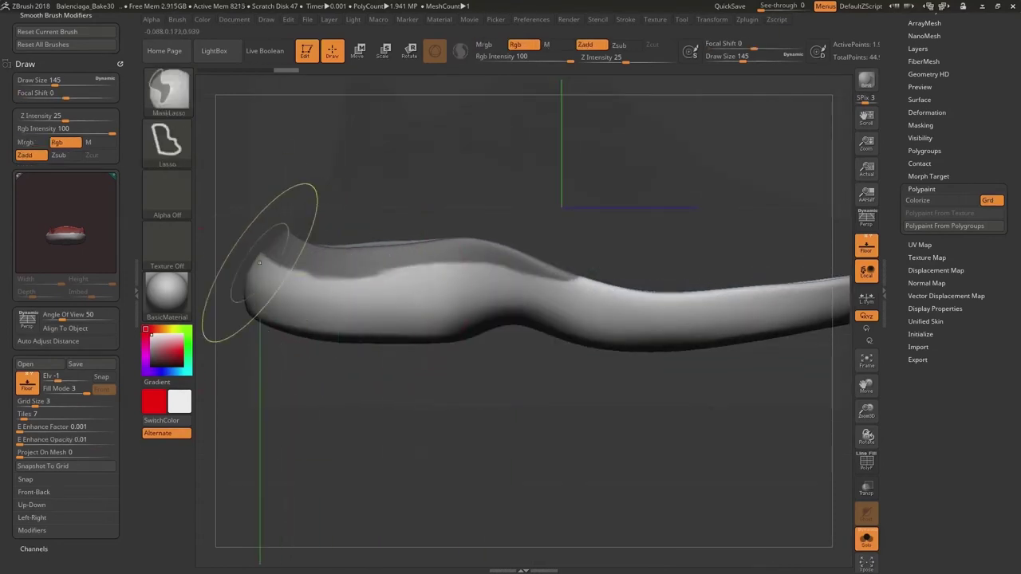
Step: Refine the lower edge of the band mask from the heel to its pointed front tip and invert the mask
left_click_drag(426, 260, 267, 253, "ctrl+alt")
right_click_drag(273, 245, 275, 292, "ctrl")
mouse_move(247, 244)
left_mouse_down("ctrl+alt")
mouse_move(413, 278)
mouse_move(228, 261)
left_mouse_up("ctrl+alt")
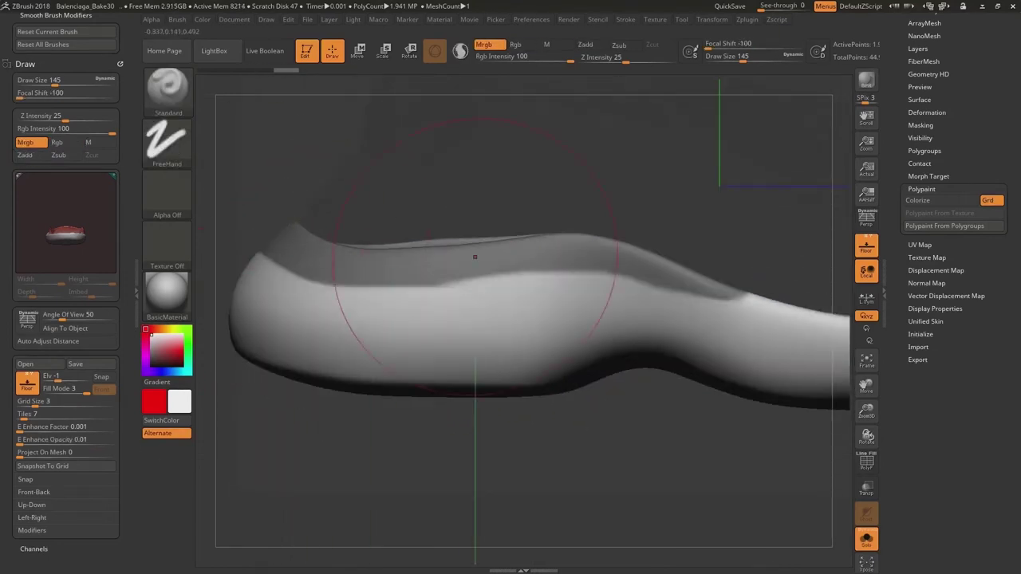
mouse_move(637, 273)
left_mouse_down("ctrl+alt")
mouse_move(820, 256)
mouse_move(807, 254)
left_mouse_up("ctrl+alt")
mouse_move(749, 227)
right_mouse_down("ctrl")
mouse_move(745, 209)
mouse_move(740, 243)
mouse_move(705, 238)
right_mouse_up("ctrl")
left_click_drag(895, 151, 895, 206)
left_click(921, 243)
mouse_move(426, 275)
right_mouse_down("alt")
mouse_move(460, 263)
mouse_move(460, 245)
right_mouse_up("alt")
mouse_move(494, 266)
left_mouse_down("ctrl+alt")
mouse_move(614, 390)
mouse_move(419, 267)
left_mouse_up("ctrl+alt")
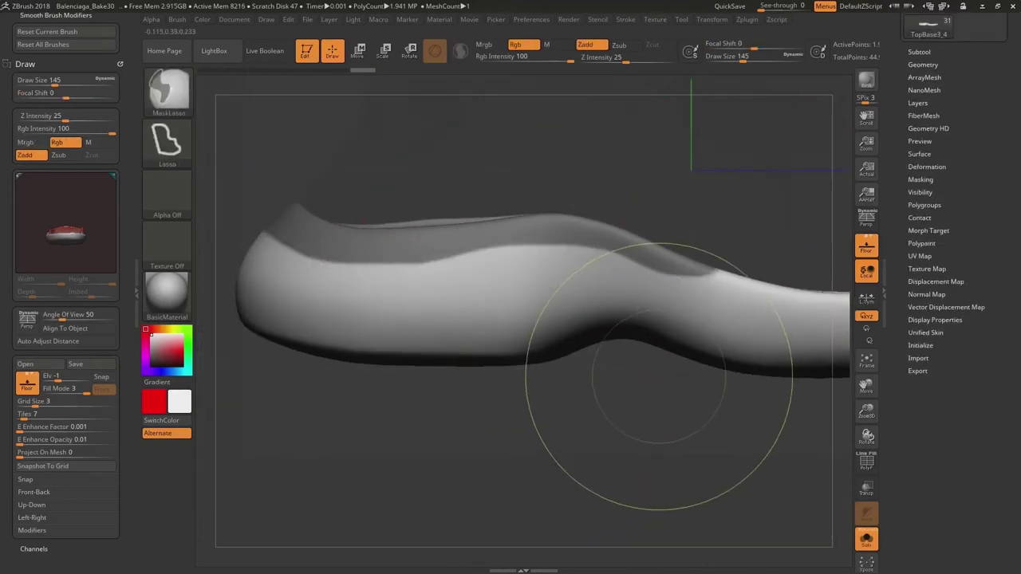
left_click(646, 195, "ctrl")
Step: Try to inflate the unmasked band by 2 with the Inflate deformation
left_click(926, 167)
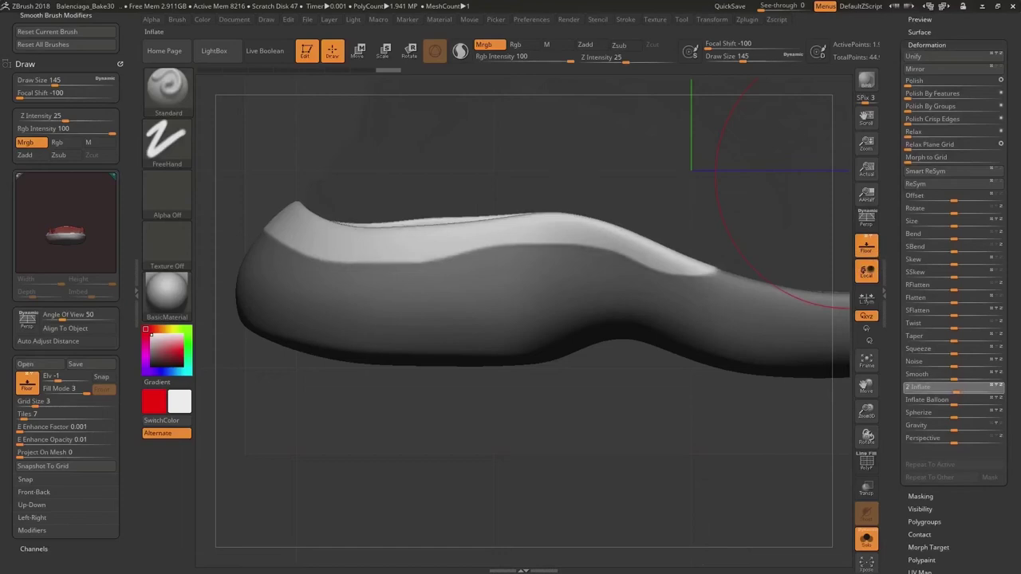
left_click_drag(957, 389, 959, 389)
left_click_drag(742, 422, 713, 407, "ctrl")
right_click_drag(582, 275, 613, 293, "alt")
right_click_drag(614, 293, 615, 296, "ctrl")
key("ctrl+z")
key("ctrl+i")
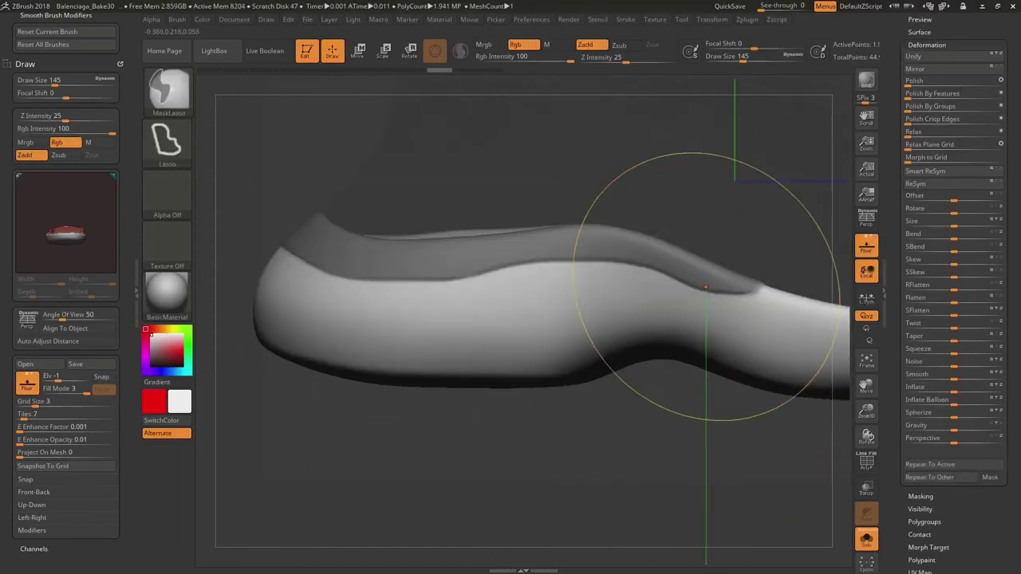
key("ctrl+z")
key("ctrl+z")
Step: Sharpen the mask and raise the unmasked upper band slightly from the sole base with the Inflate deformation
left_click_drag(1009, 216, 1009, 430)
left_click(921, 382)
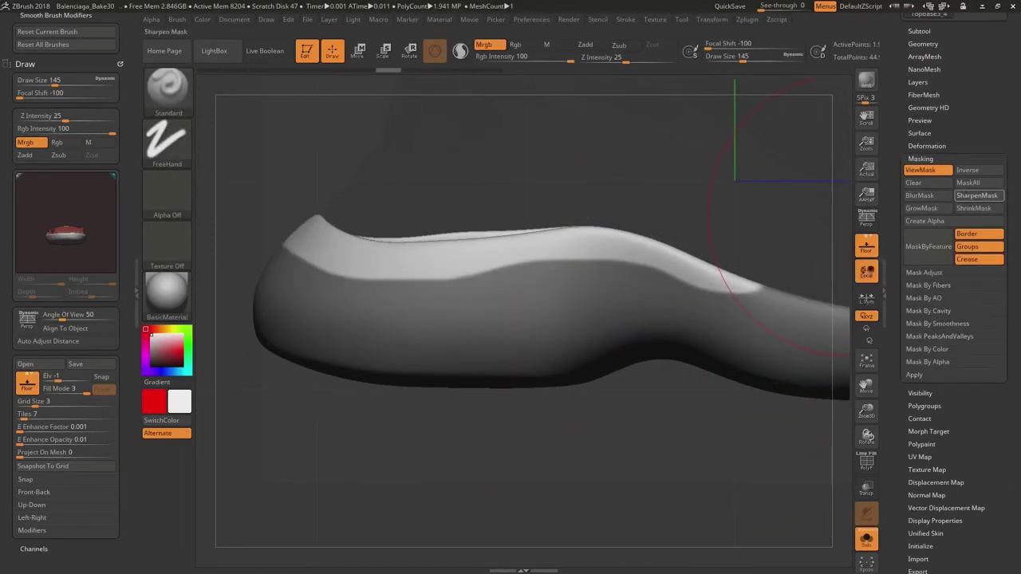
left_click(927, 146)
left_click_drag(956, 488, 957, 488)
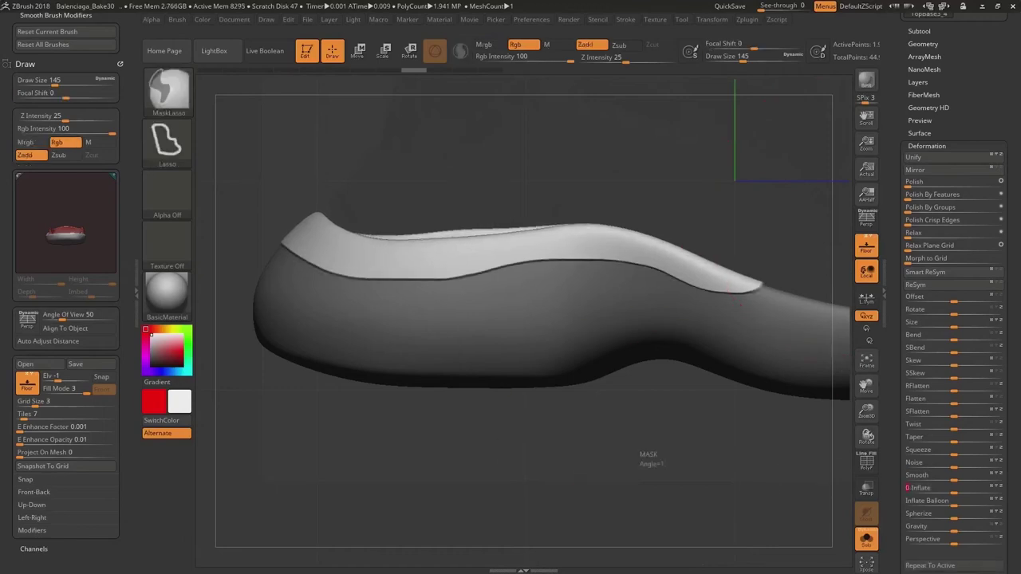
left_click_drag(644, 453, 685, 442, "ctrl")
key("ctrl+z")
key("ctrl+z")
left_click_drag(954, 488, 957, 488)
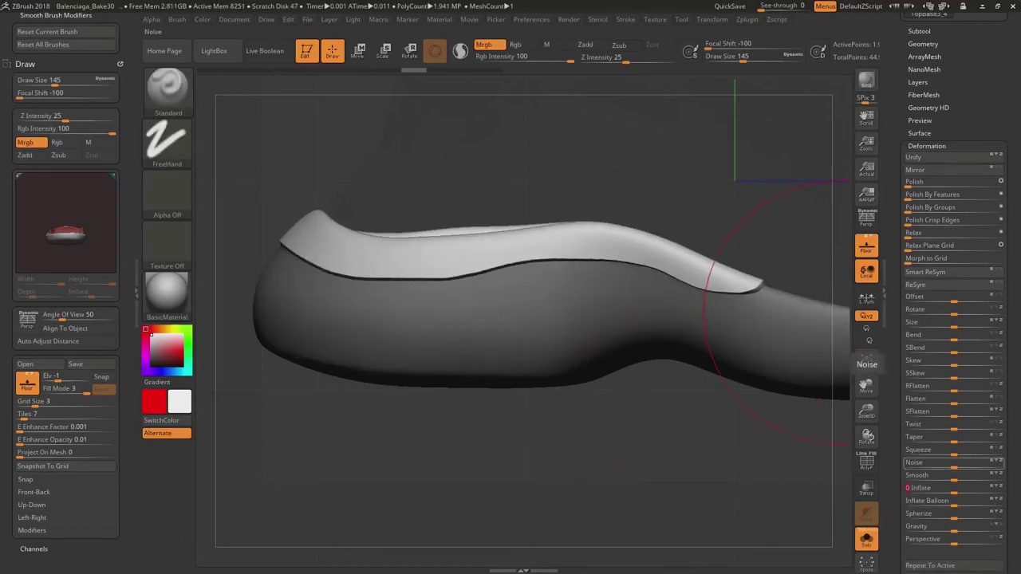
left_click_drag(494, 432, 527, 418, "ctrl")
left_click_drag(539, 413, 598, 510)
key("ctrl+z")
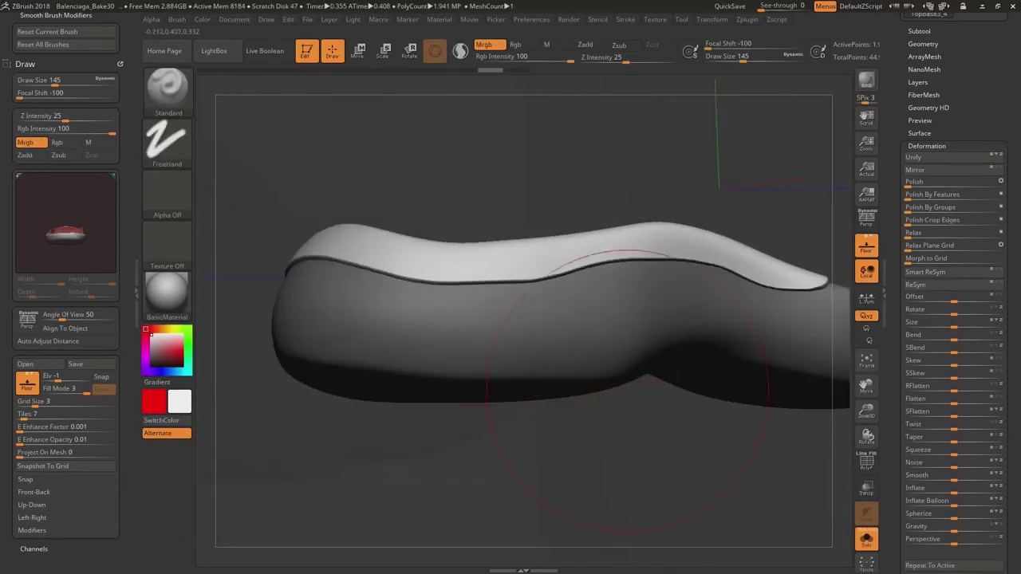
Step: Add a new layer to the sole base and leave it in recording mode
left_click_drag(627, 387, 686, 375, "shift")
left_click(922, 44)
left_click(923, 44)
left_click(917, 82)
left_click(995, 182)
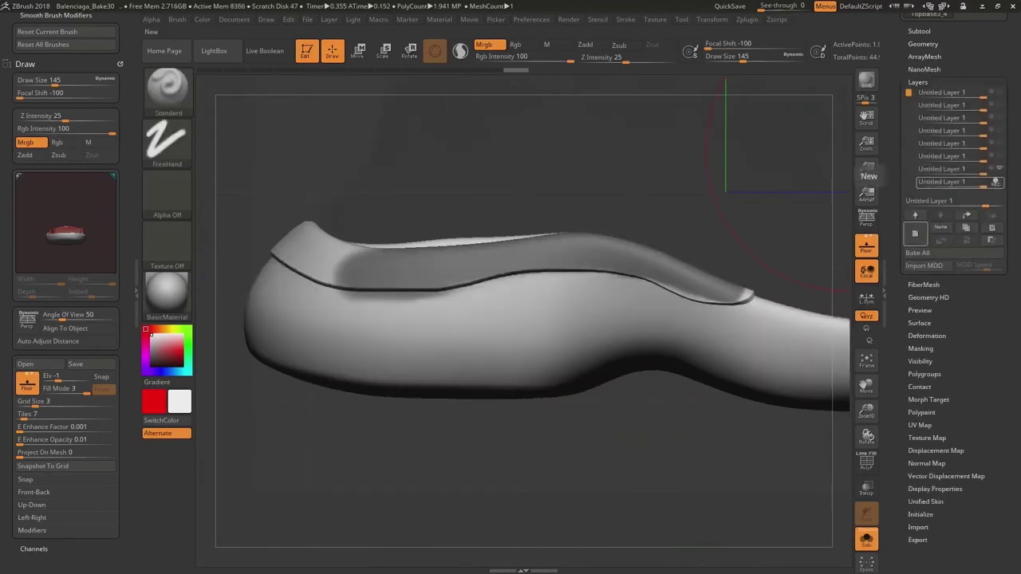
Step: Try masking the toe end of the sole base with the lasso
mouse_move(622, 435)
left_mouse_down("ctrl")
mouse_move(656, 423)
mouse_move(630, 407)
left_mouse_up("ctrl")
mouse_move(587, 272)
right_mouse_down("ctrl")
mouse_move(596, 289)
mouse_move(554, 234)
mouse_move(551, 211)
right_mouse_up("ctrl")
left_click_drag(700, 334, 712, 260, "ctrl")
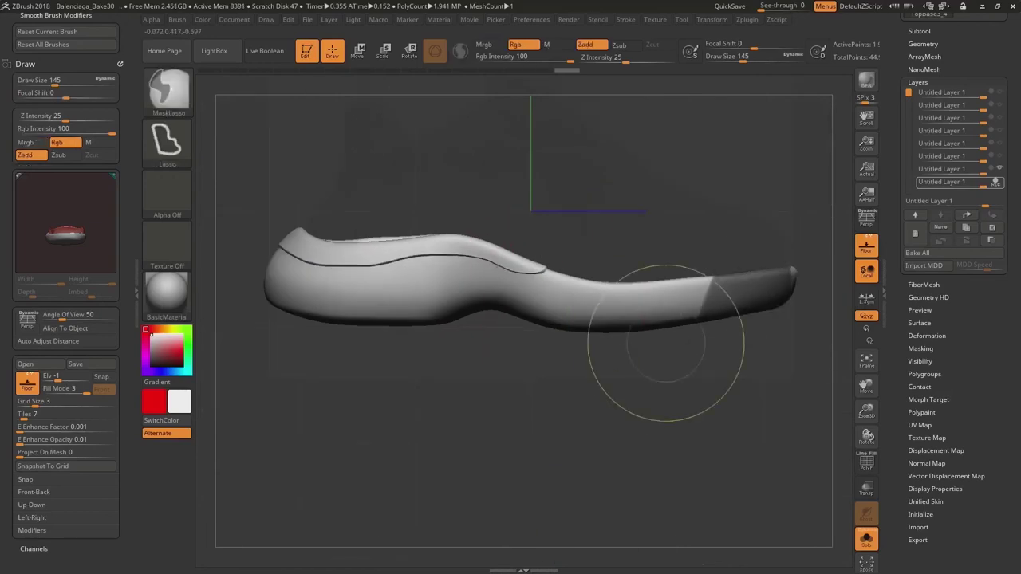
mouse_move(594, 379)
left_mouse_down("ctrl")
mouse_move(547, 271)
mouse_move(318, 266)
mouse_move(594, 392)
left_mouse_up("ctrl")
Step: Mask the sole base below the raised band with the lasso, cleaning up the mask around the band's tip and heel
right_click_drag(496, 254, 492, 287, "ctrl")
left_click_drag(735, 247, 668, 262, "ctrl")
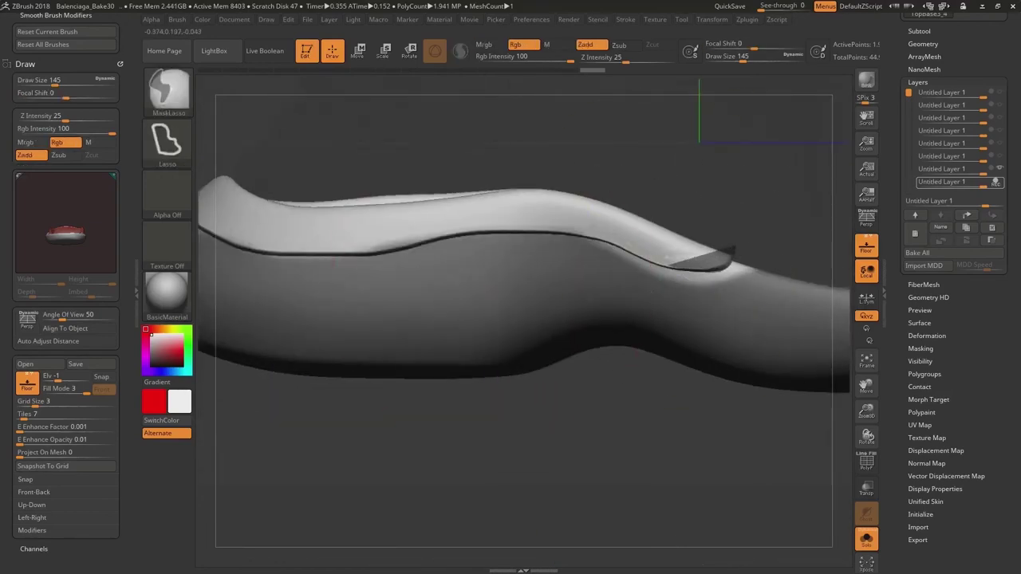
right_click_drag(478, 251, 695, 263, "alt")
mouse_move(391, 226)
left_mouse_down("ctrl")
mouse_move(471, 358)
mouse_move(407, 287)
left_mouse_up("ctrl")
mouse_move(401, 221)
left_mouse_down("ctrl")
mouse_move(238, 249)
mouse_move(319, 219)
left_mouse_up("ctrl")
mouse_move(386, 204)
left_mouse_down("ctrl+alt")
mouse_move(550, 261)
mouse_move(391, 199)
left_mouse_up("ctrl+alt")
right_click_drag(408, 171, 307, 192, "alt")
right_click_drag(307, 192, 305, 164, "ctrl")
right_click_drag(495, 208, 495, 255, "ctrl")
left_click_drag(637, 213, 479, 175, "ctrl+alt")
mouse_move(845, 259)
right_mouse_down("alt")
mouse_move(764, 268)
mouse_move(764, 240)
right_mouse_up("alt")
Step: Add surface noise to the unmasked band and load a net-pattern preset from the LightBox NoiseMakers
left_click(918, 82)
left_click(919, 133)
left_click(915, 145)
right_click_drag(758, 191, 335, 191)
left_click(952, 170)
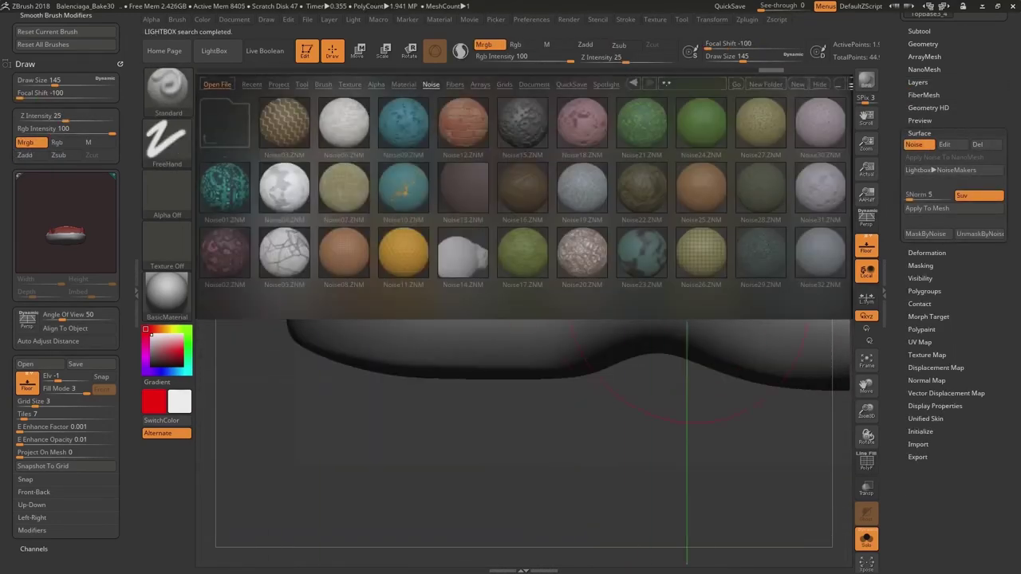
left_click_drag(687, 200, 494, 199)
left_click(213, 51)
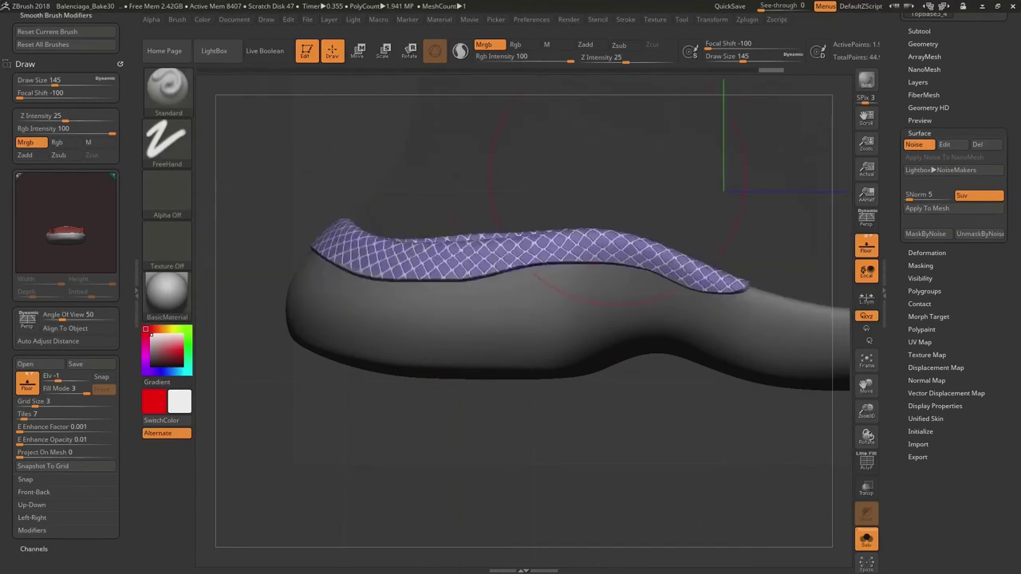
Step: Edit the band's net noise, setting Plugin Scale to 0.01027 and Noise Scale to 0.81795
right_click_drag(558, 191, 526, 191)
left_click(944, 145)
left_click_drag(766, 415, 606, 415)
left_click_drag(686, 414, 758, 488, "alt")
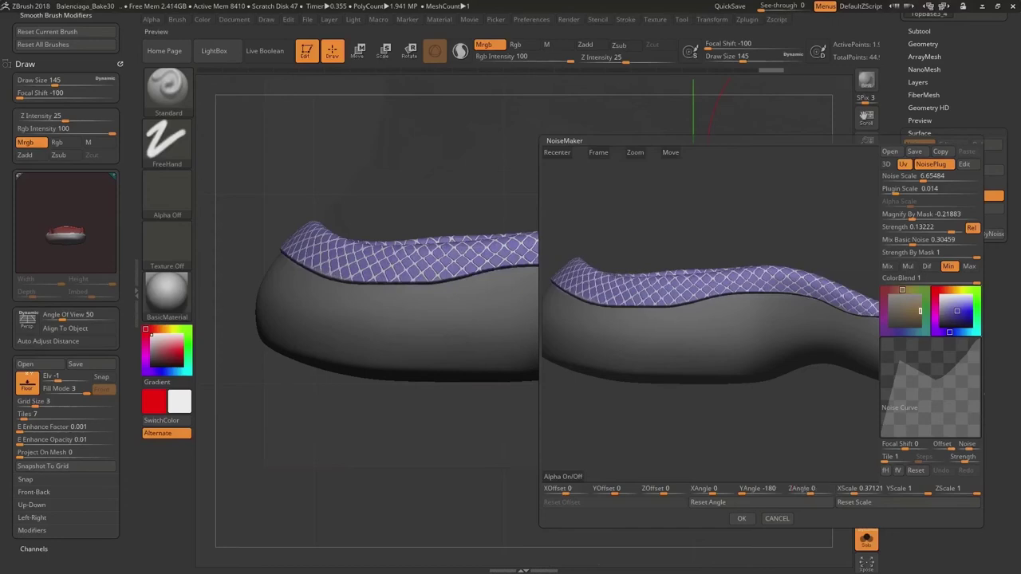
left_click_drag(895, 190, 903, 191)
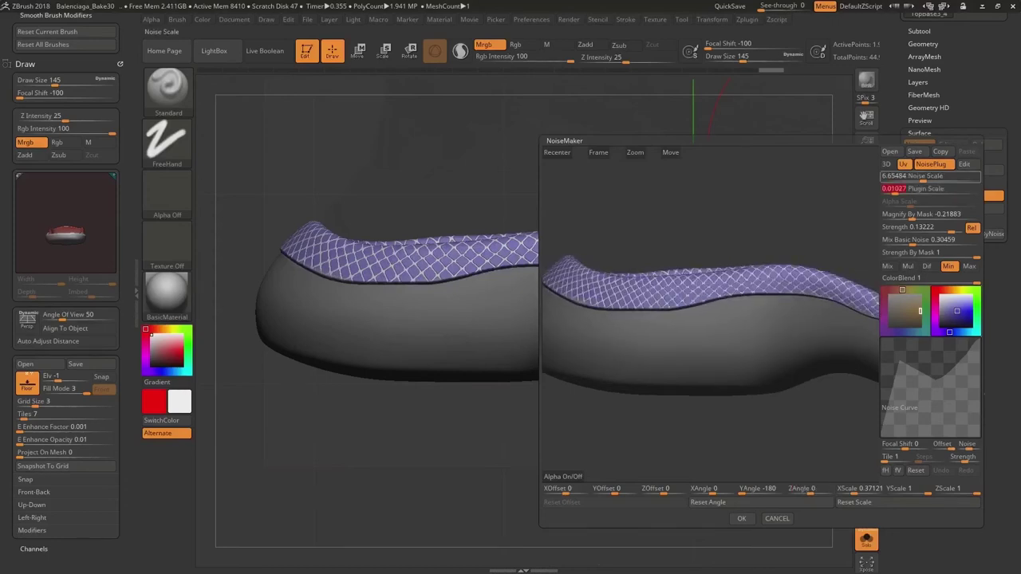
left_click_drag(718, 431, 766, 470, "alt")
left_click_drag(887, 178, 894, 178)
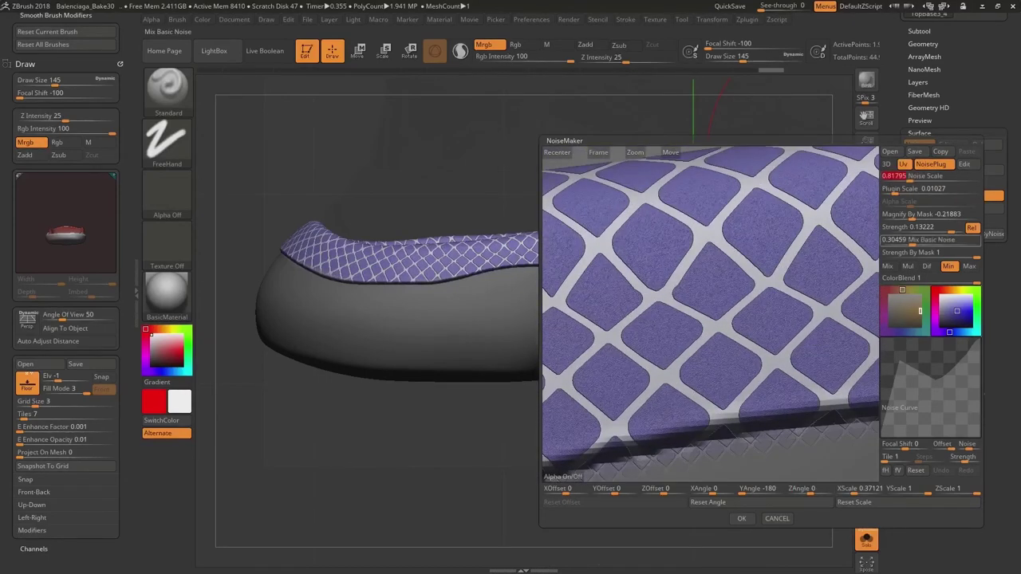
Step: Set Mix Basic Noise to 0.20689 with an adjusted noise strength, and apply the net noise to the mesh
left_click_drag(742, 447, 722, 271, "alt")
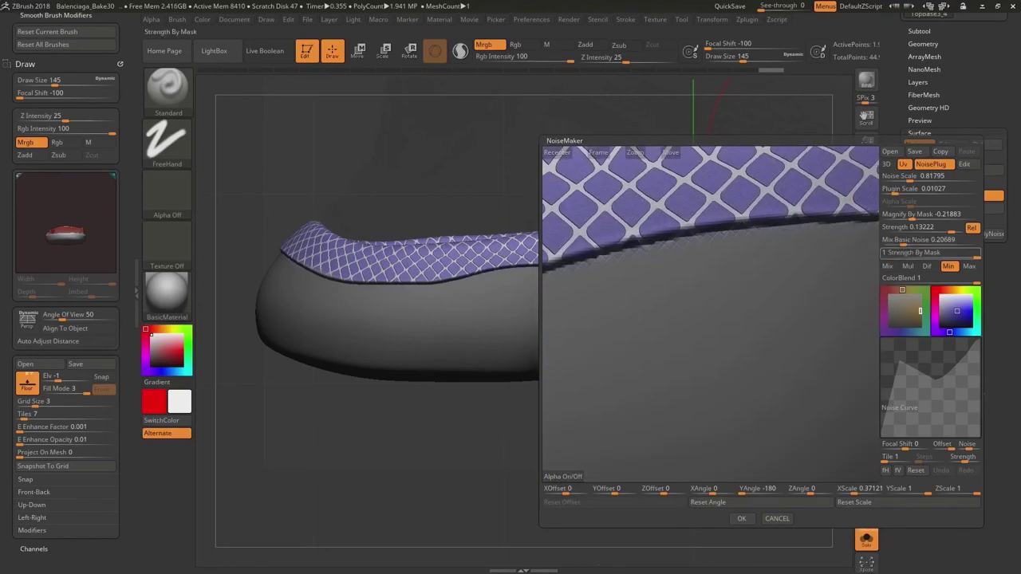
left_click_drag(977, 253, 966, 253)
left_click_drag(710, 319, 710, 414, "alt")
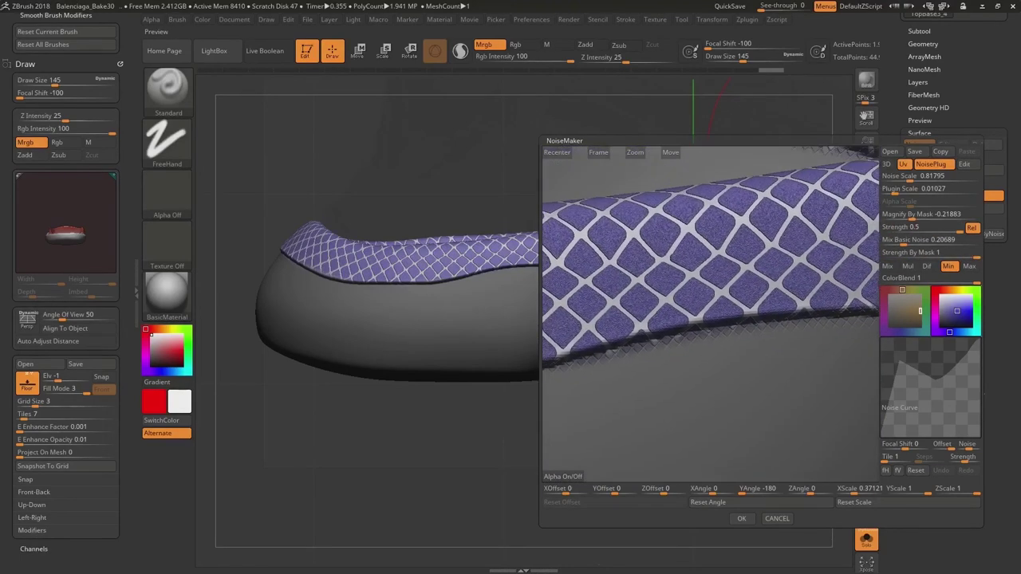
left_click_drag(940, 229, 941, 229)
left_click(742, 518)
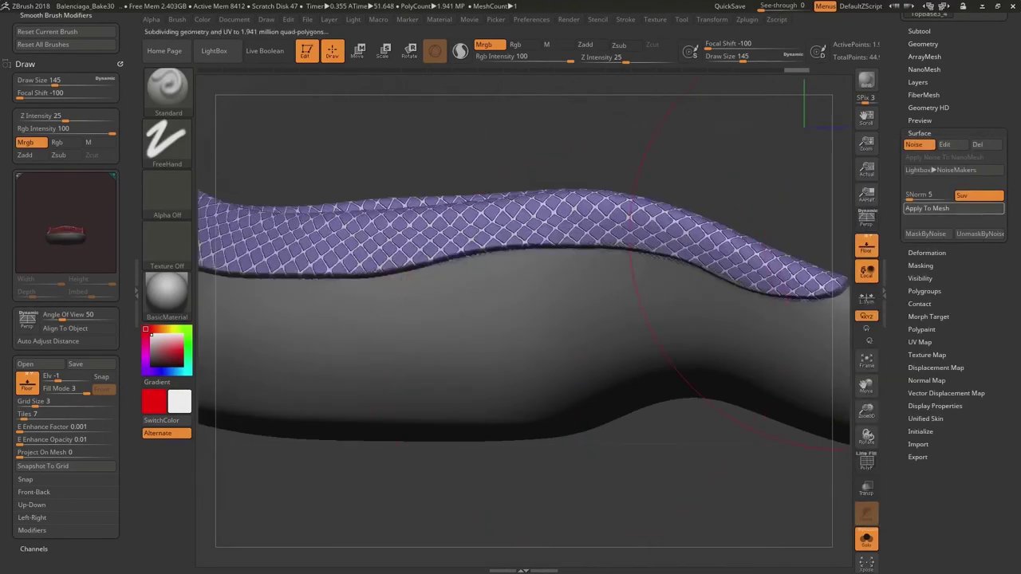
left_click(927, 208)
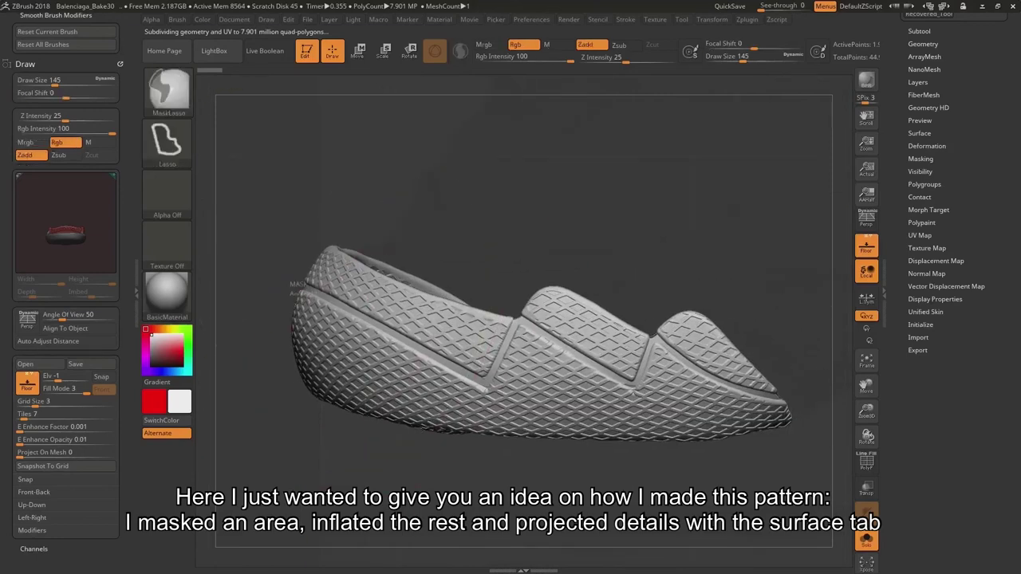
left_click_drag(295, 242, 348, 297, "ctrl")
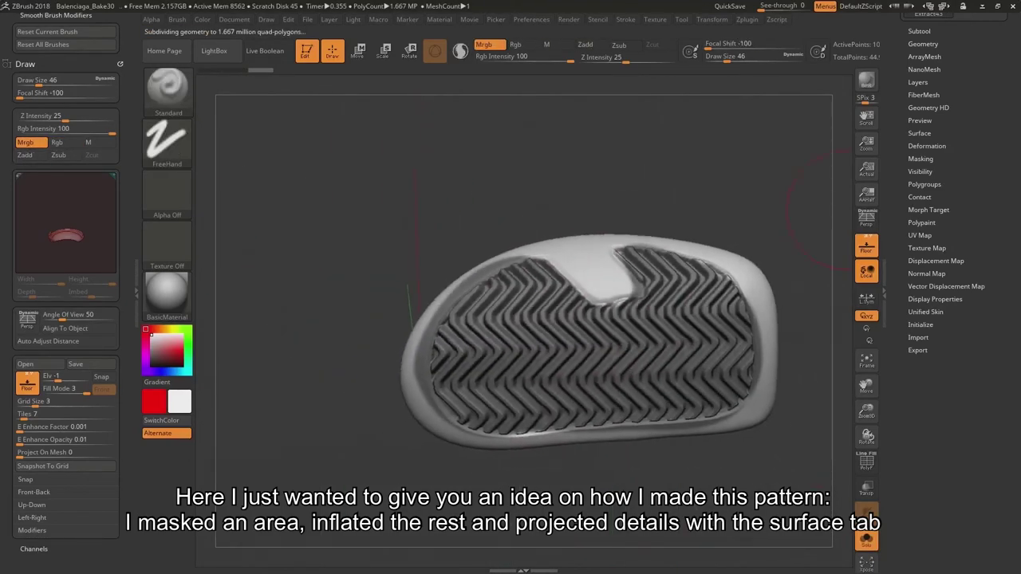
key("space")
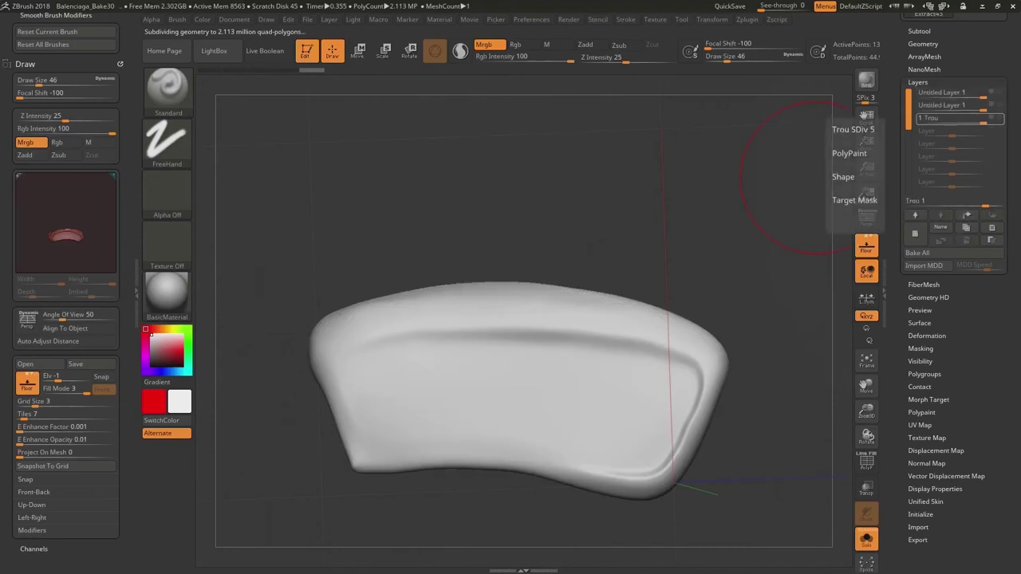
Step: Fill the curved sole piece with polypaint, making its recessed centre white and the surrounding rim black
left_click_drag(809, 148, 228, 323)
left_click(203, 19)
left_click(237, 245)
left_click(202, 19)
left_click(237, 245)
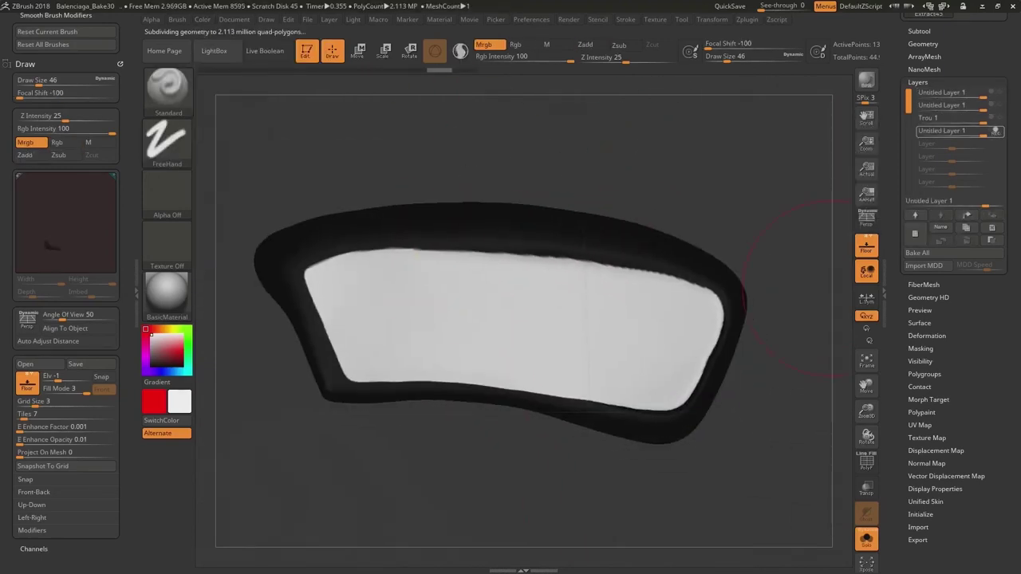
Step: Mask the white centre of the sole piece by colour intensity and fill the black rim with white
left_click(920, 349)
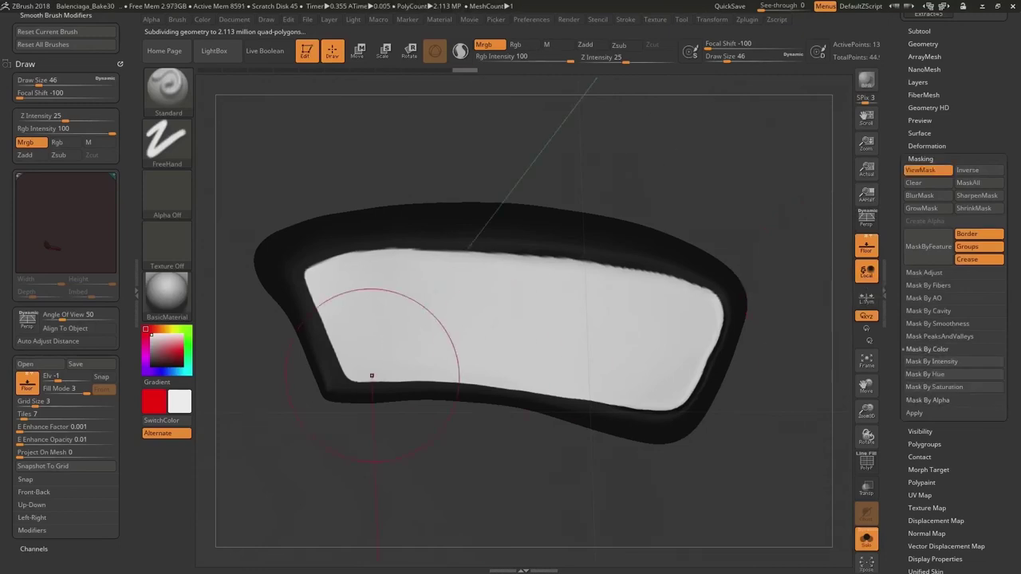
left_click(255, 339, "ctrl")
left_click(203, 19)
left_click(237, 246)
left_click_drag(565, 169, 538, 155, "alt")
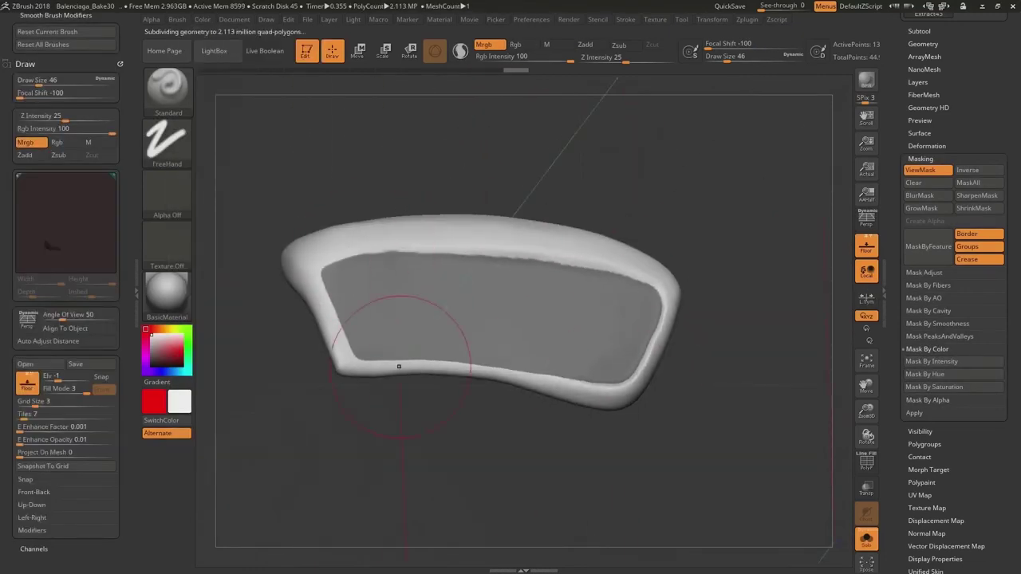
Step: Invert the mask to free the recessed centre and add surface noise to it
left_click_drag(399, 367, 542, 253, "alt")
left_click(654, 191, "ctrl")
left_click(918, 83)
left_click(919, 323)
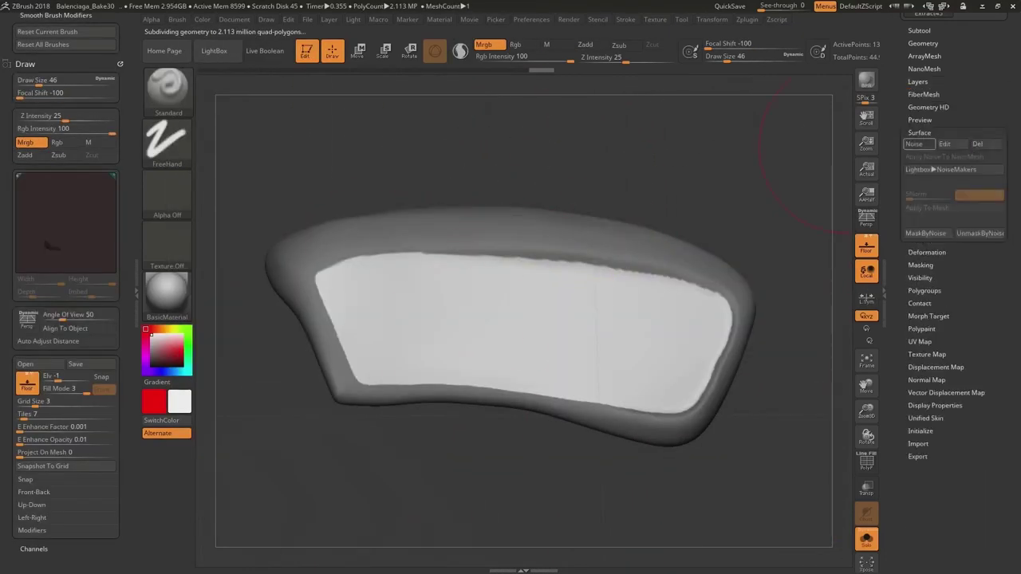
left_click(914, 144)
Step: Load the Waves image as the surface noise alpha, with Noise Scale 1.00316, Alpha Scale 0.37191 and Magnify By Mask -0.08293
left_click(944, 144)
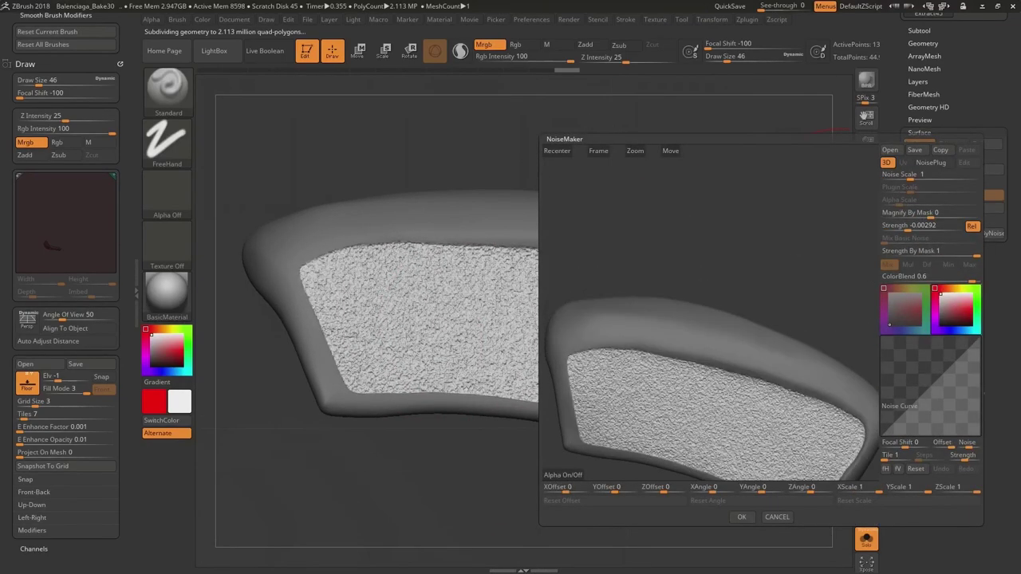
left_click_drag(710, 335, 708, 256, "alt")
left_click(563, 476)
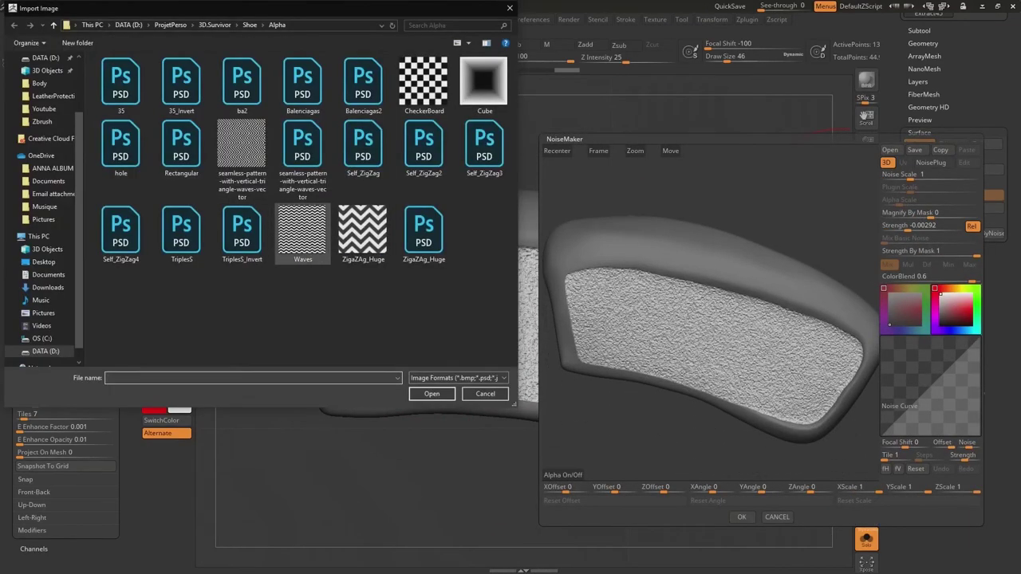
left_click(431, 394)
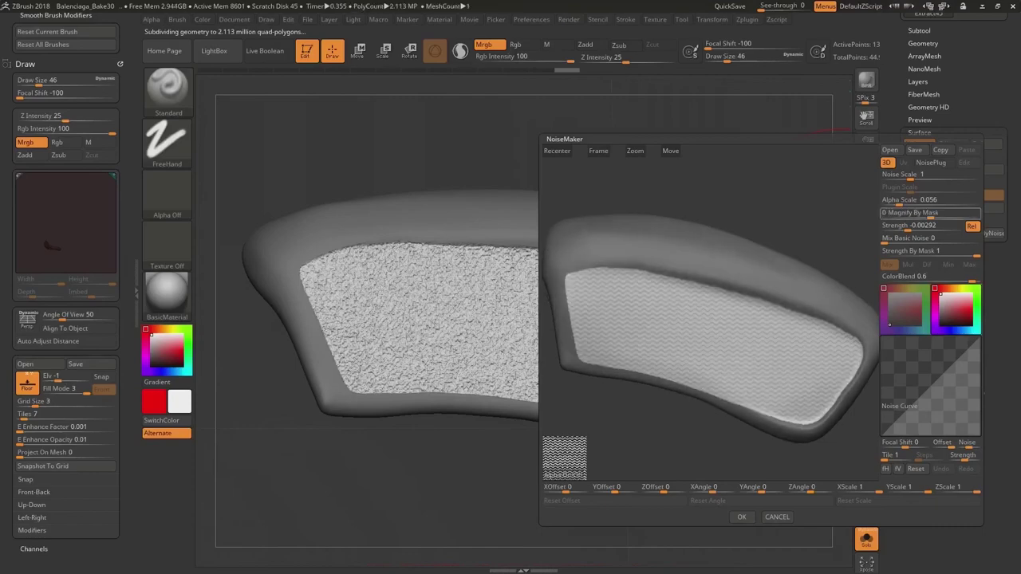
left_click_drag(908, 203, 905, 203)
left_click_drag(910, 177, 908, 177)
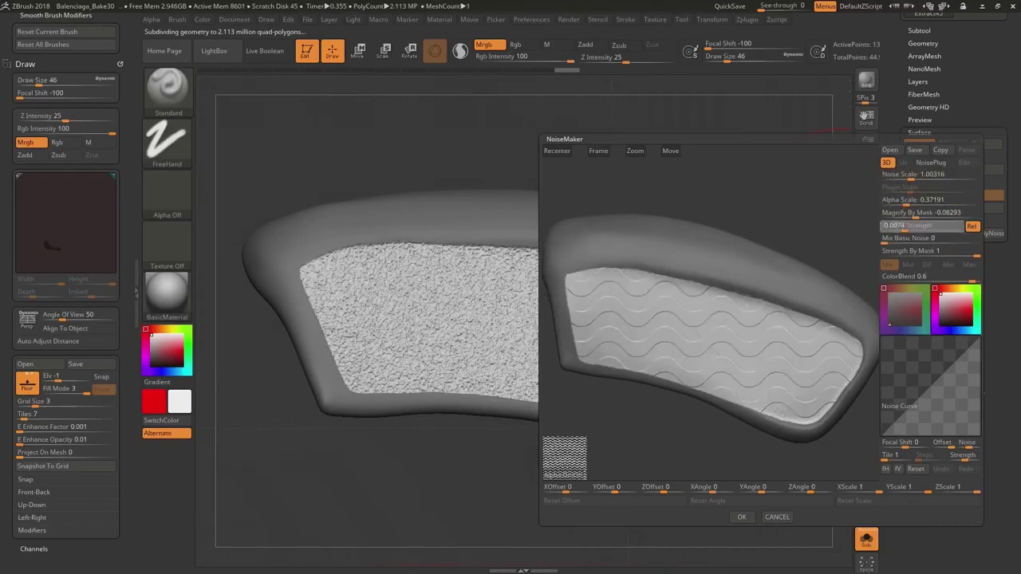
Step: Try the ZigaZAg_Huge image as the noise alpha, with Alpha Scale 0.06584 and Strength -0.01028
mouse_move(710, 399)
left_mouse_down()
mouse_move(710, 319)
mouse_move(718, 367)
mouse_move(773, 335)
mouse_move(790, 311)
mouse_move(733, 277)
mouse_move(845, 343)
mouse_move(717, 288)
mouse_move(745, 295)
left_mouse_up()
left_click(565, 459)
left_click(564, 459)
double_click(364, 233)
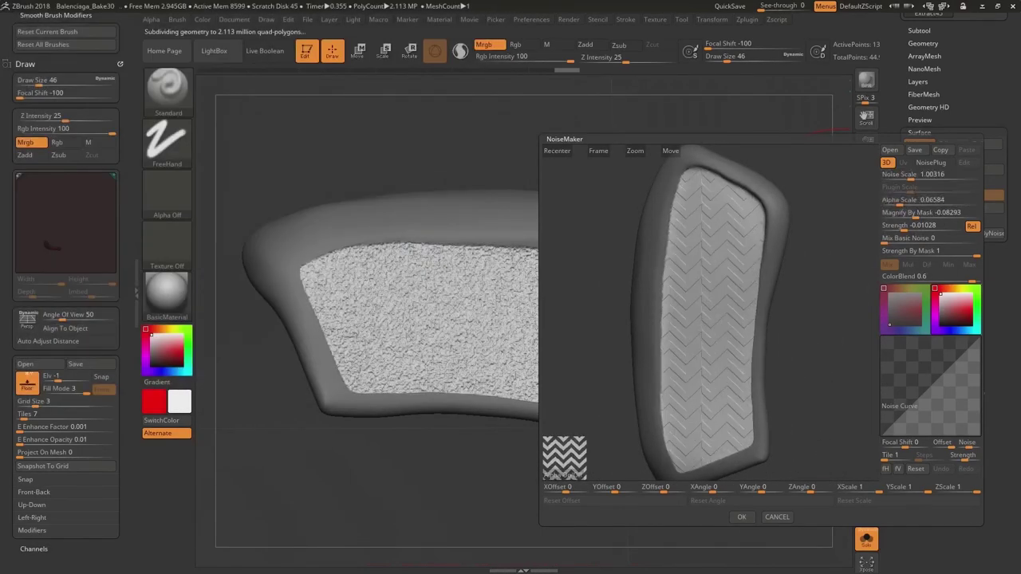
Step: Replace the noise alpha with Self_ZigZag4, using Noise Scale 1.93151, Alpha Scale 0.05524 and Strength -0.29167, and apply the noise to the mesh
left_click(564, 457)
double_click(120, 233)
left_click_drag(903, 228, 900, 228)
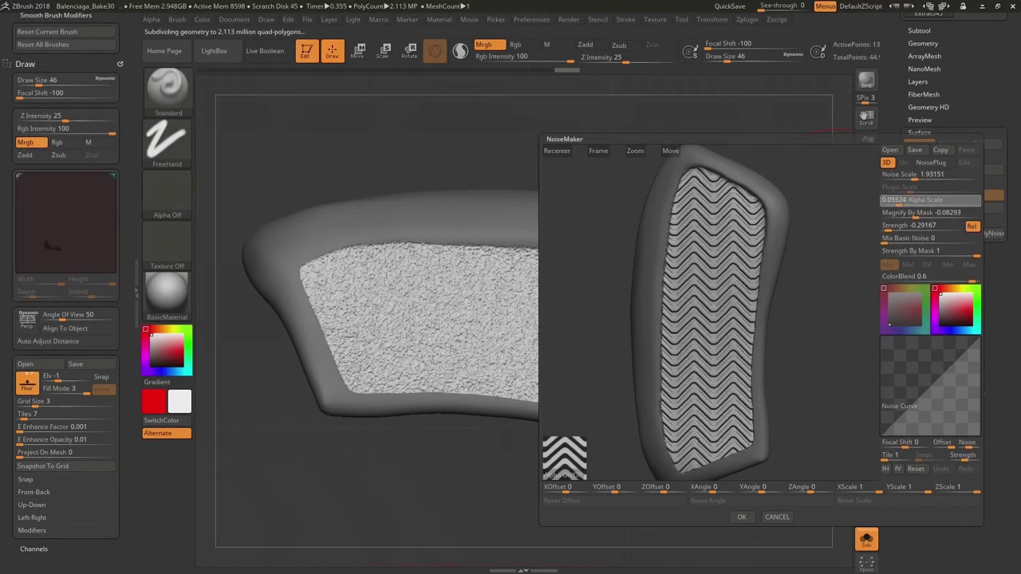
left_click(741, 517)
left_click_drag(742, 479, 730, 430, "alt")
left_click(927, 208)
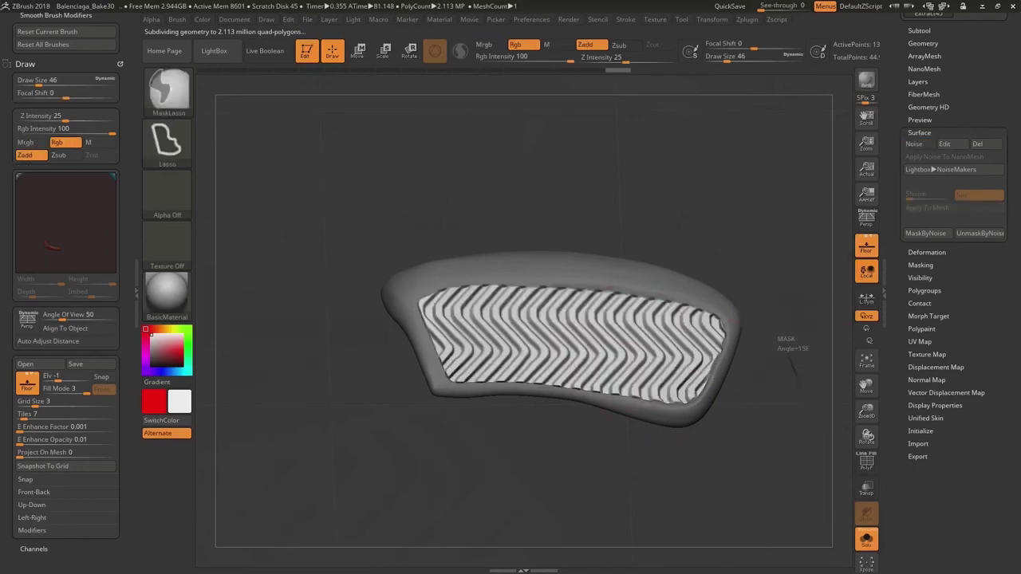
Step: Clear the mask on the sole piece and open the surface noise settings for editing
left_click_drag(778, 335, 797, 366, "ctrl")
left_click_drag(786, 383, 786, 414)
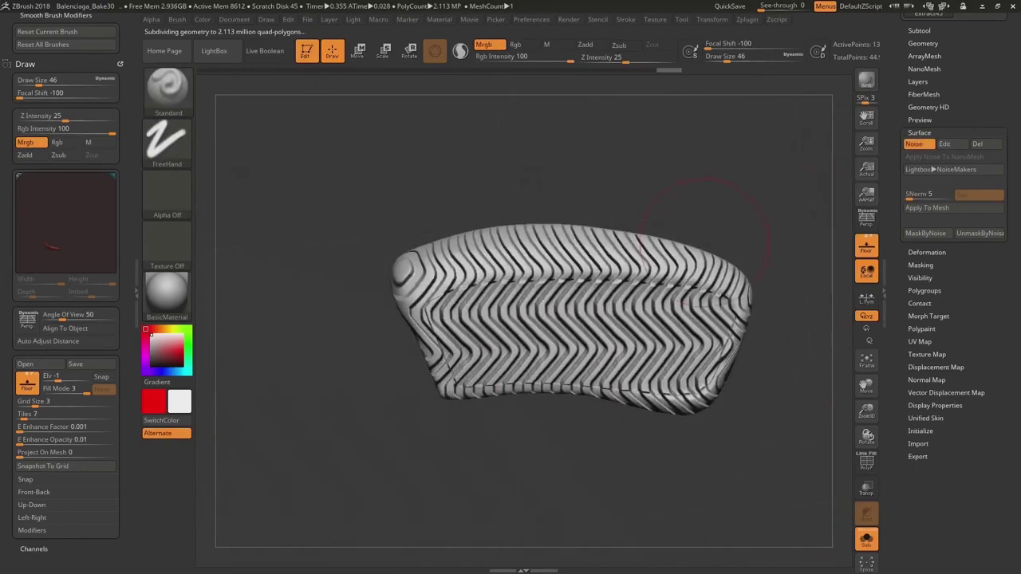
left_click(944, 143)
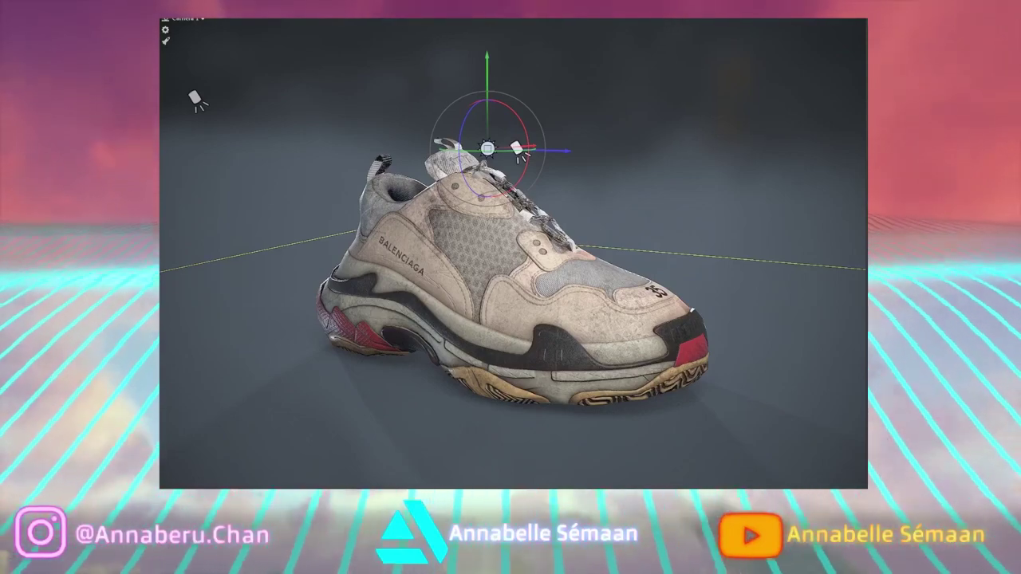
left_click_drag(512, 319, 558, 316, "alt")
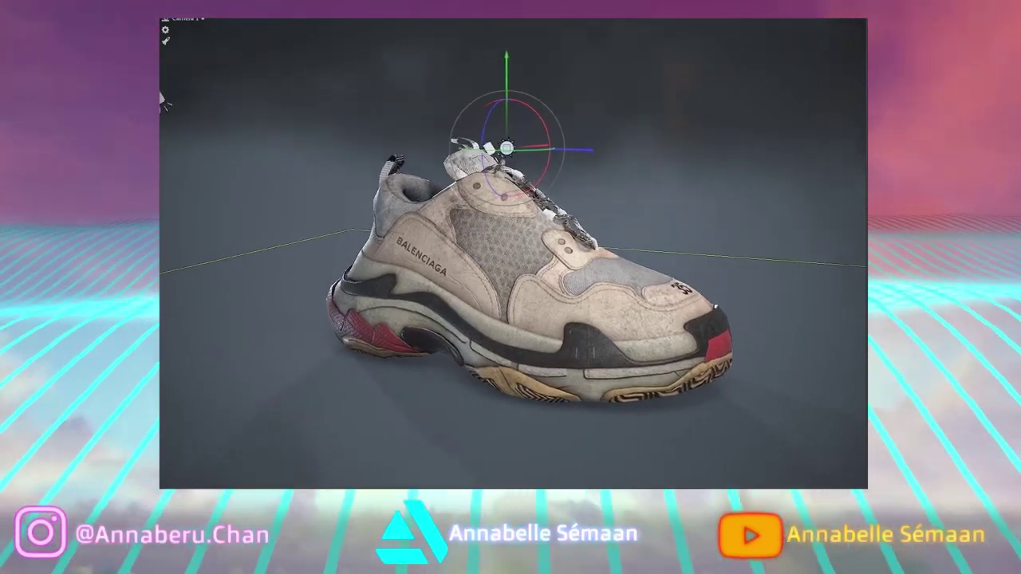